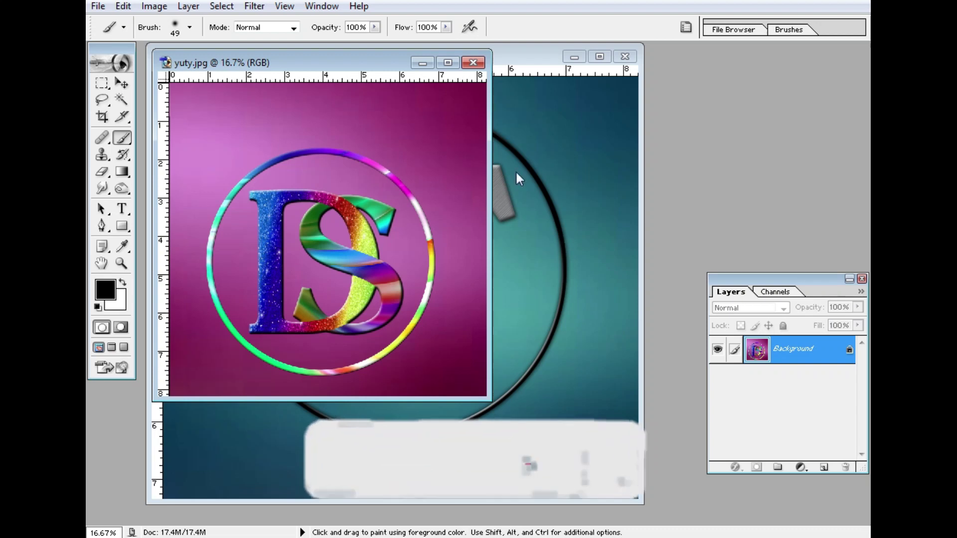
Step: Rearrange the two sample monogram windows to compare them, then close the teal TS sample
mouse_move(354, 62)
mouse_down()
mouse_move(579, 255)
mouse_move(603, 99)
mouse_up()
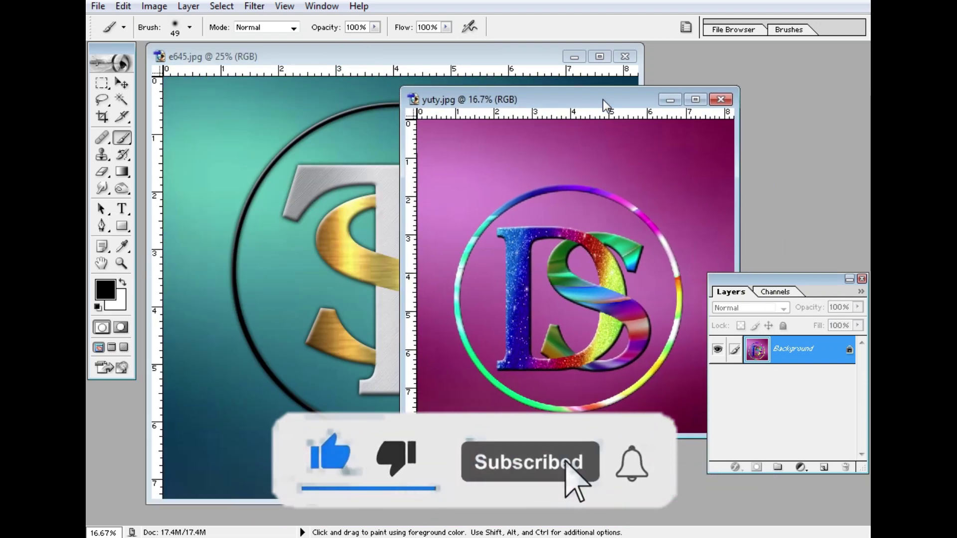
click(413, 56)
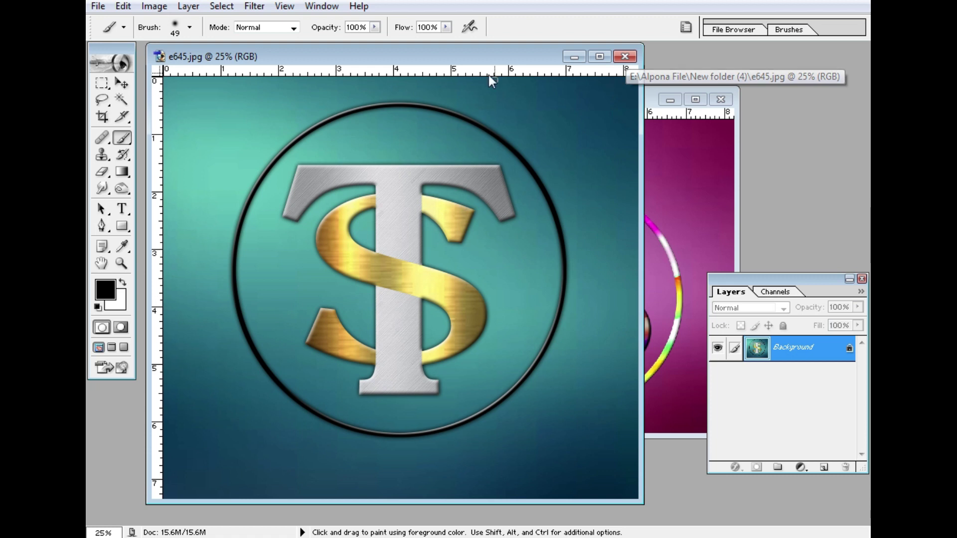
drag(494, 56, 436, 39)
click(612, 100)
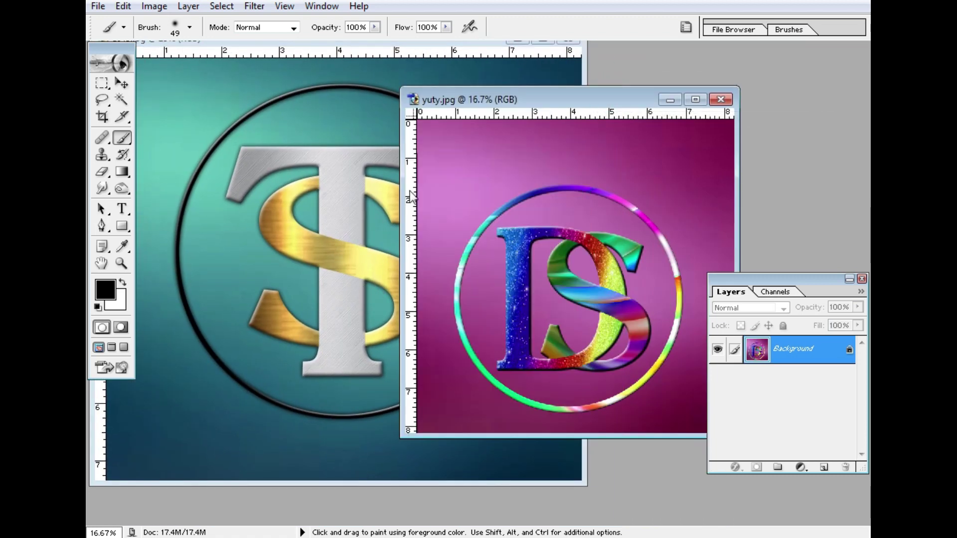
click(568, 39)
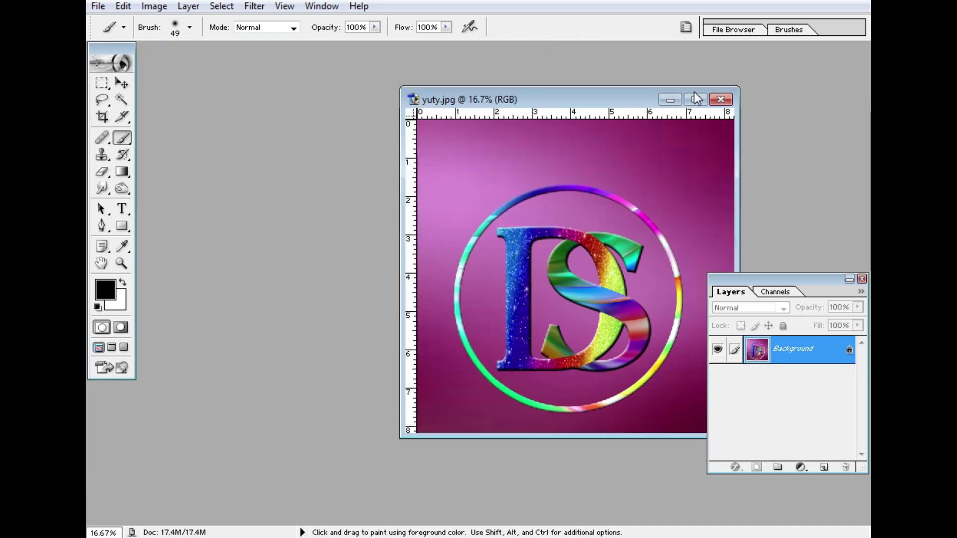
Step: Close the DS sample and create a white A4 300 ppi document, maximized and fit on screen
click(720, 100)
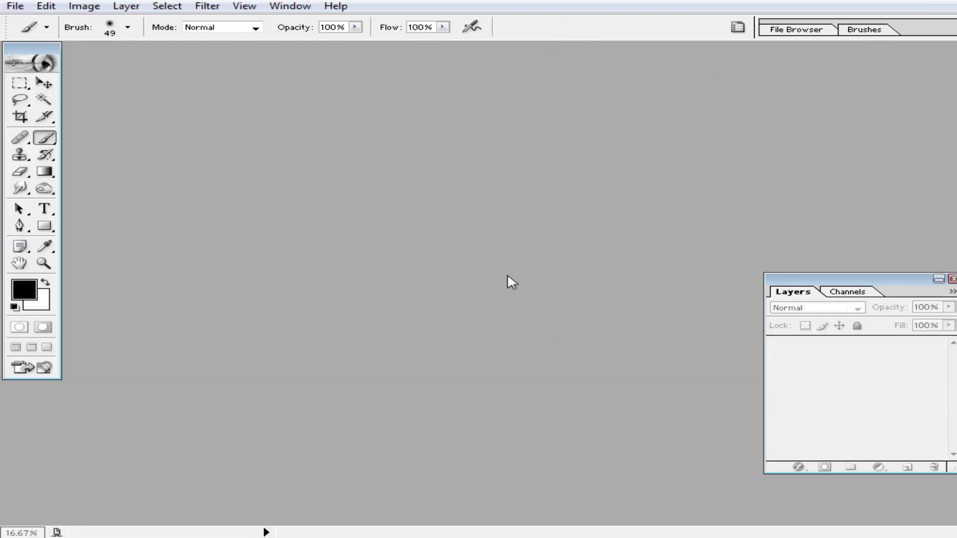
key(ctrl+n)
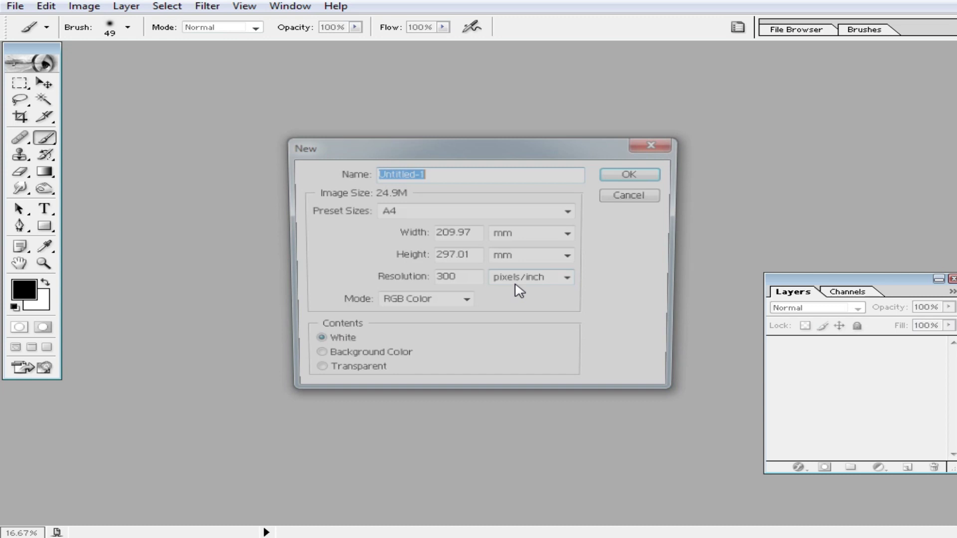
click(655, 178)
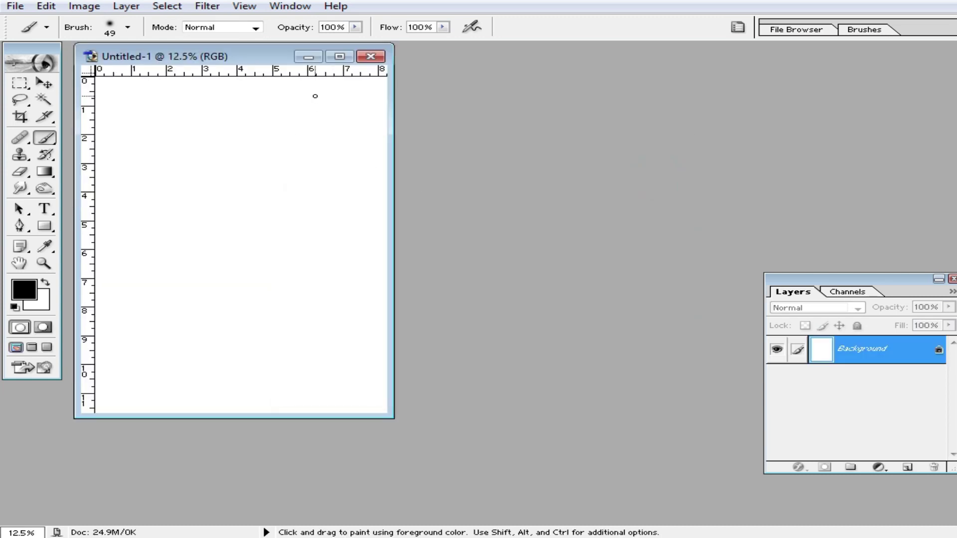
drag(250, 56, 421, 90)
double_click(421, 88)
key(ctrl+0)
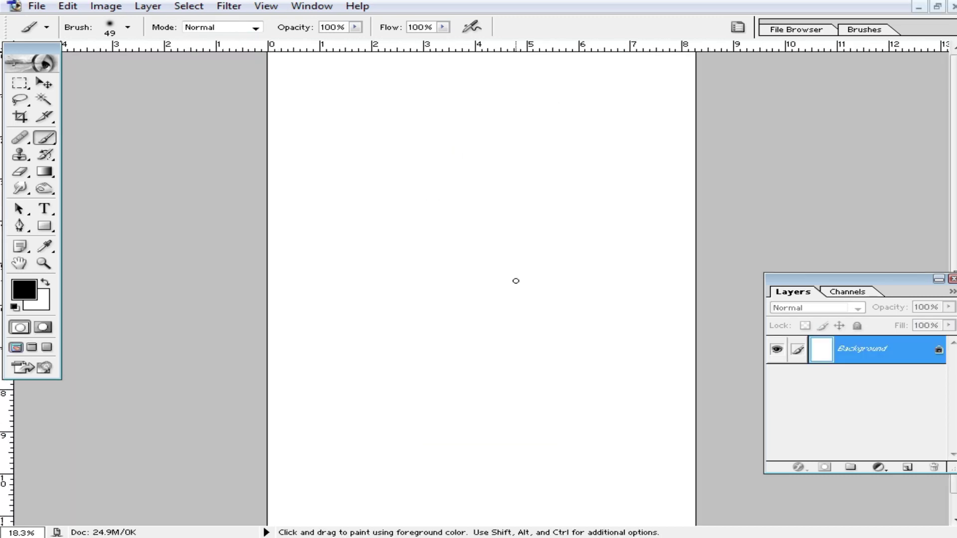
Step: Type a letter D and enlarge it greatly near the page centre
click(45, 209)
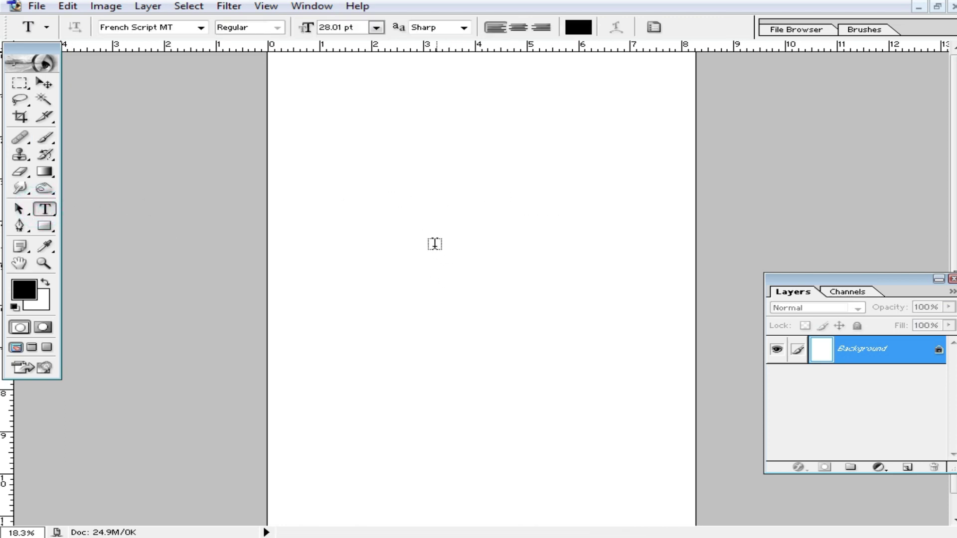
click(401, 242)
text(D)
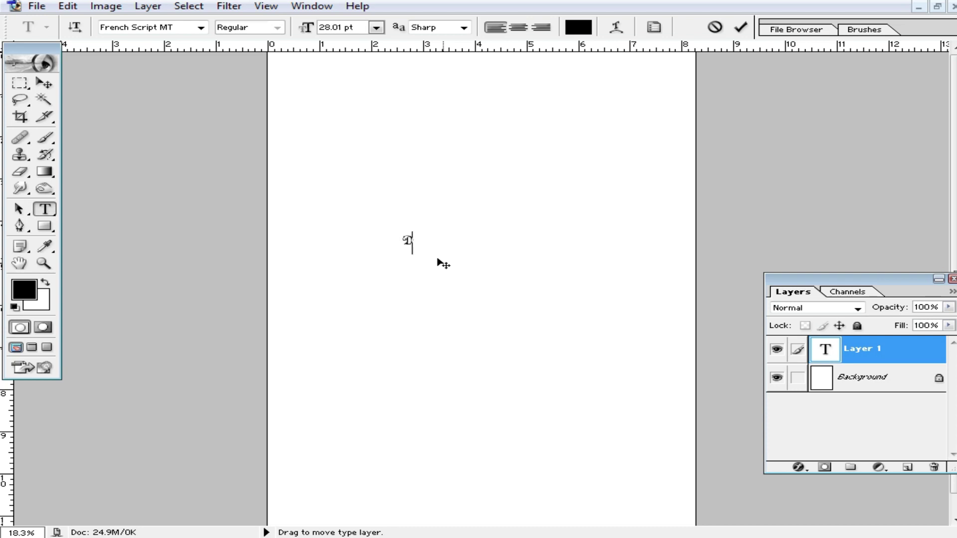
click(44, 83)
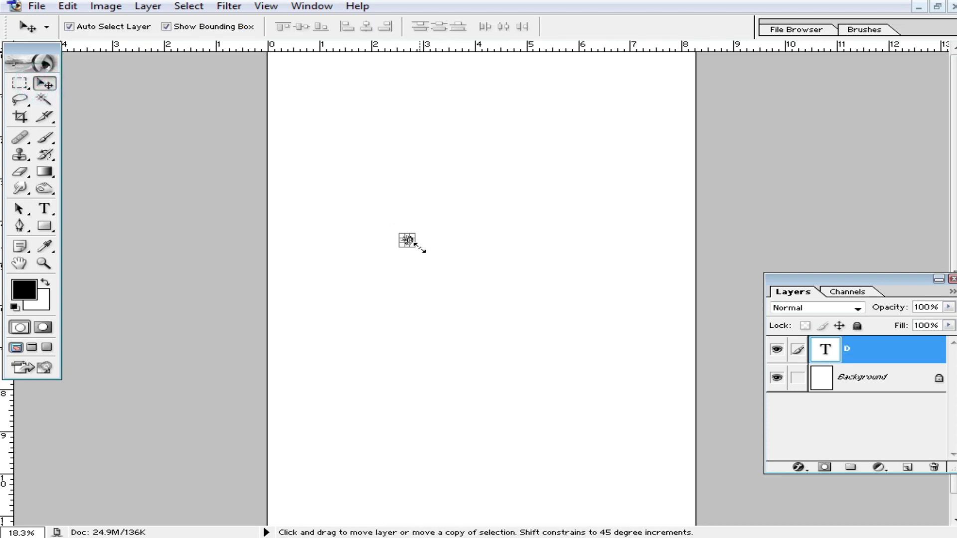
key(ctrl+t)
drag(411, 245, 481, 301)
key(Return)
drag(437, 233, 483, 234)
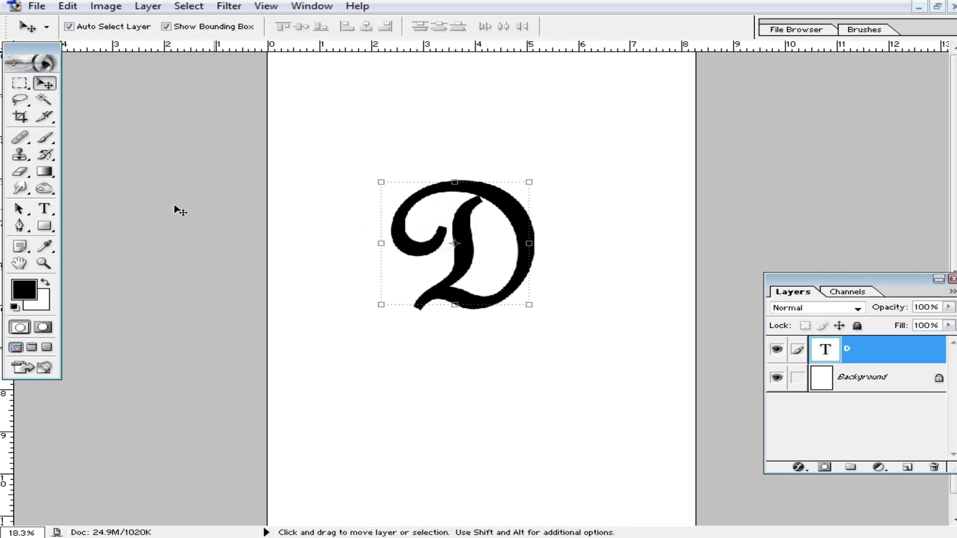
Step: Change the D's font to Times New Roman and drag out a duplicate copy
click(45, 210)
double_click(534, 277)
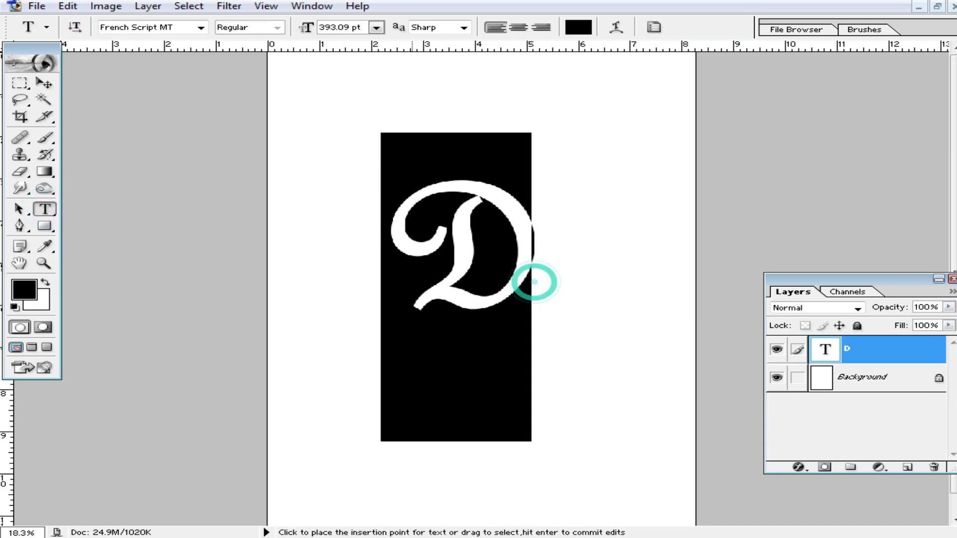
click(201, 27)
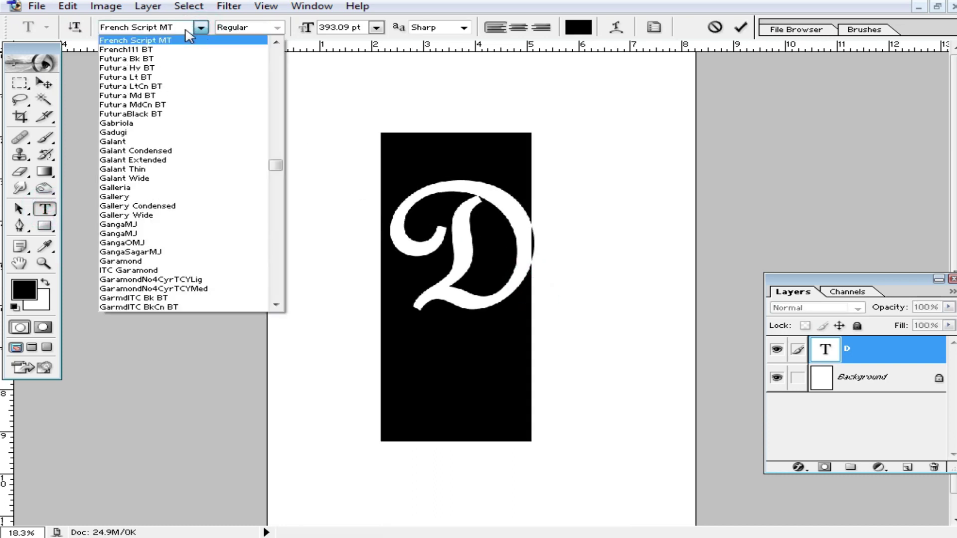
drag(275, 165, 294, 270)
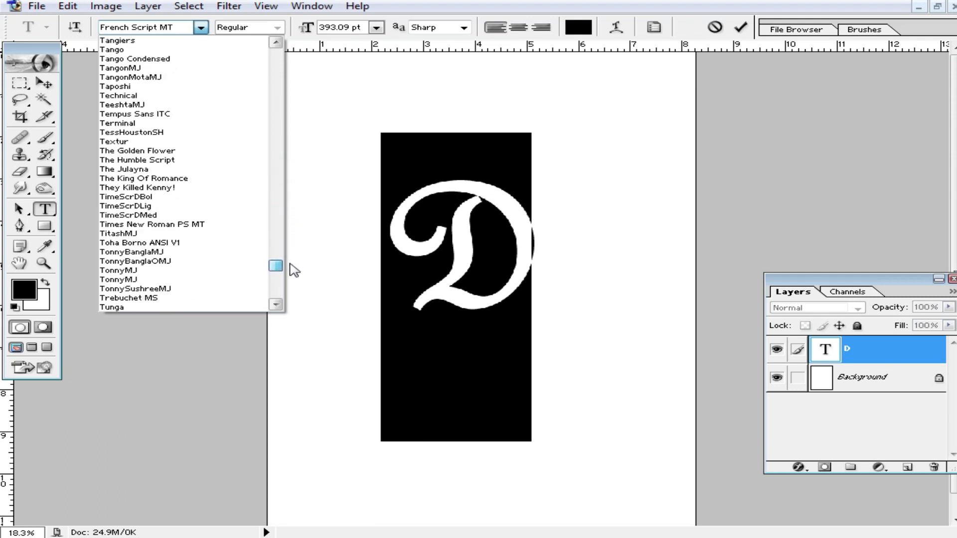
click(264, 224)
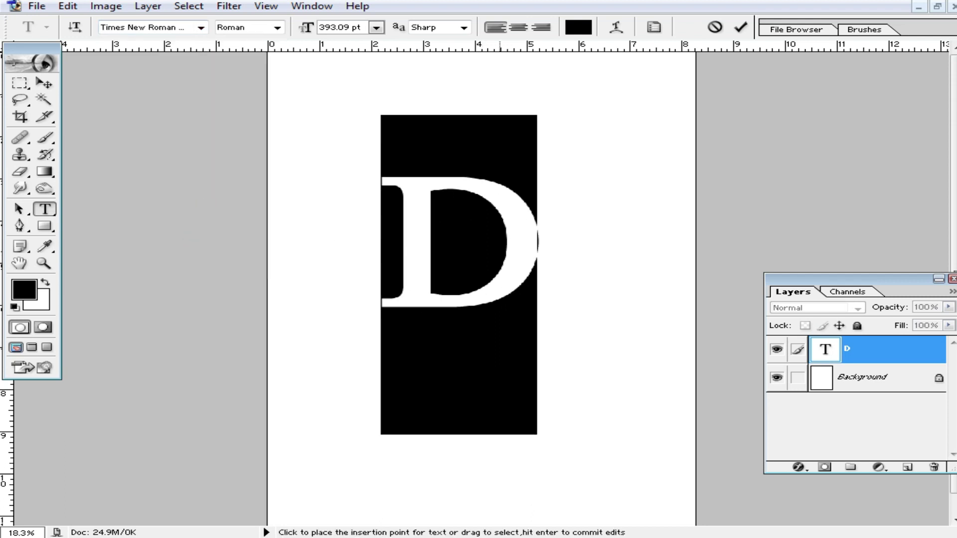
click(43, 85)
mouse_move(492, 218)
mouse_down()
mouse_move(448, 167)
mouse_move(575, 342)
mouse_up()
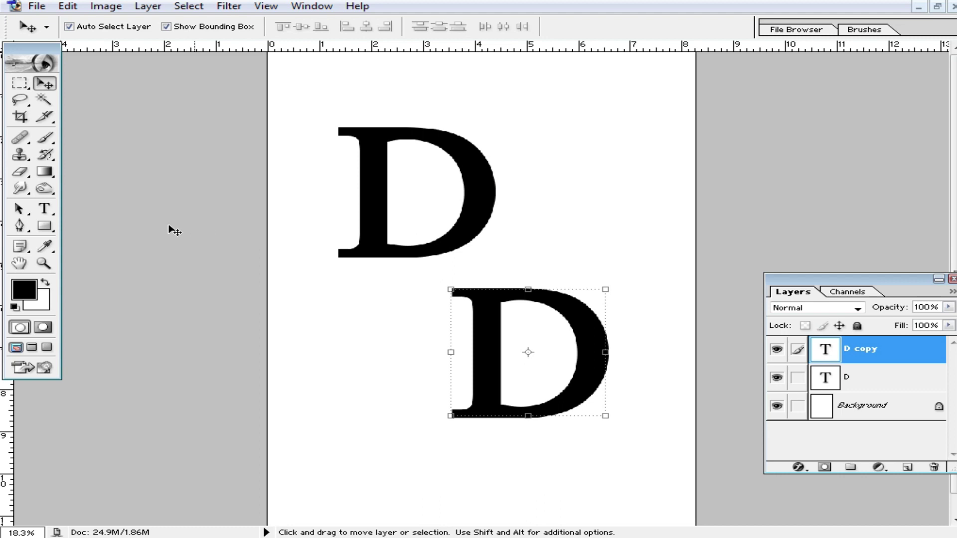
Step: Replace the copied layer's D with the letter S
click(44, 209)
click(597, 365)
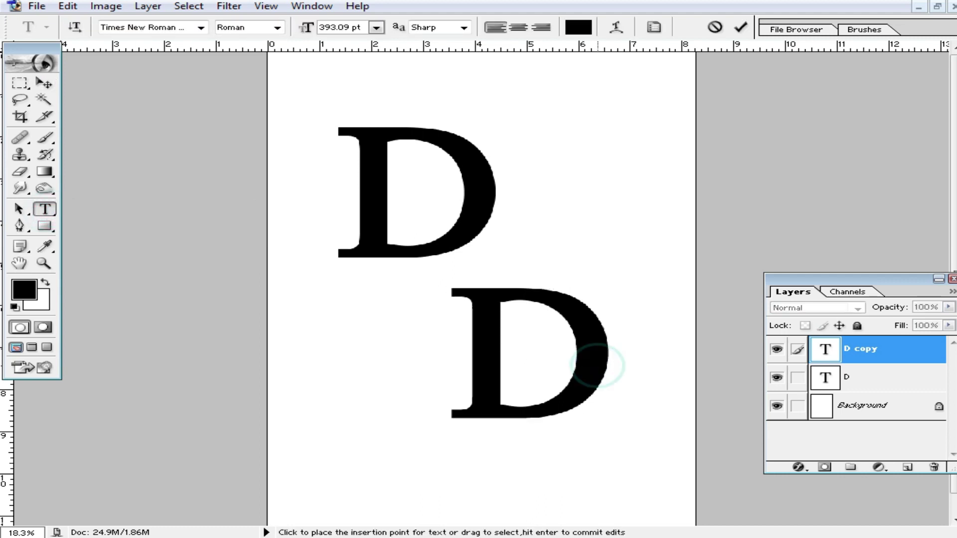
key(BackSpace)
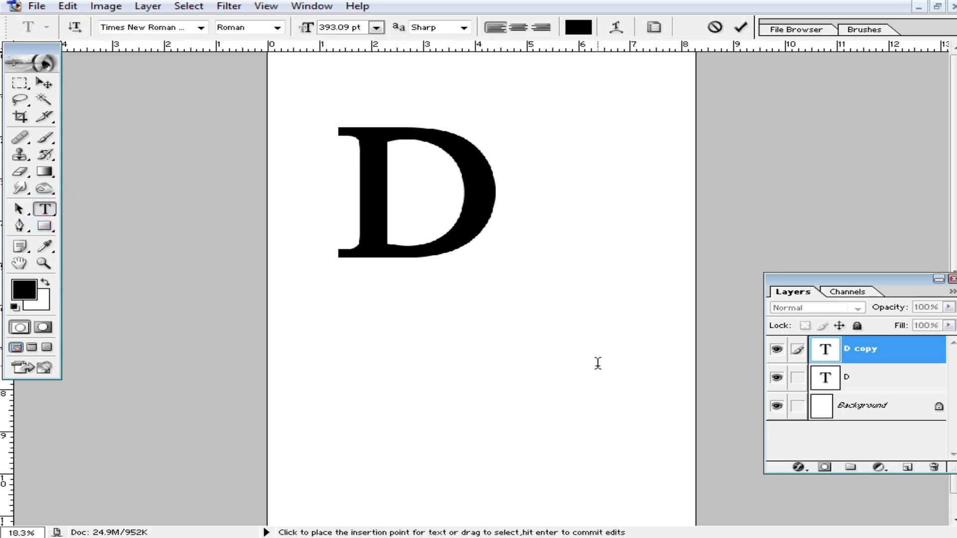
text(S)
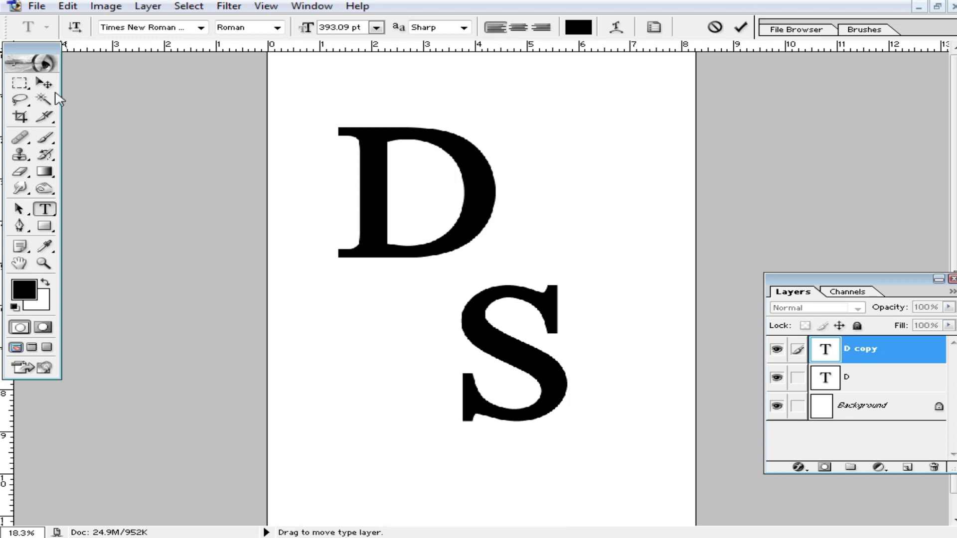
click(45, 84)
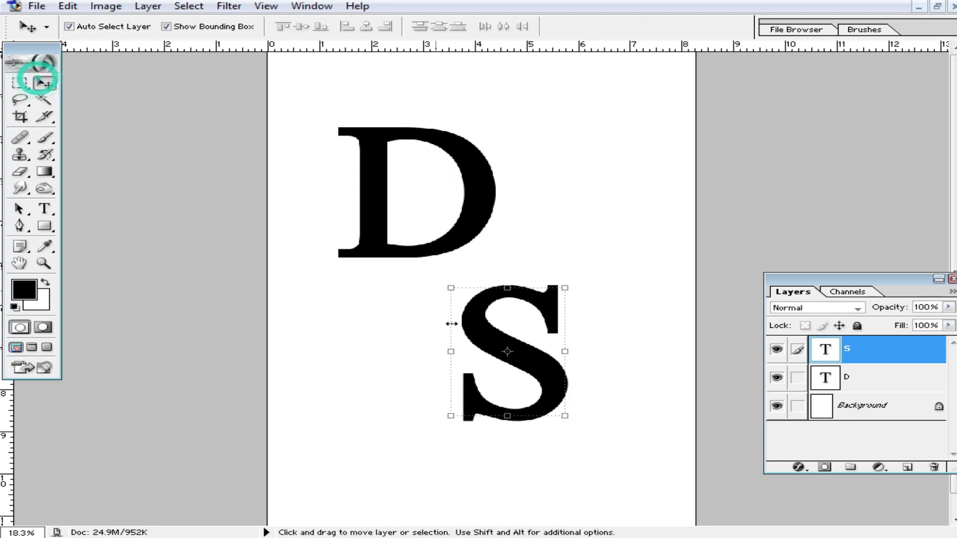
Step: Recolour the S to the web-safe pinkish-red FF6666
click(36, 210)
double_click(543, 349)
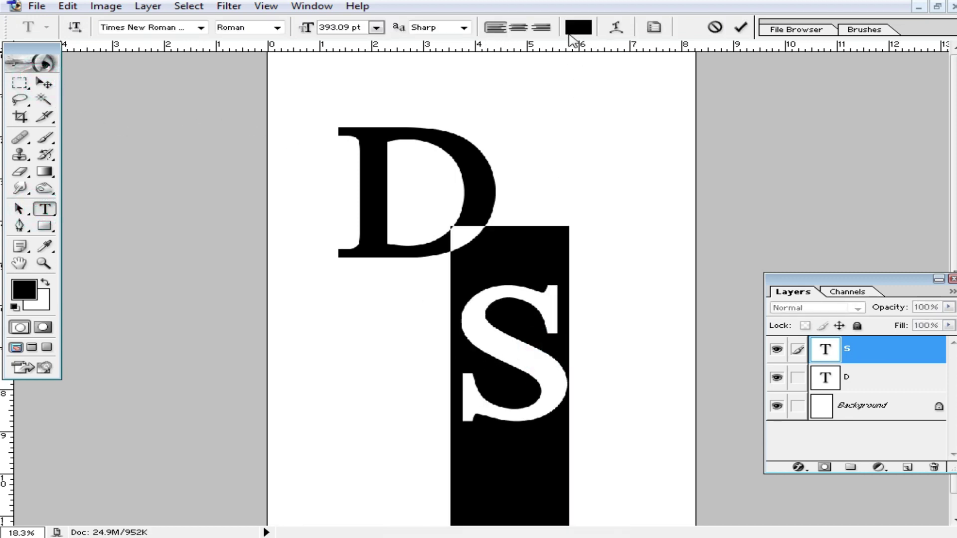
click(578, 27)
click(593, 380)
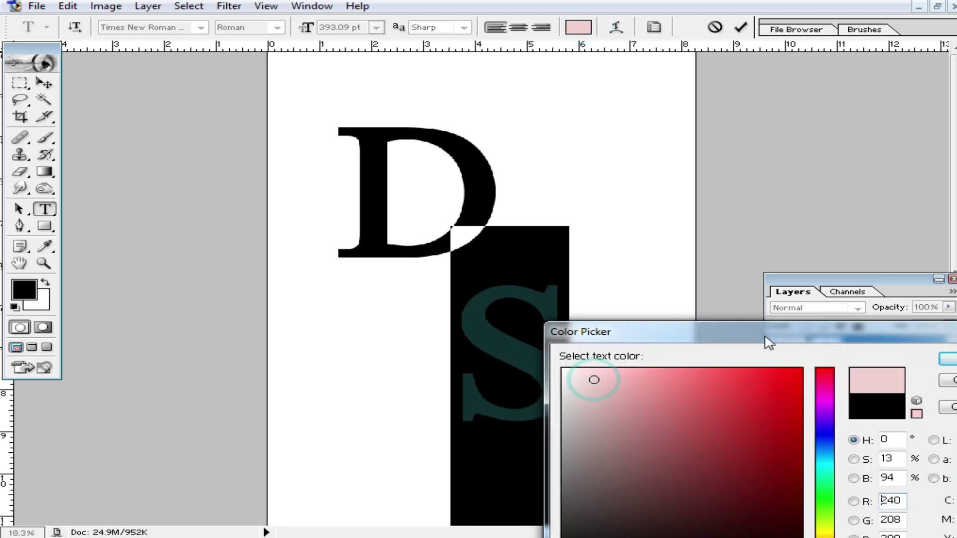
drag(648, 331, 538, 254)
click(463, 500)
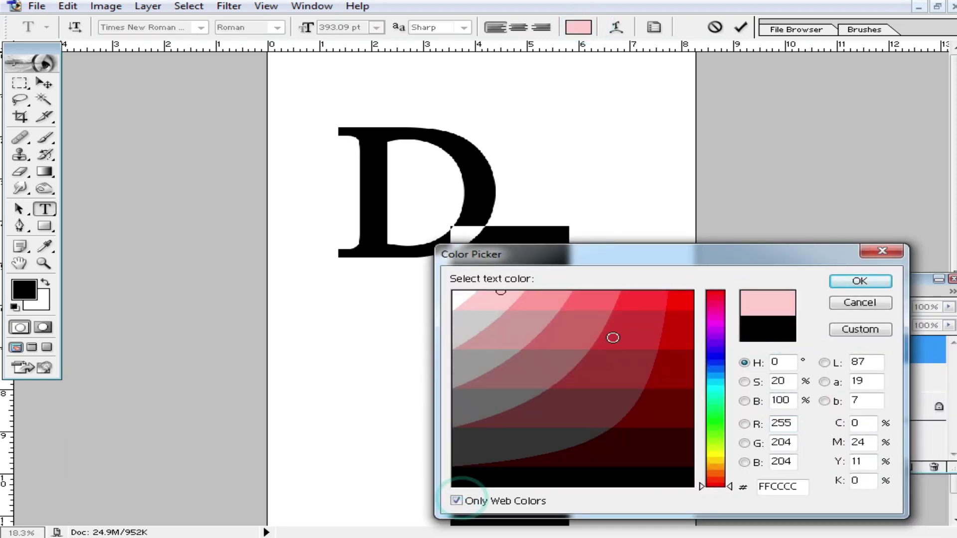
click(594, 300)
click(859, 281)
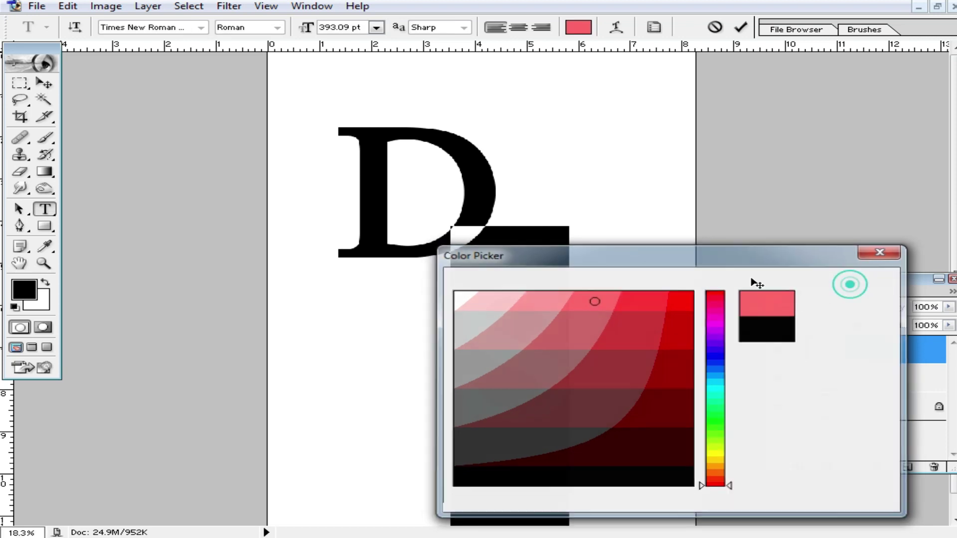
click(45, 82)
Step: Position the pink S over the D's right side and resize it slightly wider
drag(512, 331, 473, 177)
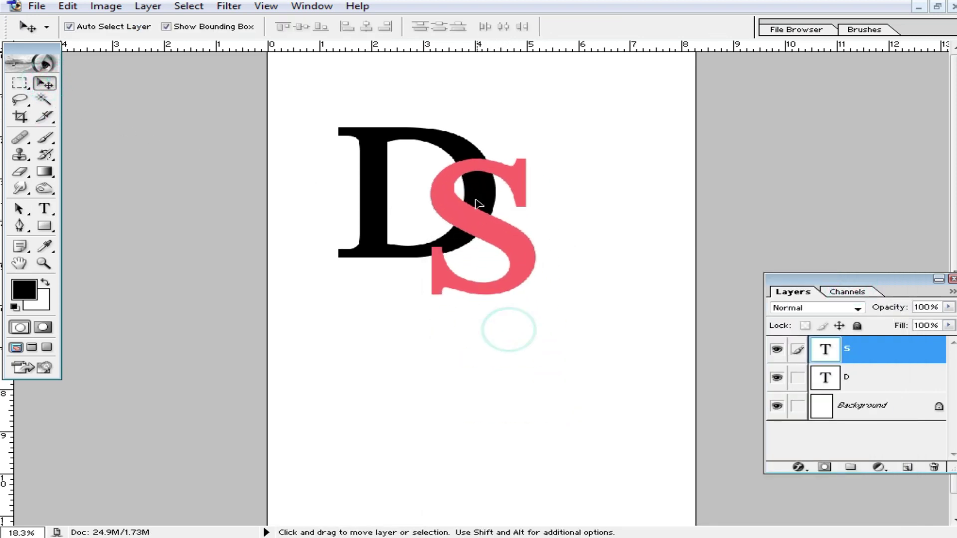
click(528, 228)
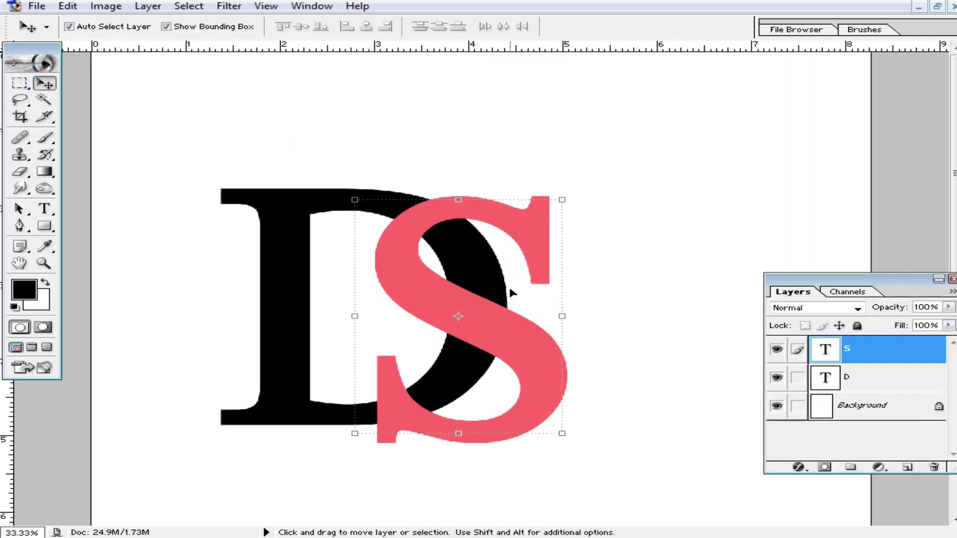
drag(472, 294, 472, 280)
mouse_move(561, 302)
mouse_down()
mouse_move(600, 309)
mouse_move(554, 317)
mouse_move(554, 335)
mouse_up()
double_click(568, 311)
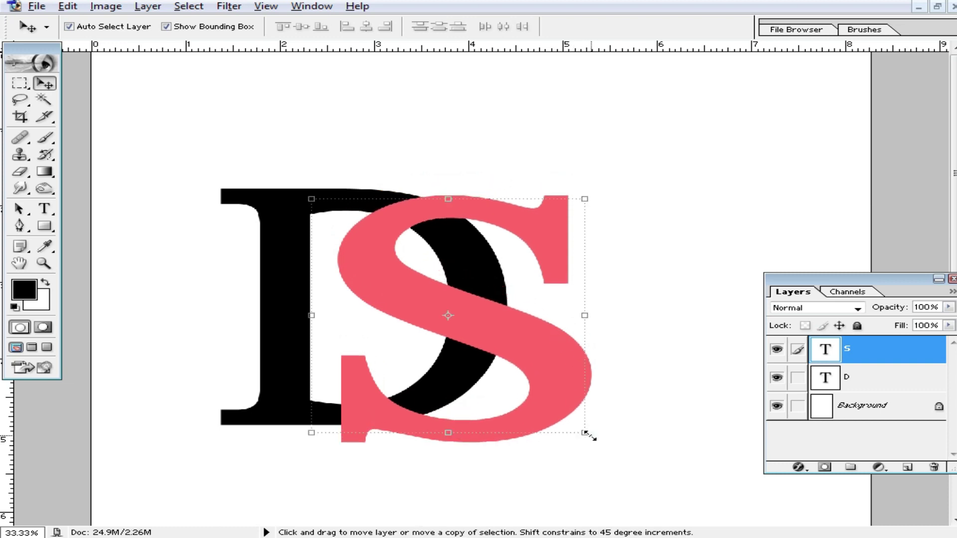
drag(585, 433, 561, 412)
mouse_move(542, 369)
mouse_down()
mouse_move(533, 346)
mouse_move(512, 342)
mouse_up()
drag(534, 388, 563, 401)
key(Return)
Step: Widen the S a little more, then move it down-right clear of the D
mouse_move(519, 363)
mouse_down()
mouse_move(508, 355)
mouse_move(521, 350)
mouse_move(516, 336)
mouse_up()
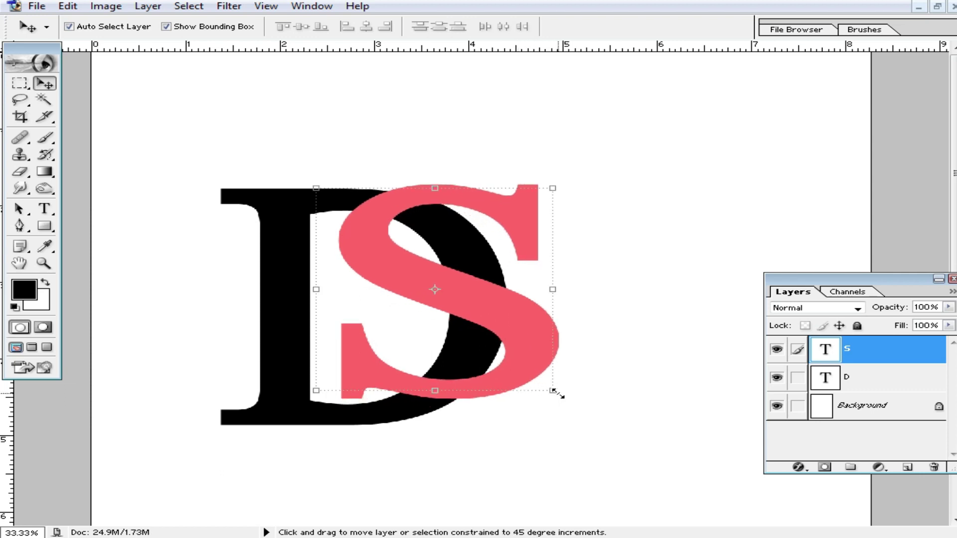
drag(554, 345, 575, 346)
key(Return)
drag(530, 291, 530, 298)
alt+click(598, 342)
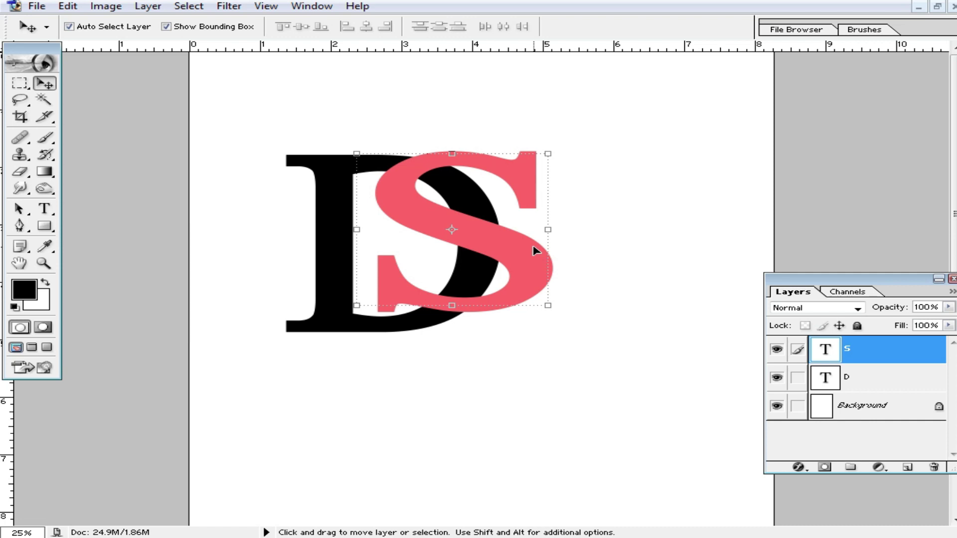
drag(530, 252, 695, 382)
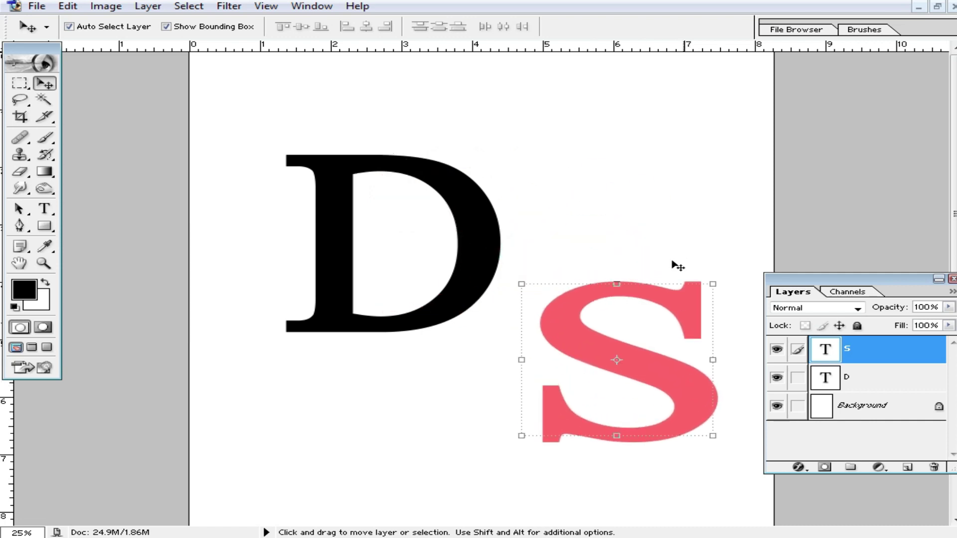
click(670, 208)
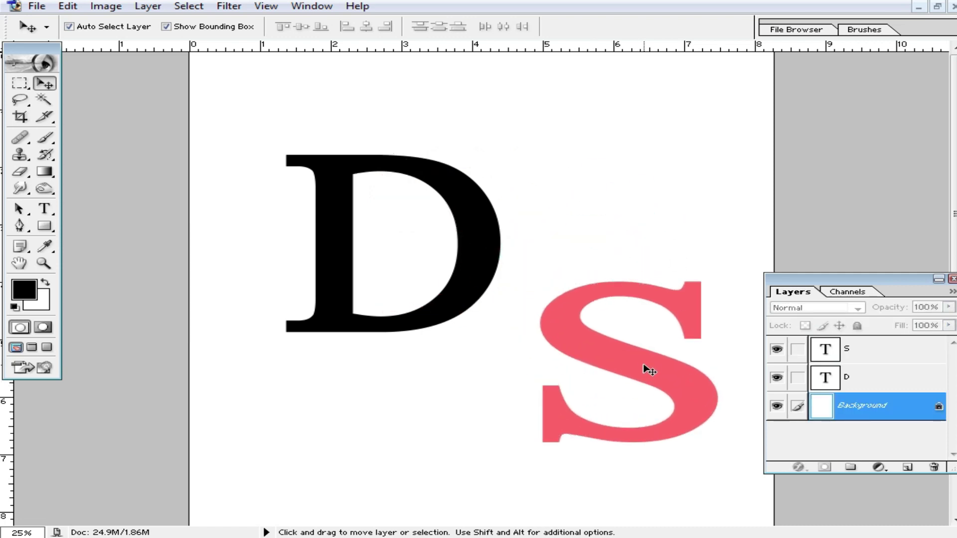
Step: Merge the letters into one layer and erase the white areas to transparency with the Magic Eraser
key(ctrl+shift+e)
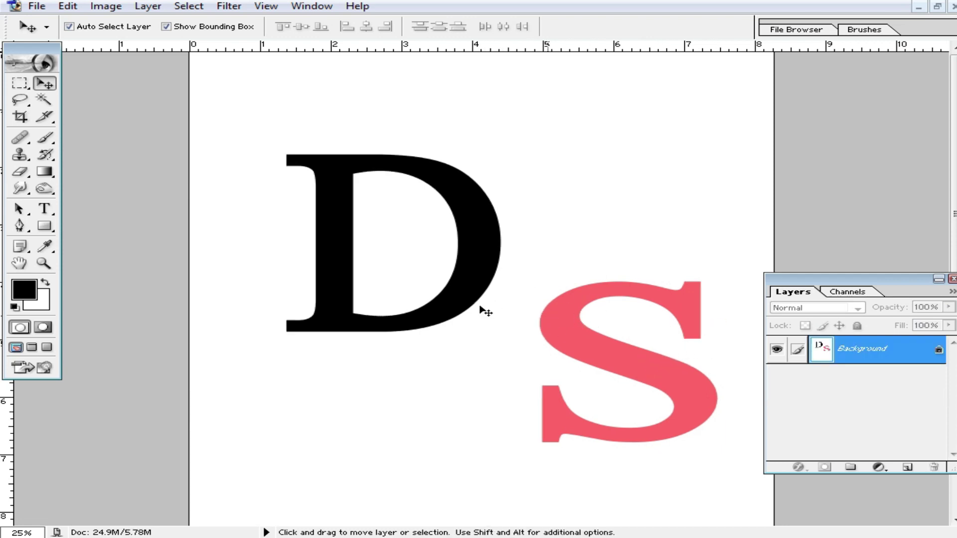
drag(20, 171, 100, 200)
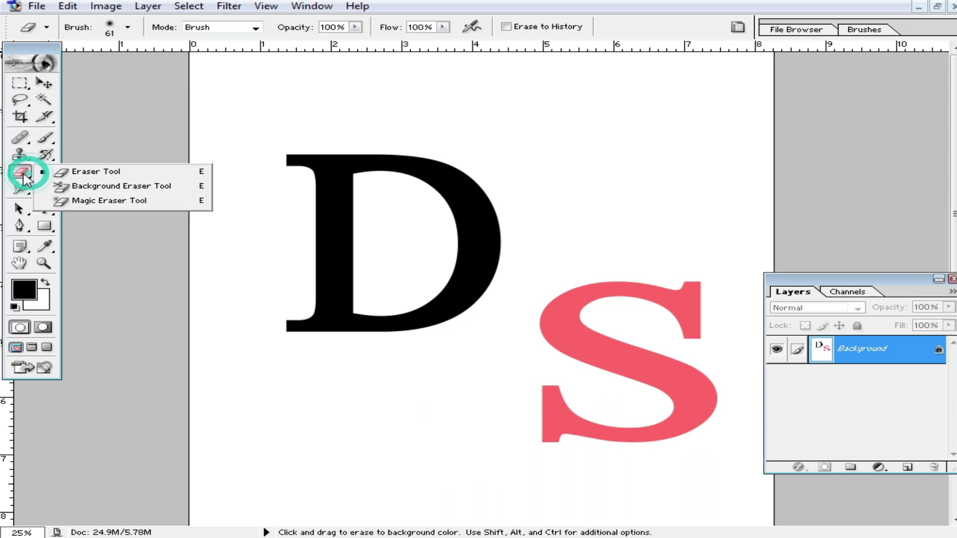
click(398, 230)
click(605, 192)
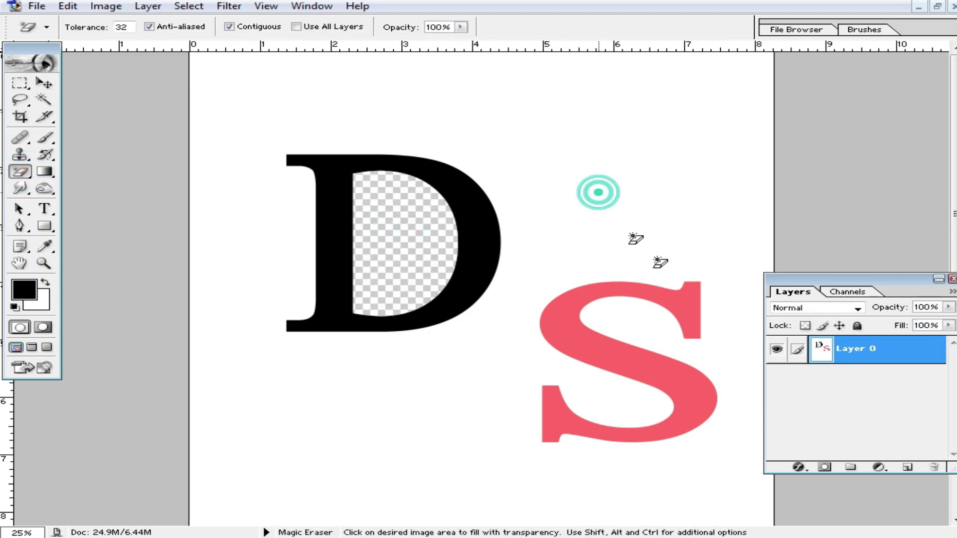
Step: Turn the document into a floating window moved to the right
click(44, 82)
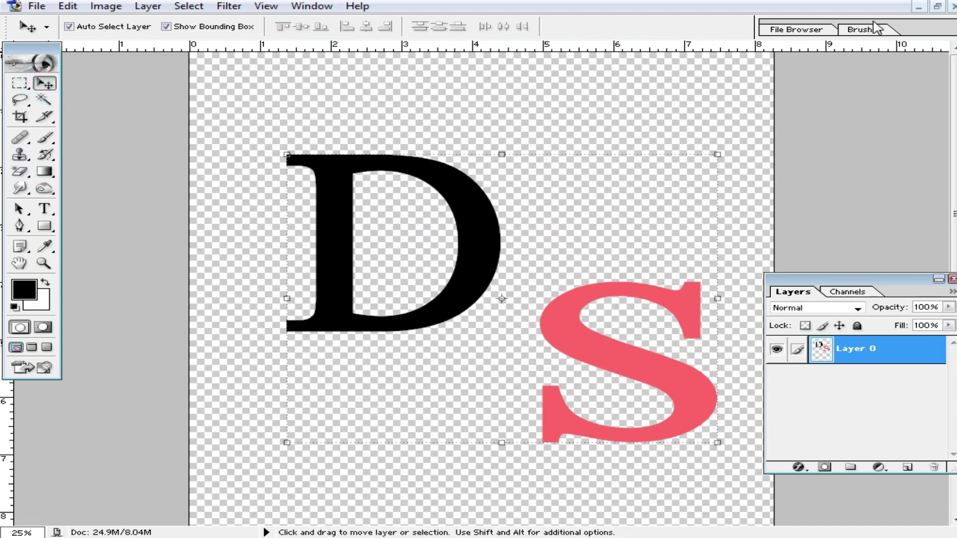
click(937, 8)
drag(401, 94, 661, 76)
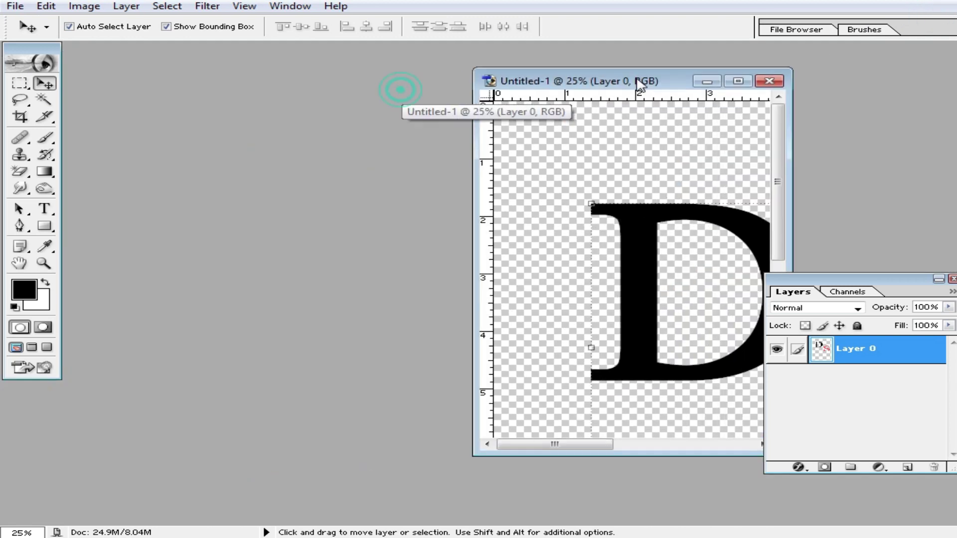
key(ctrl+n)
Step: Create the new document and copy the marquee-selected D into it
click(633, 174)
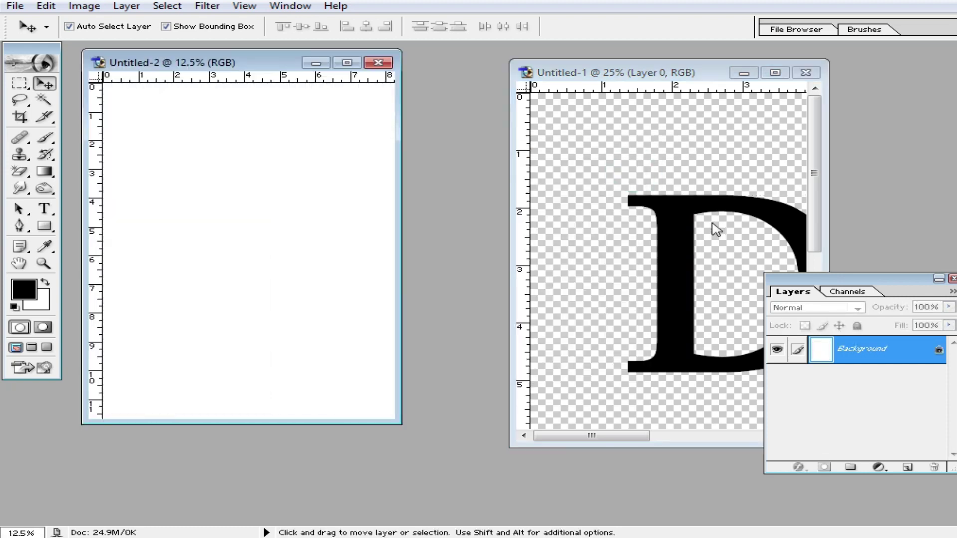
click(716, 229)
alt+click(687, 224)
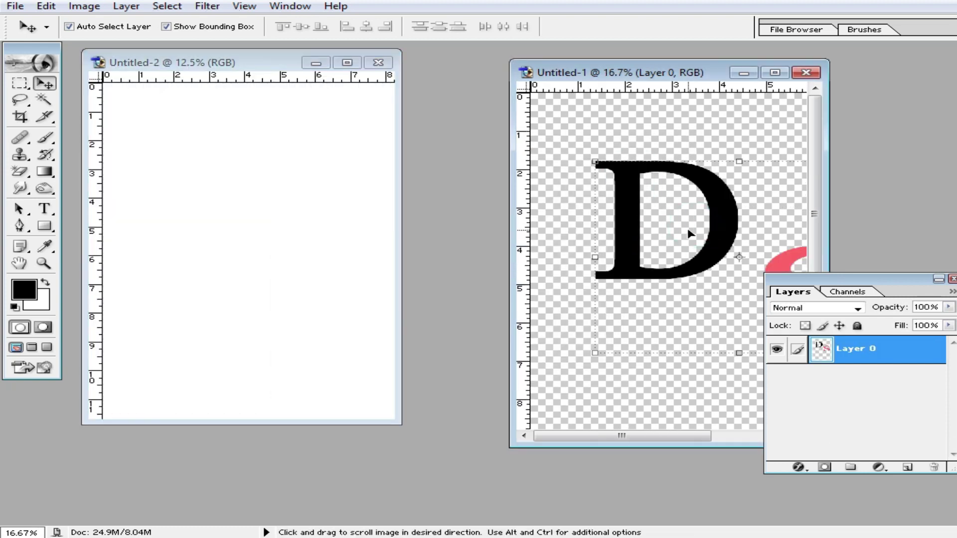
click(20, 83)
drag(577, 142, 744, 303)
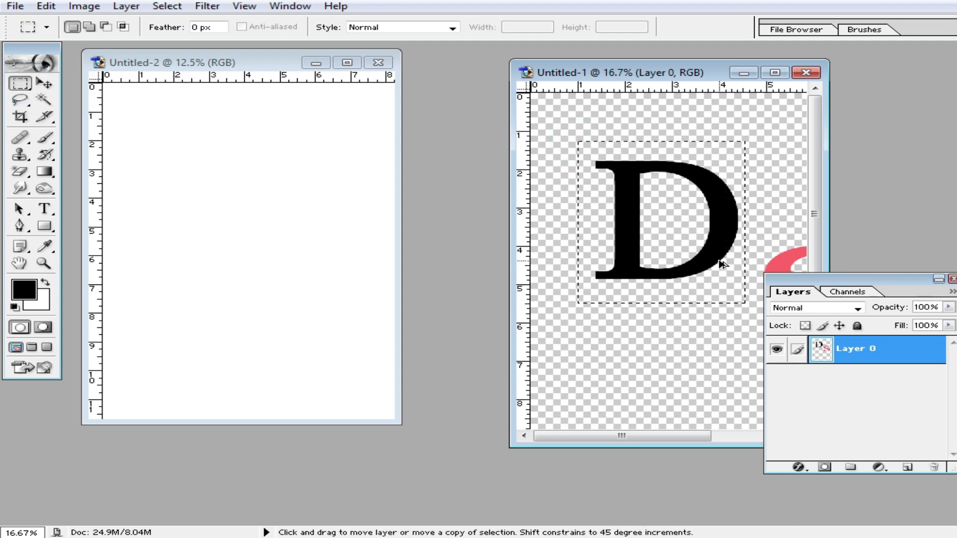
drag(722, 264, 262, 240)
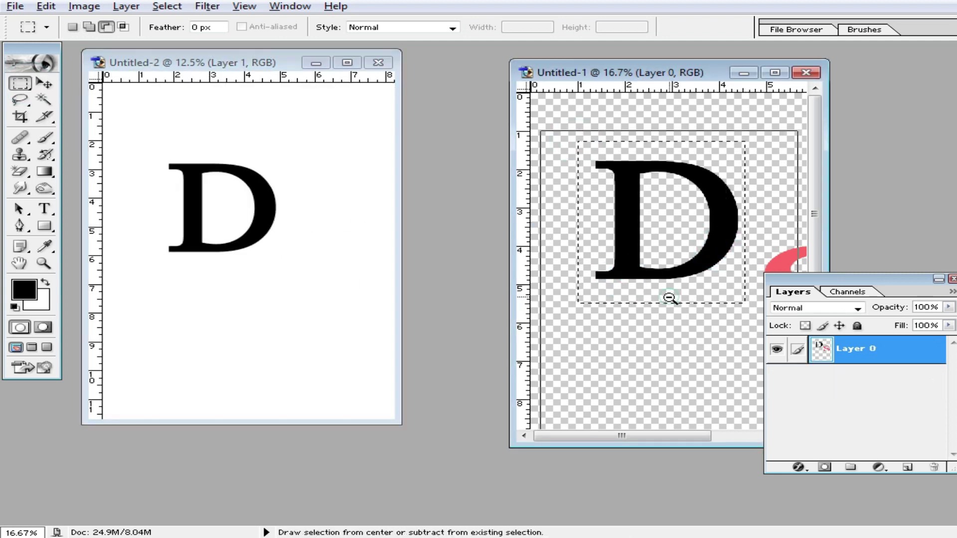
Step: Copy the pink S into the new document as well and maximize it
ctrl+alt+click(669, 298)
drag(678, 74, 516, 78)
click(541, 205)
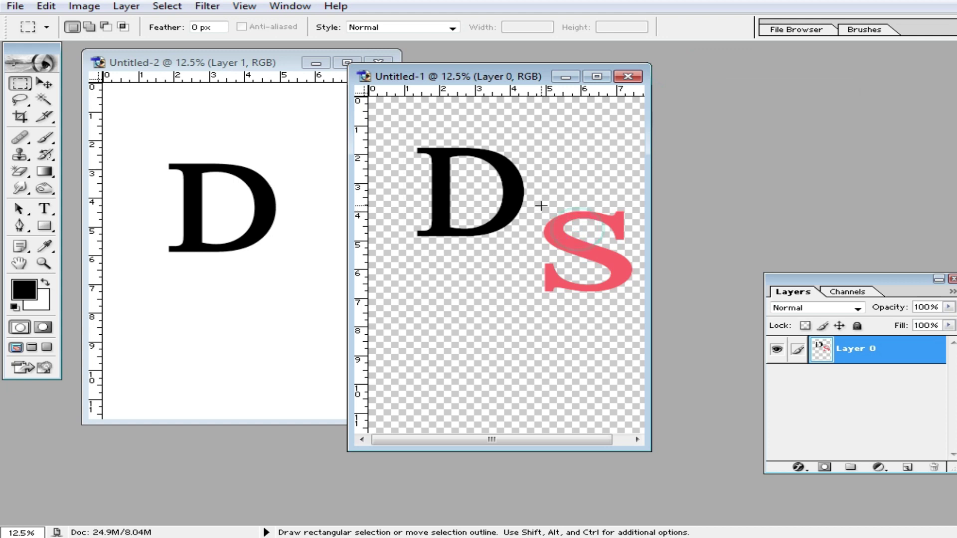
drag(535, 204, 636, 316)
drag(622, 271, 307, 298)
double_click(250, 65)
click(423, 246)
Step: Overlap the pink S onto the D's right half, shortening the S slightly from the top
click(45, 84)
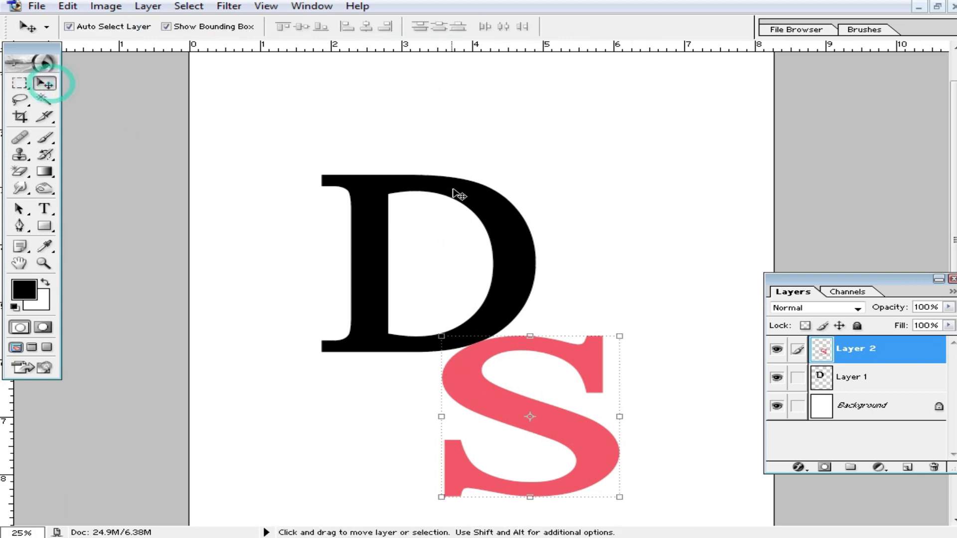
drag(455, 190, 443, 171)
drag(477, 377, 432, 191)
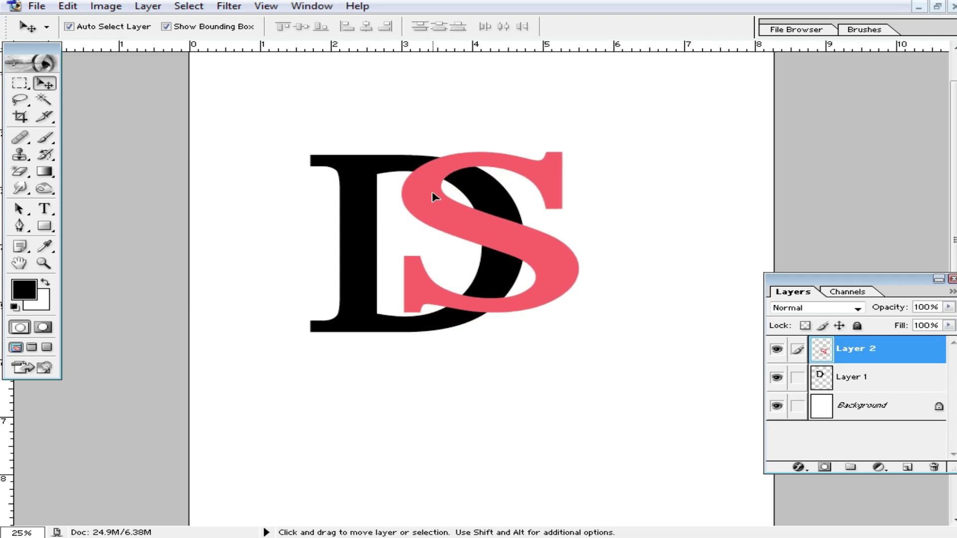
key(ctrl+plus)
drag(498, 206, 498, 214)
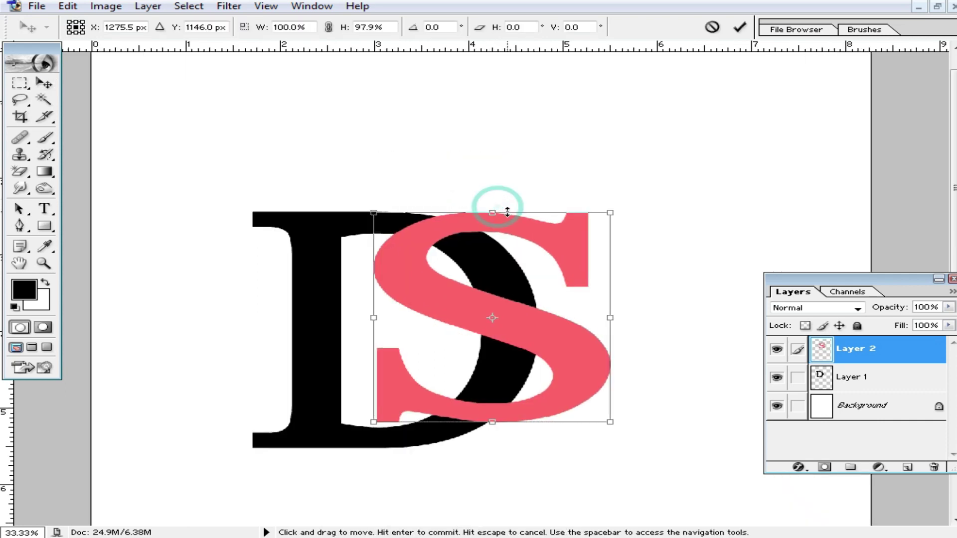
double_click(509, 254)
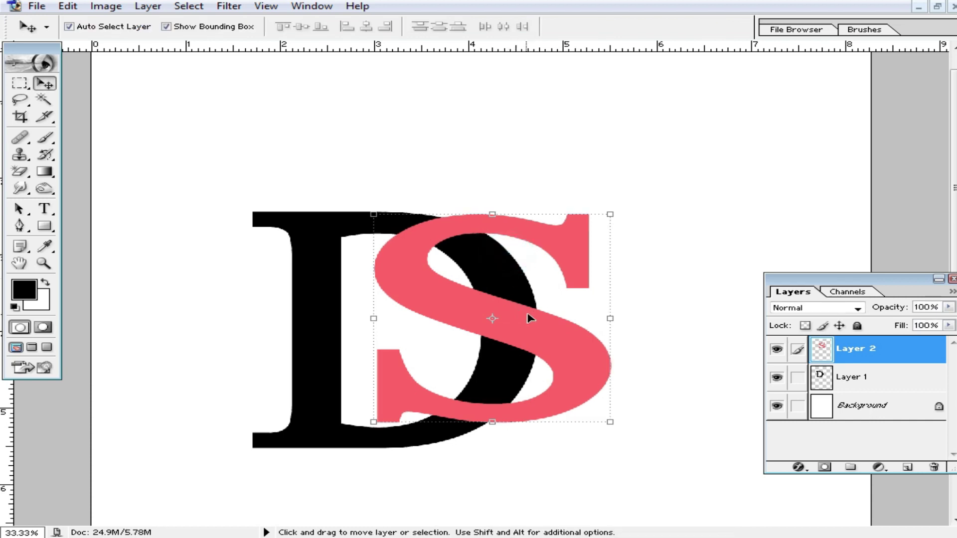
drag(531, 315, 523, 313)
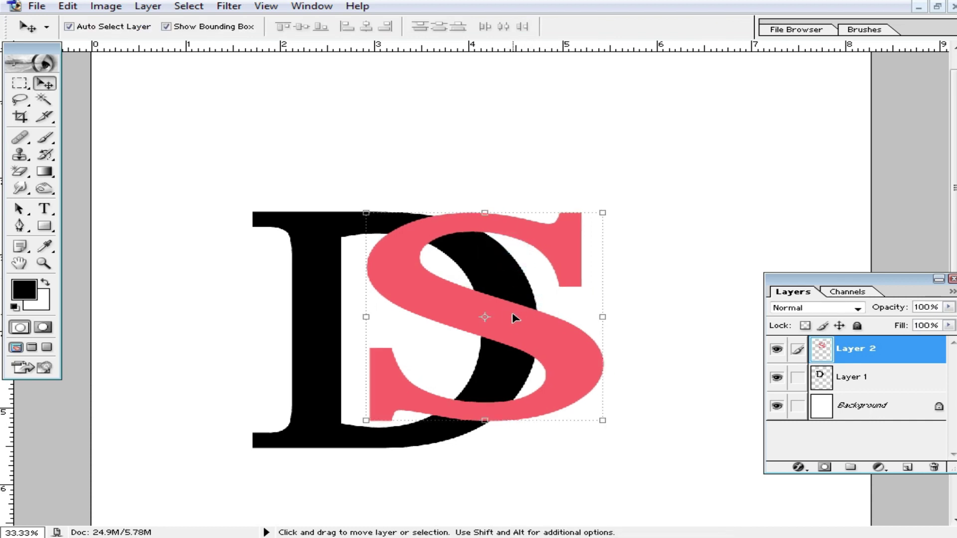
ctrl+click(492, 331)
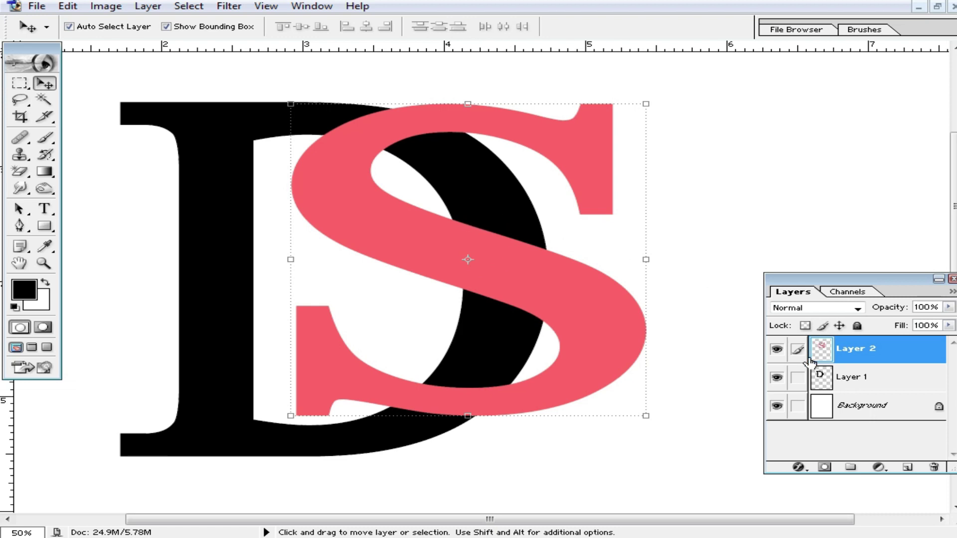
Step: Select the whole black D with the Magic Wand while the S is hidden
click(776, 349)
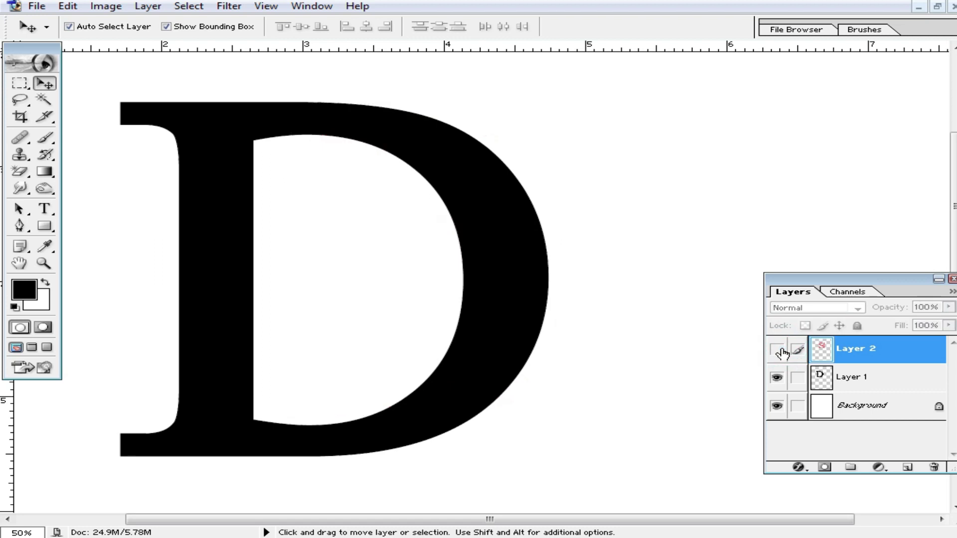
click(876, 378)
click(44, 99)
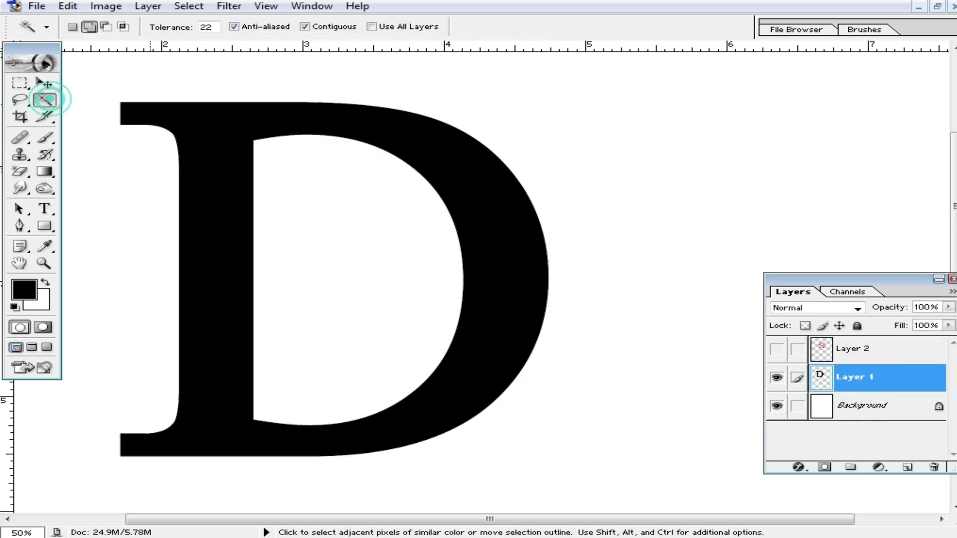
click(470, 171)
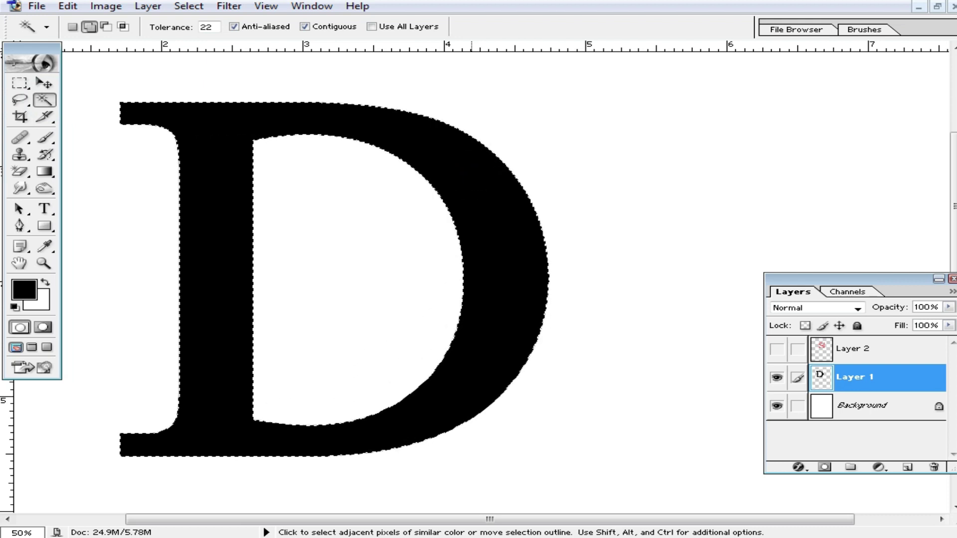
click(444, 154)
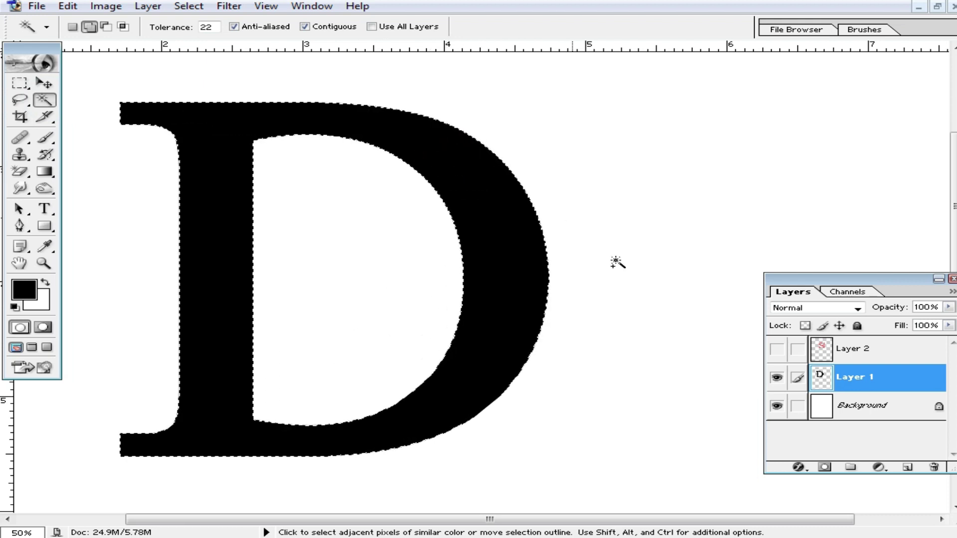
click(778, 349)
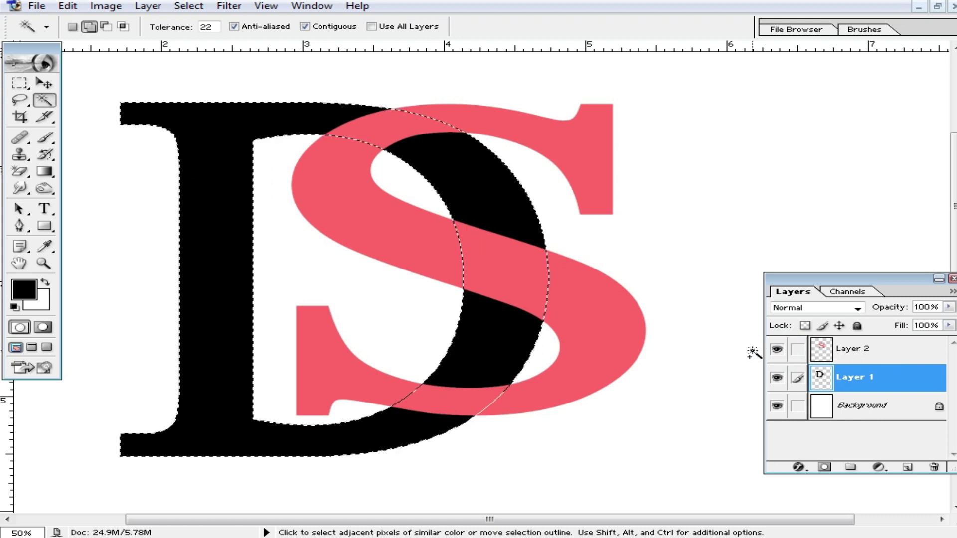
Step: With a 118 px eraser, remove the S where it crosses the D's top and lower curves
drag(20, 172, 96, 172)
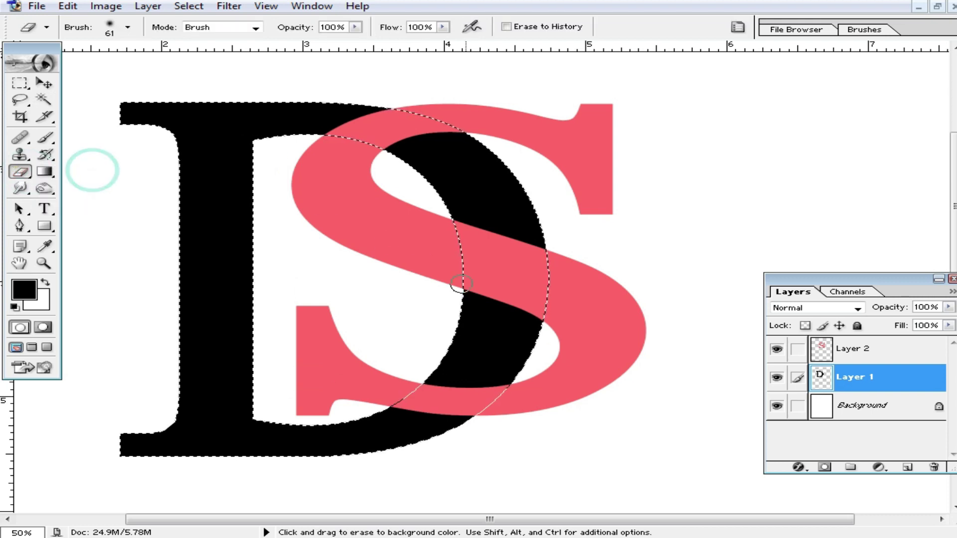
right_click(529, 280)
drag(620, 309, 646, 310)
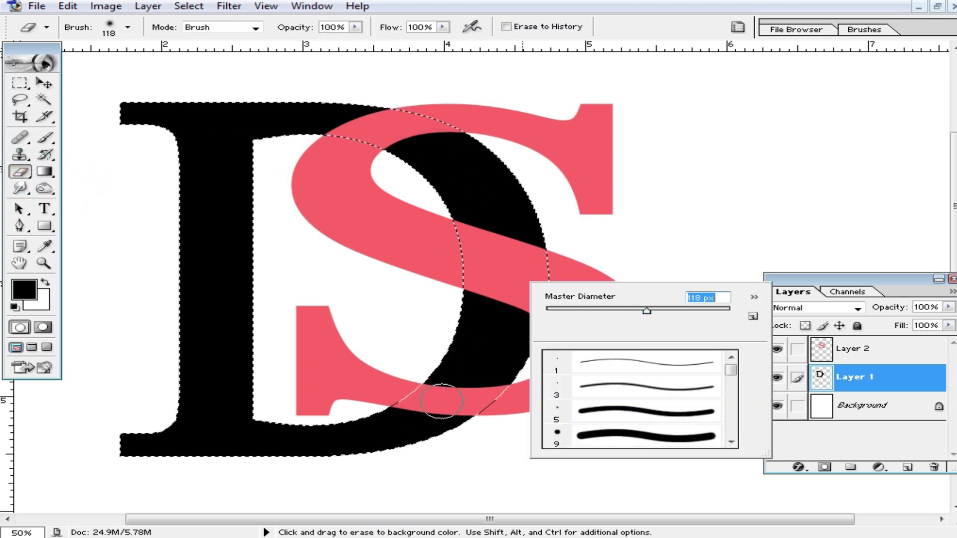
click(487, 344)
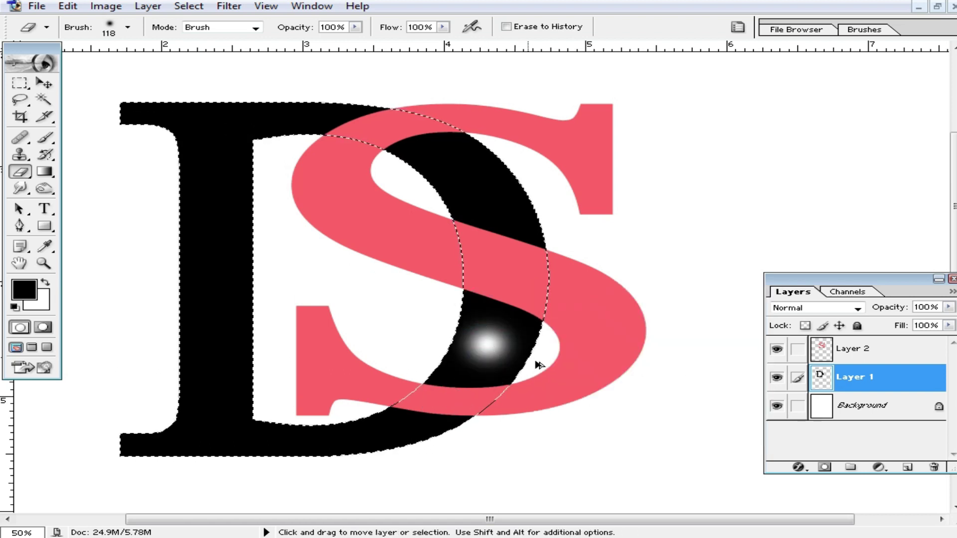
click(883, 353)
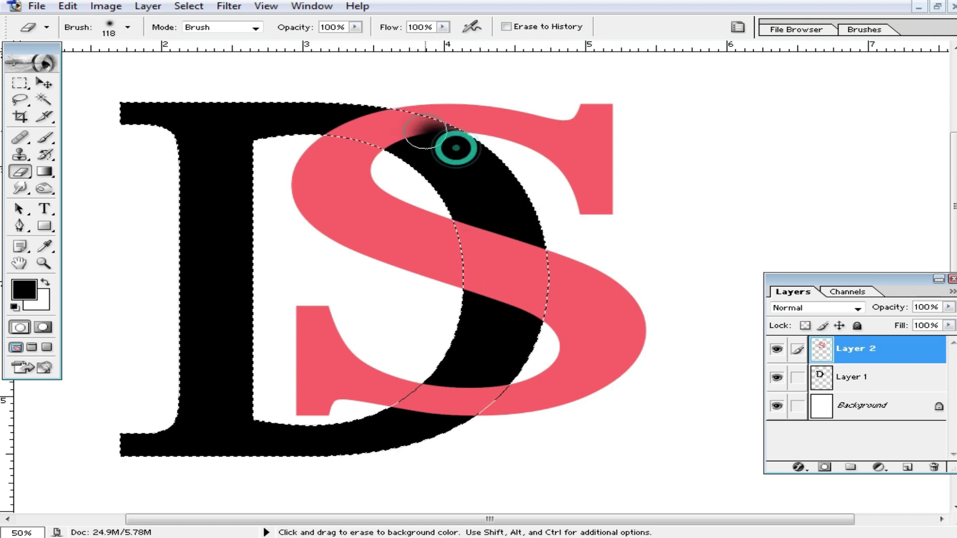
drag(453, 145, 375, 121)
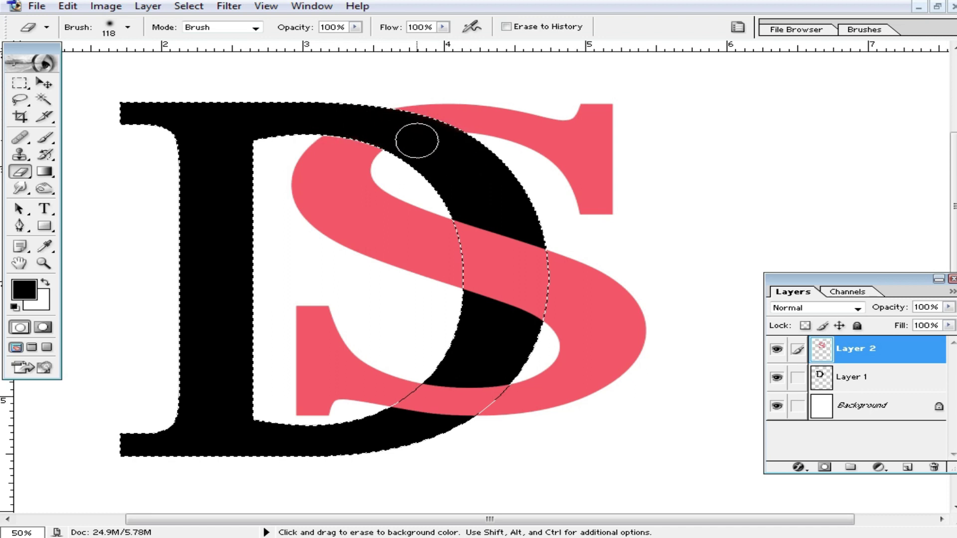
mouse_move(470, 374)
mouse_down()
mouse_move(450, 376)
mouse_move(400, 436)
mouse_up()
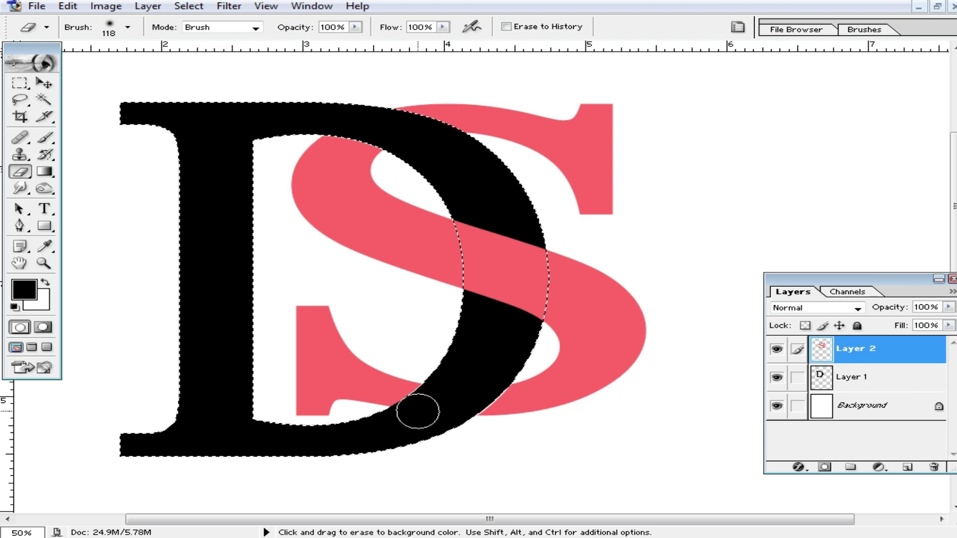
click(20, 83)
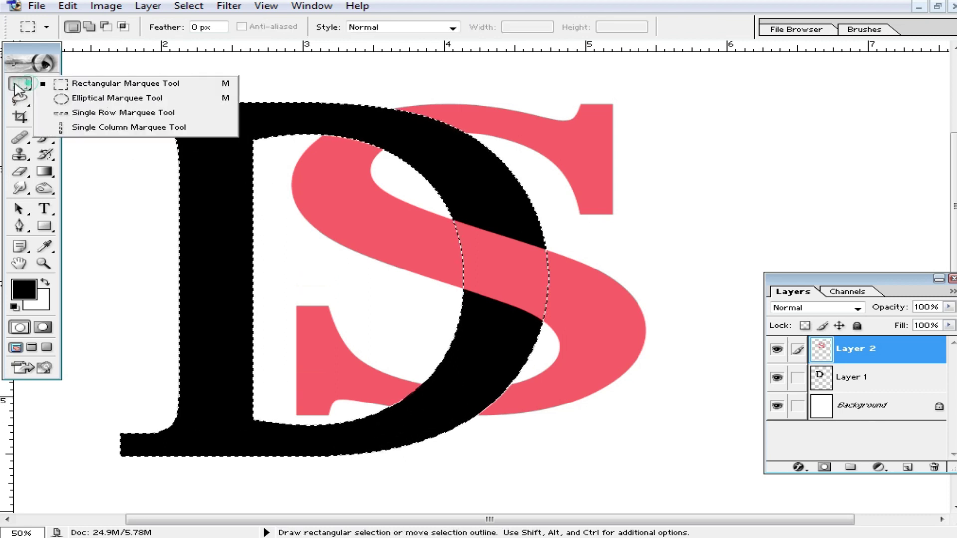
Step: Deselect and zoom in and out to inspect where the S and D cross
click(591, 425)
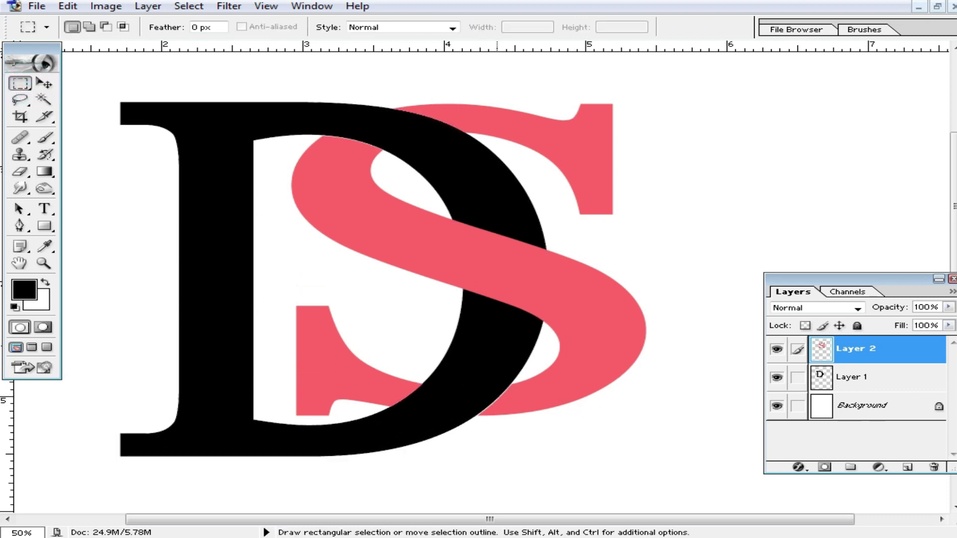
ctrl+click(498, 357)
ctrl+click(555, 329)
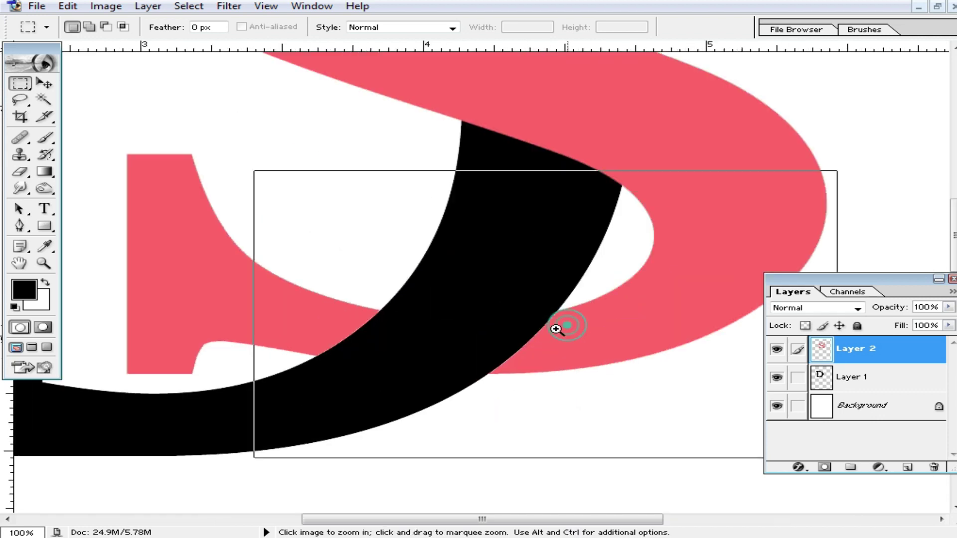
ctrl+click(351, 237)
alt+click(360, 233)
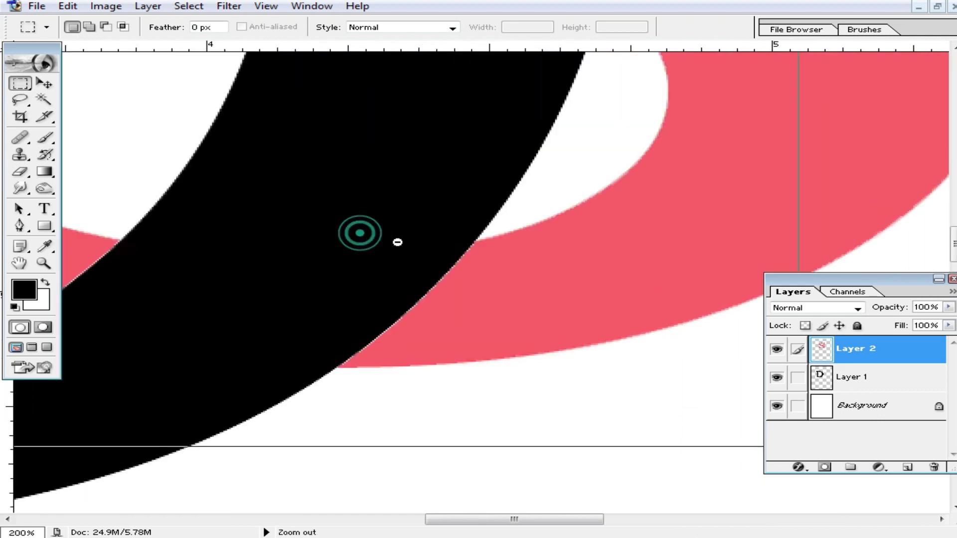
alt+click(398, 242)
alt+click(397, 242)
alt+click(548, 240)
ctrl+click(538, 161)
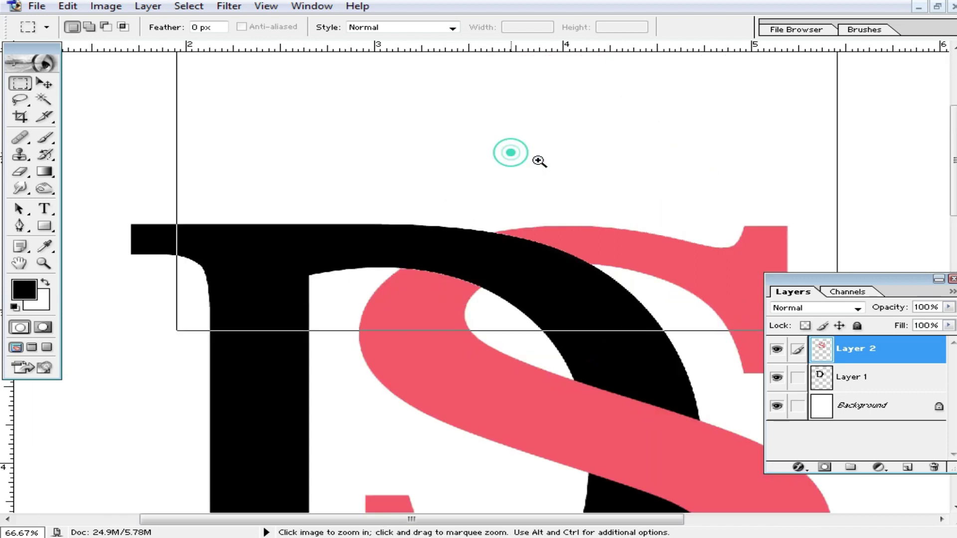
alt+click(521, 393)
alt+click(534, 373)
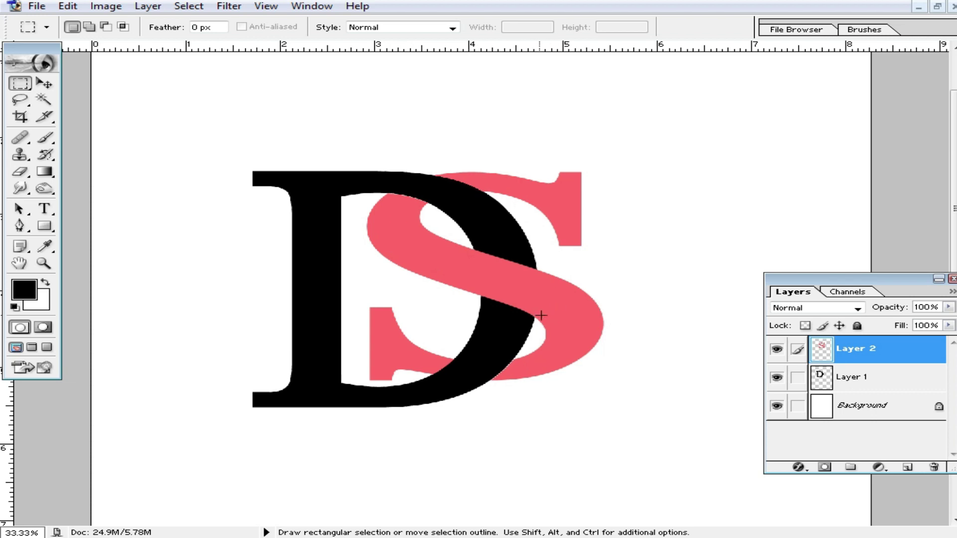
ctrl+click(540, 296)
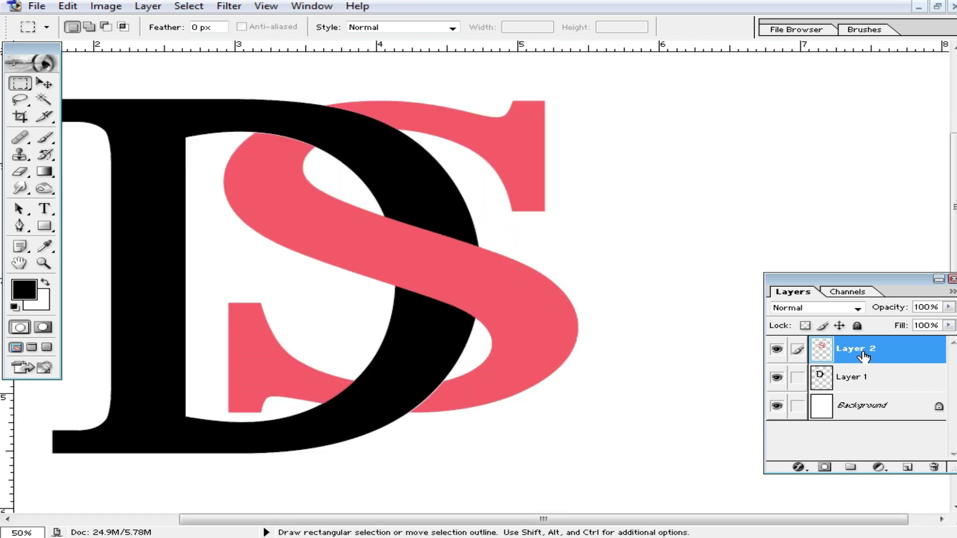
Step: Merge the S layer down into the D and show documents as floating windows
key(ctrl)
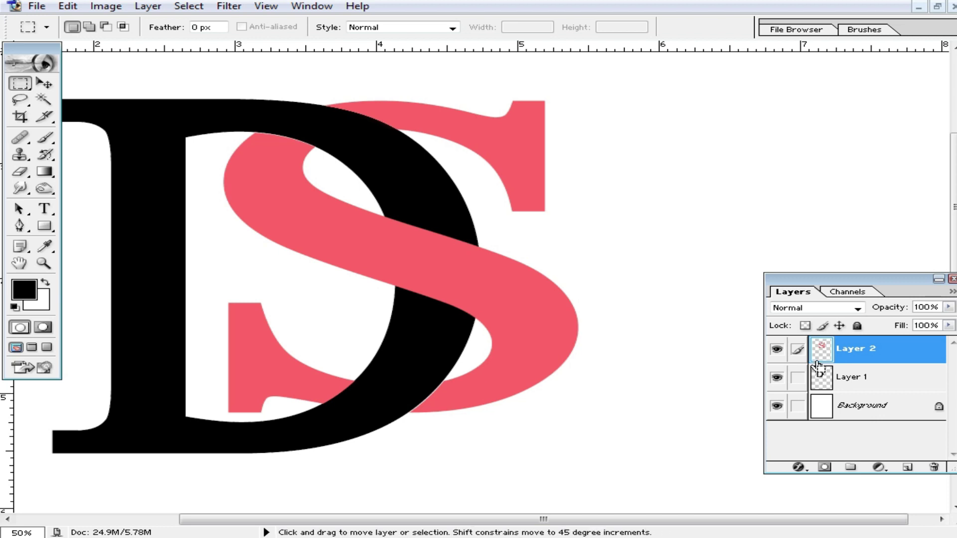
key(ctrl+e)
ctrl+alt+click(426, 241)
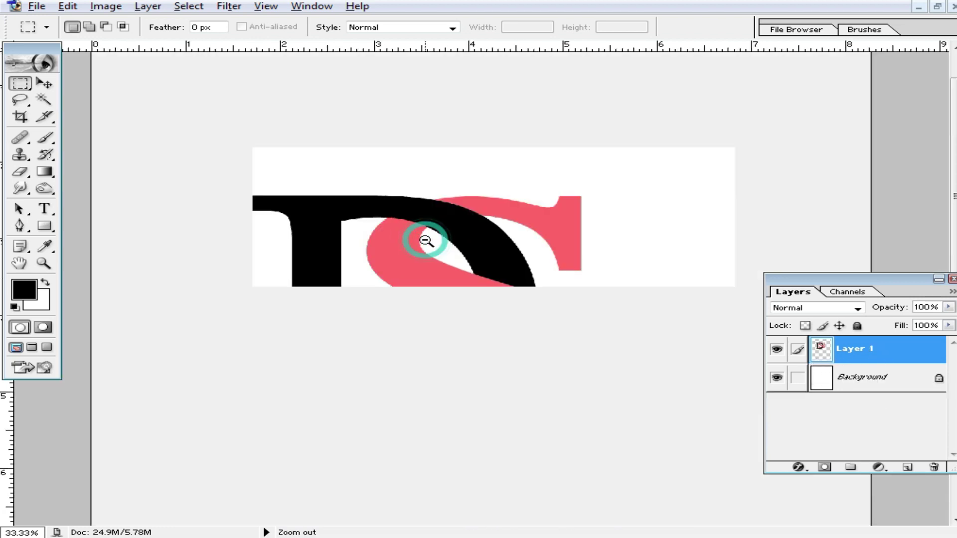
click(937, 7)
Step: Open the magenta-teal, rainbow swirl, gold metal and rainbow watercolour background images as documents
click(566, 76)
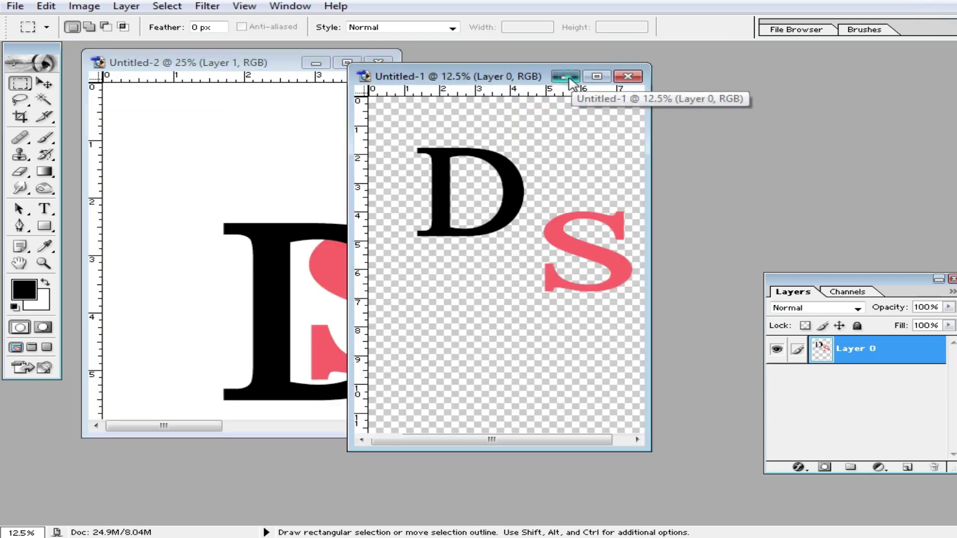
key(ctrl+o)
click(542, 245)
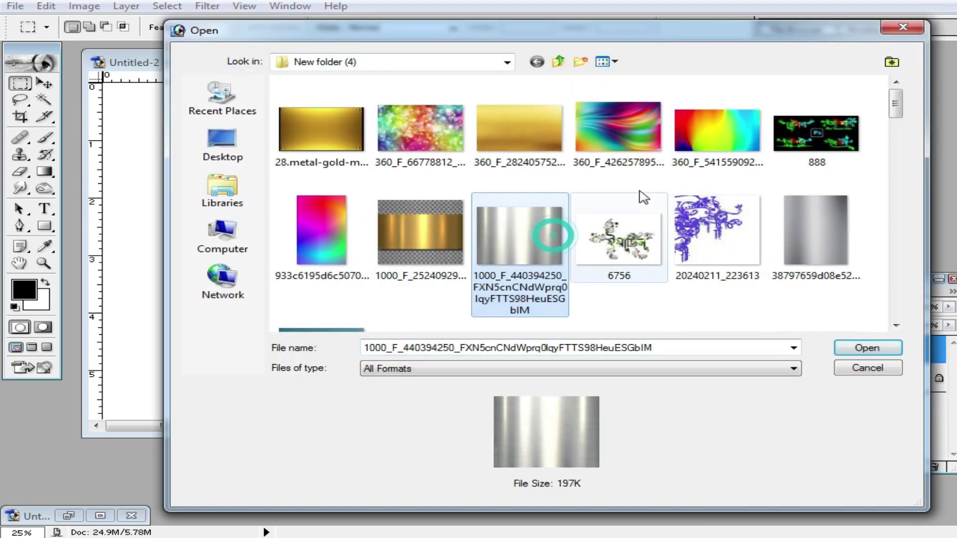
click(618, 123)
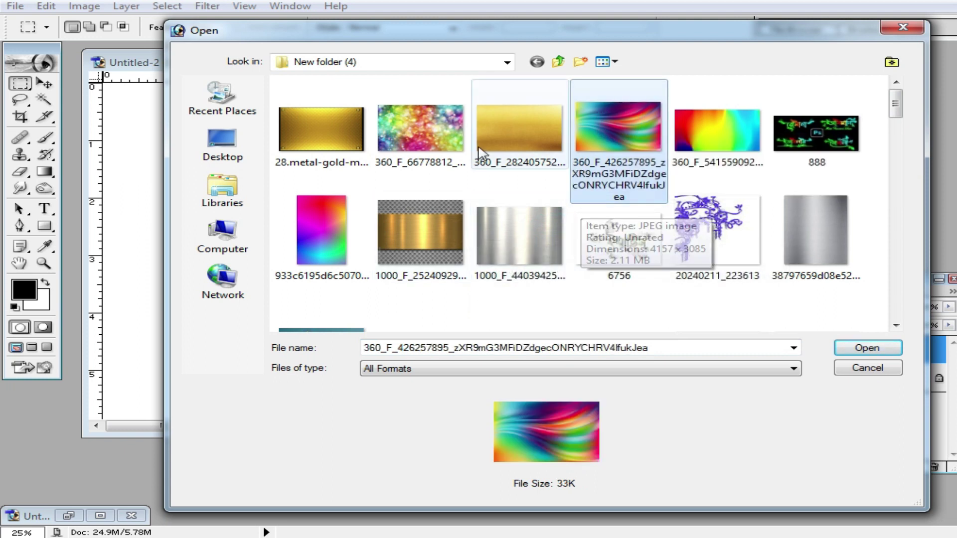
ctrl+click(321, 129)
scroll(684, 224, down, 3)
scroll(736, 290, down, 3)
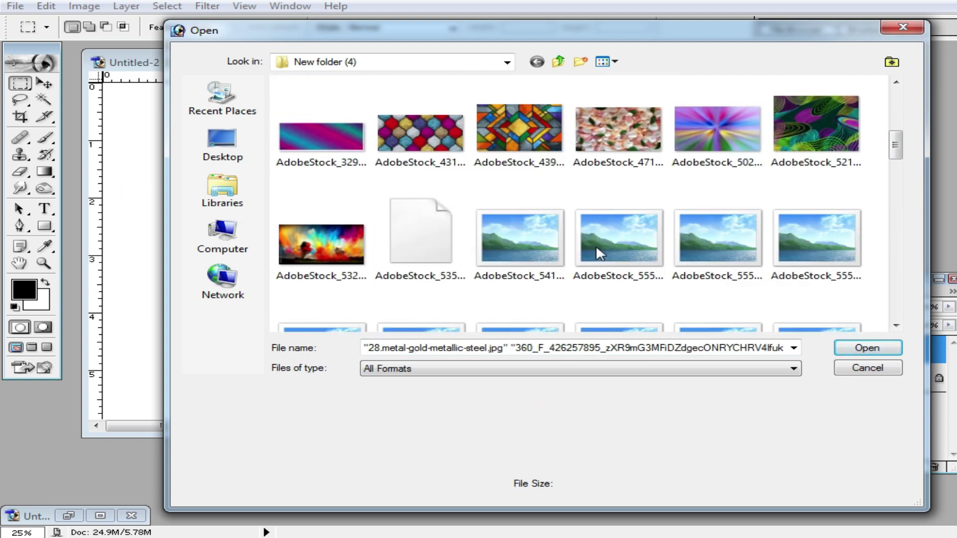
ctrl+click(326, 140)
scroll(721, 258, down, 5)
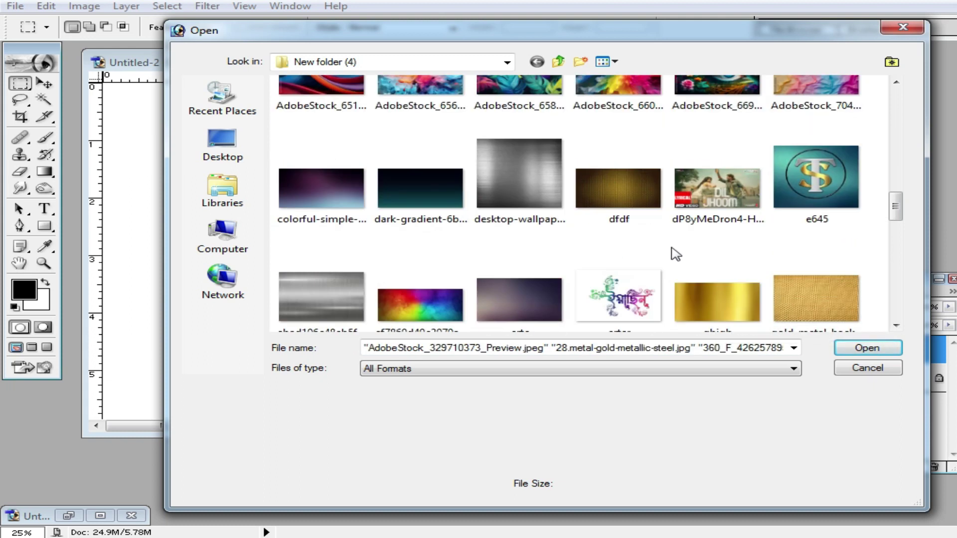
ctrl+click(420, 302)
scroll(797, 292, down, 3)
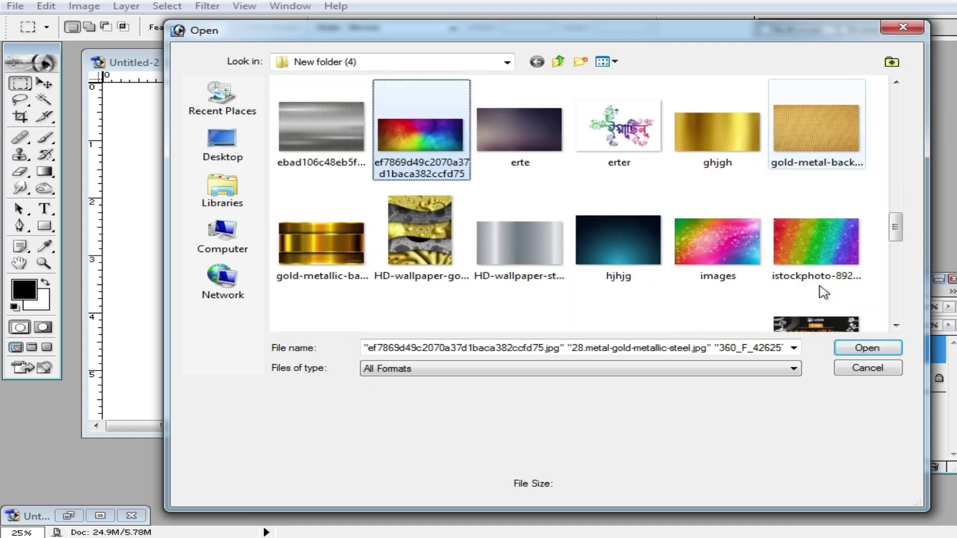
click(880, 347)
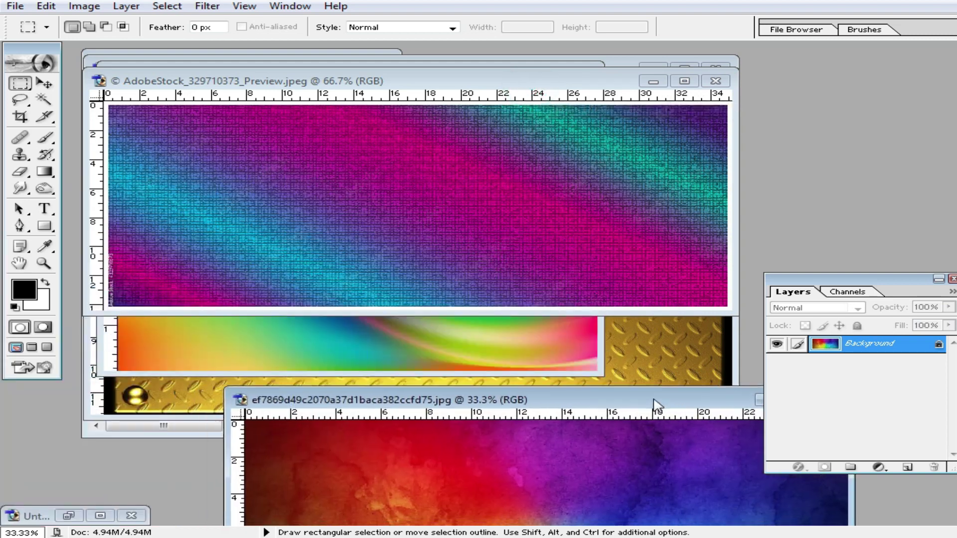
Step: Close the gold metal image and arrange the rainbow and DS document windows side by side
click(705, 85)
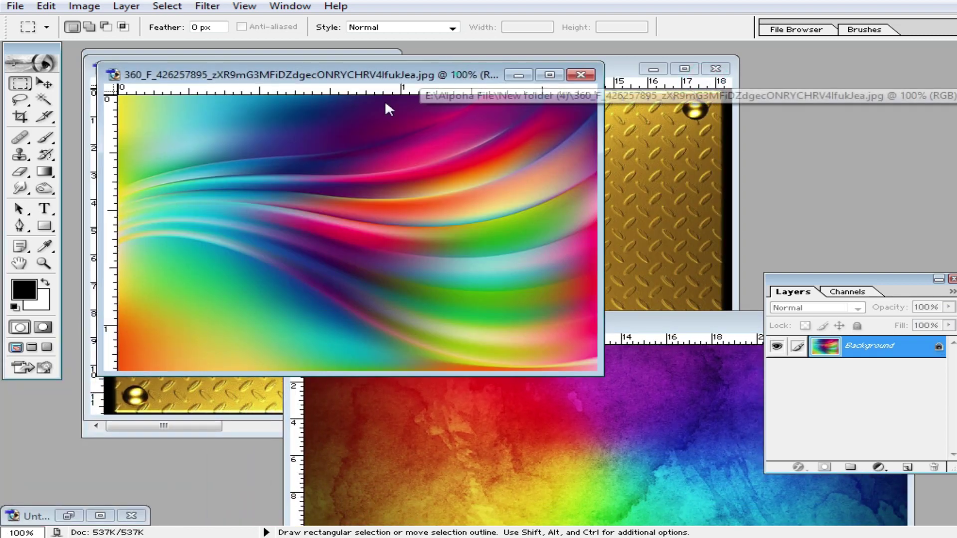
drag(387, 74, 726, 198)
click(573, 99)
click(718, 70)
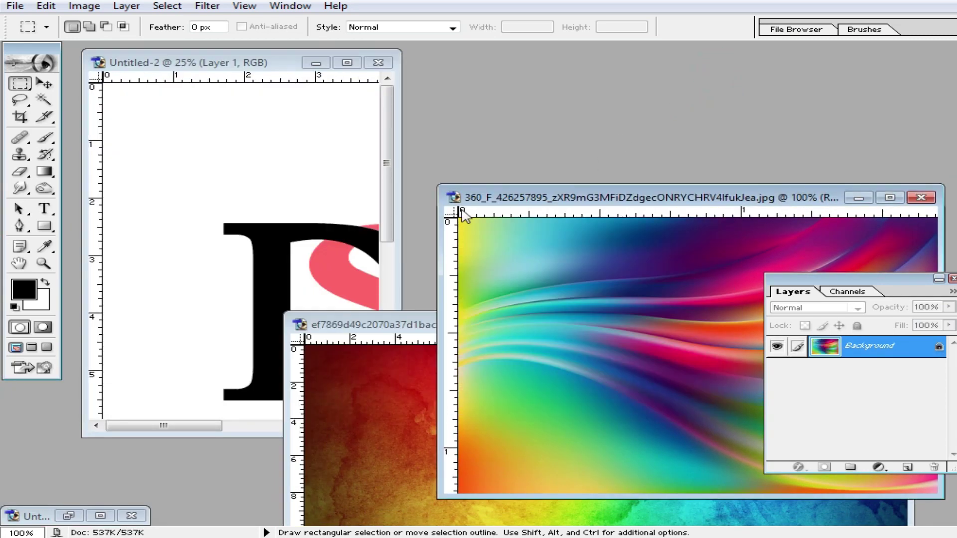
drag(369, 324, 484, 237)
click(198, 111)
drag(148, 124, 342, 361)
alt+click(278, 187)
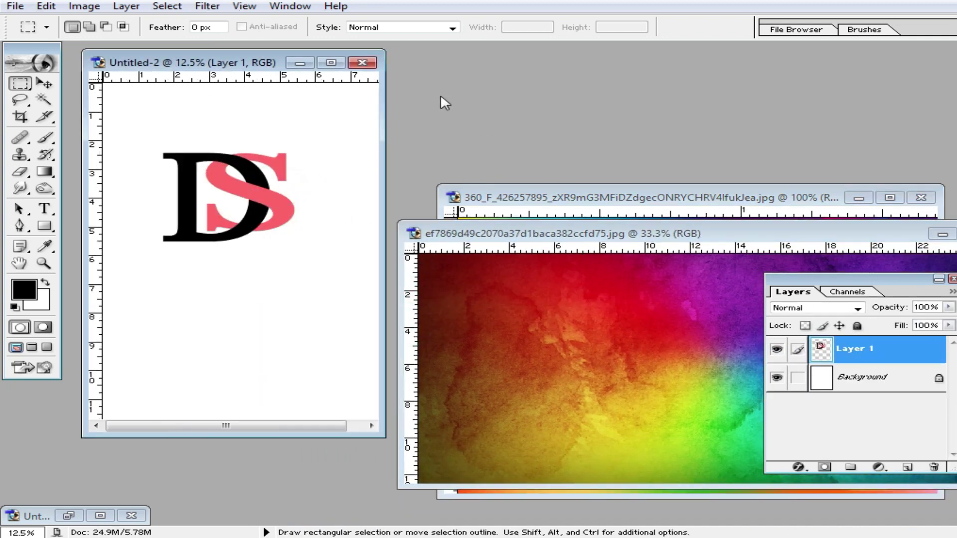
drag(242, 63, 348, 96)
Step: Drag the rainbow watercolour image into the DS document with the Move tool and enlarge it
click(45, 82)
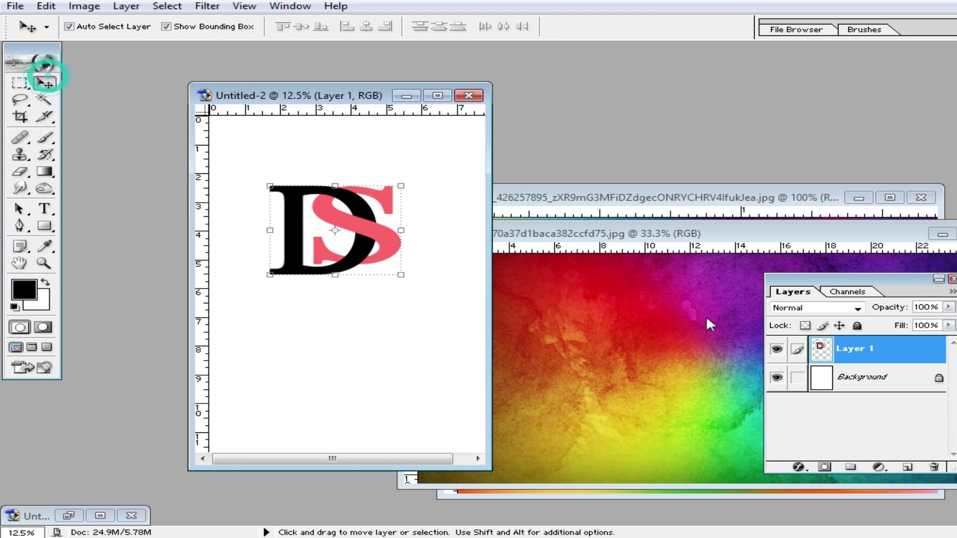
click(709, 324)
click(667, 318)
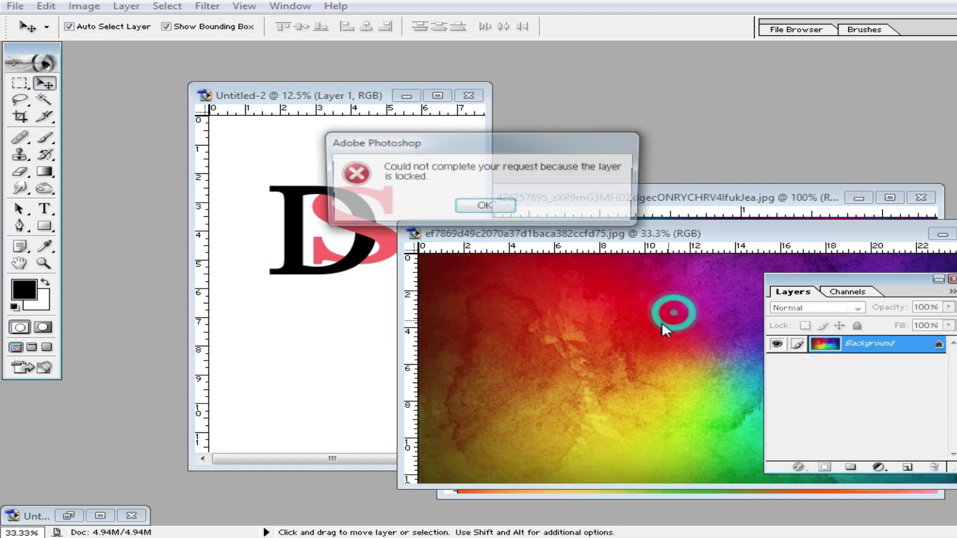
click(476, 207)
drag(640, 316, 315, 241)
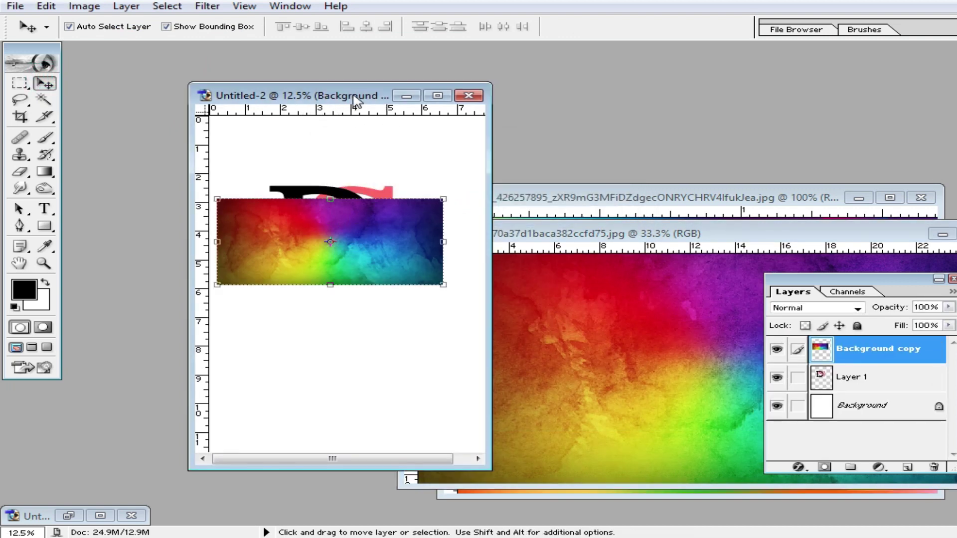
double_click(356, 101)
key(ctrl+plus)
key(ctrl+plus)
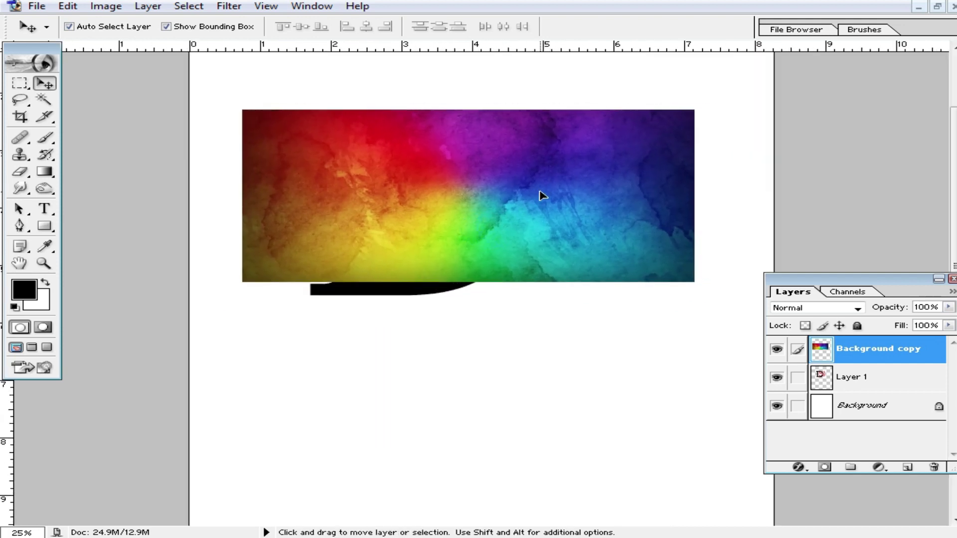
drag(690, 285, 609, 321)
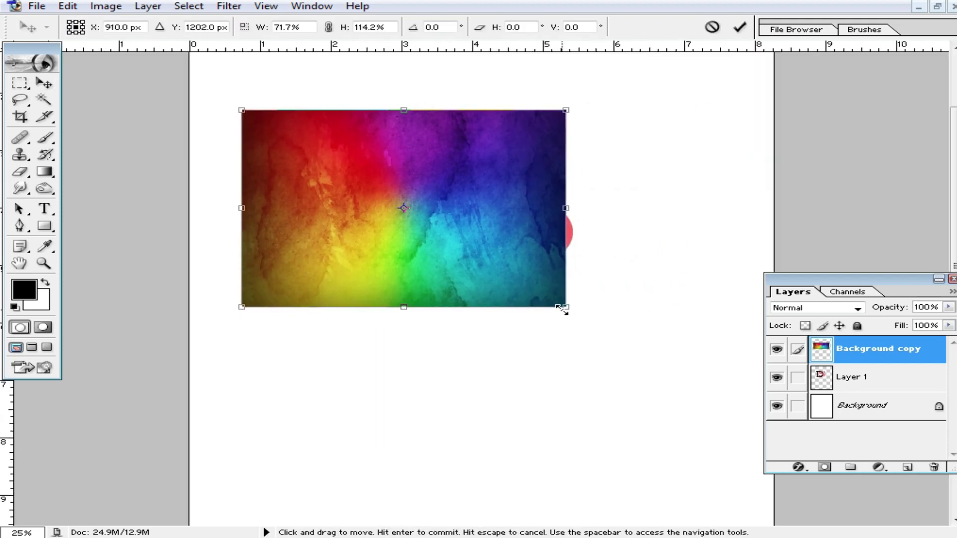
key(Return)
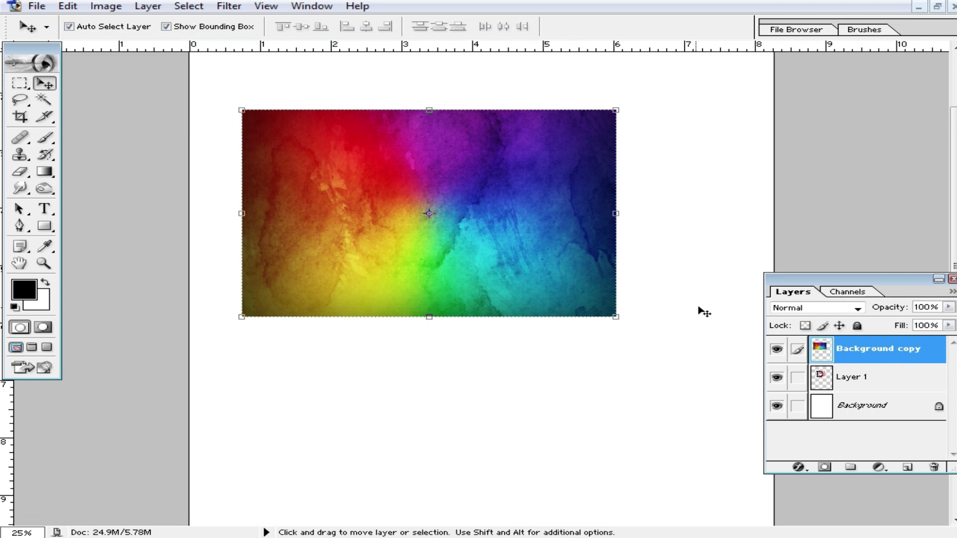
Step: Hide the rainbow watercolour layer and zoom in on the DS letters
click(776, 349)
key(ctrl+space)
click(486, 218)
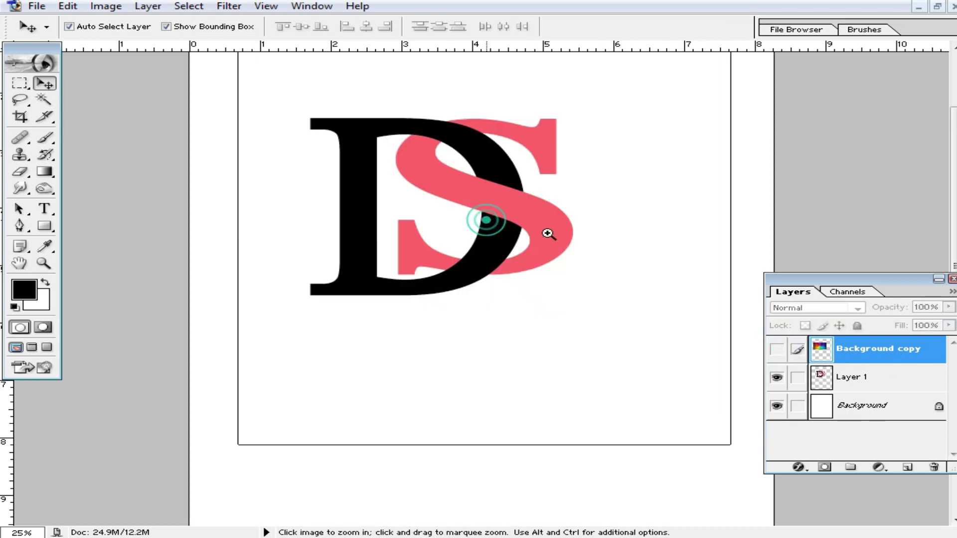
click(472, 275)
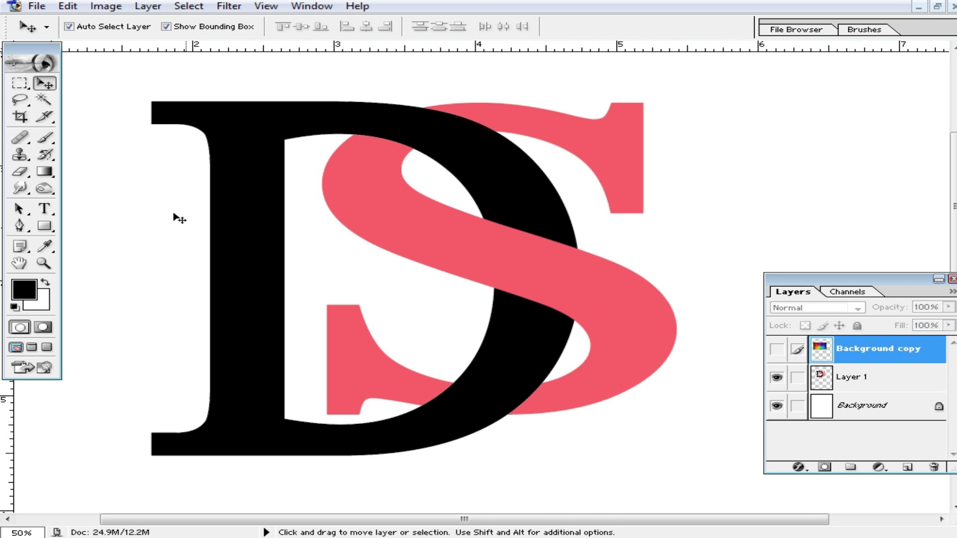
Step: Select the pink S and its serifs with the Magic Wand on the letters layer
click(47, 101)
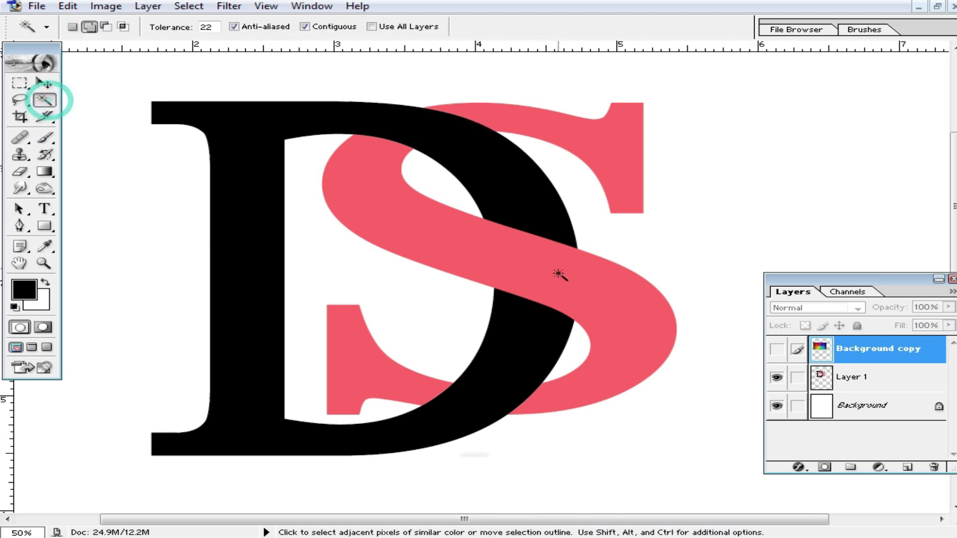
click(498, 252)
click(831, 374)
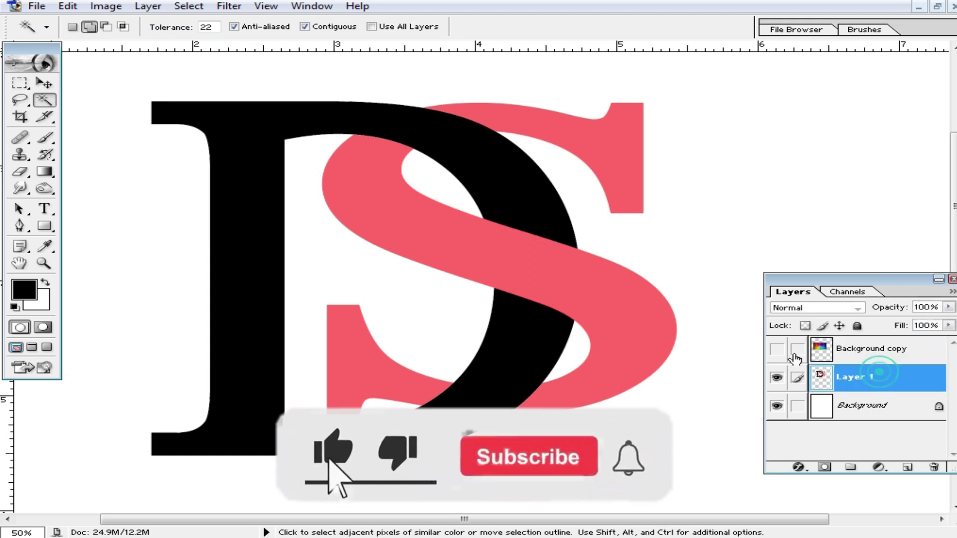
click(508, 260)
shift+click(492, 120)
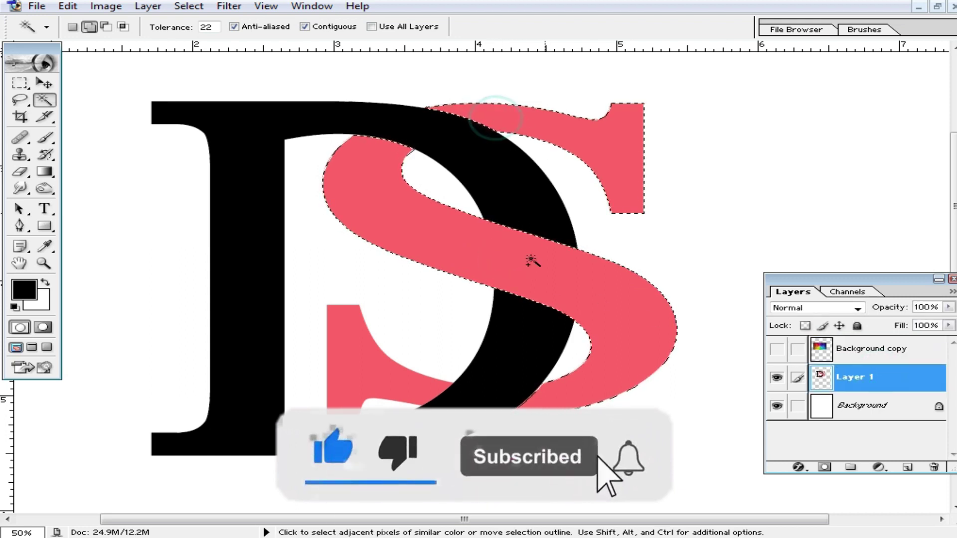
shift+click(358, 368)
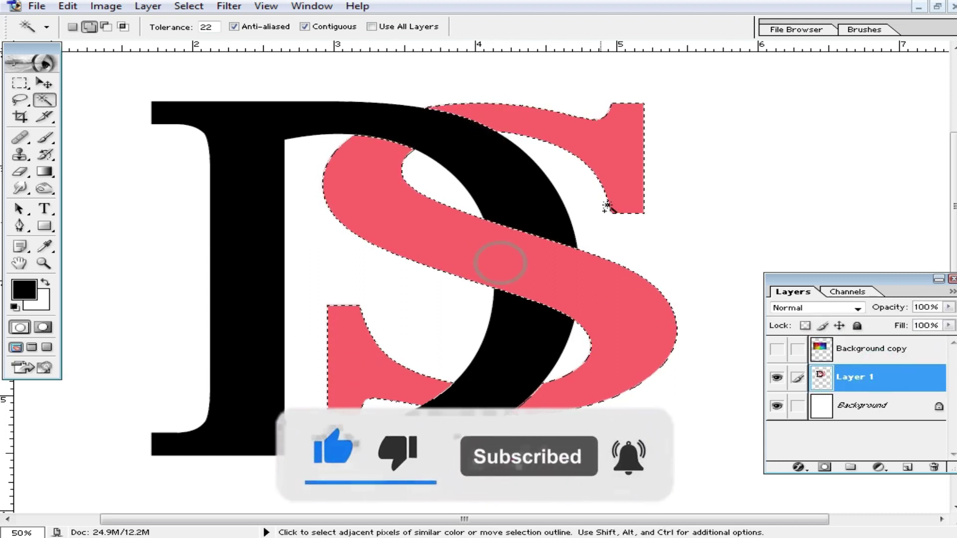
shift+click(619, 145)
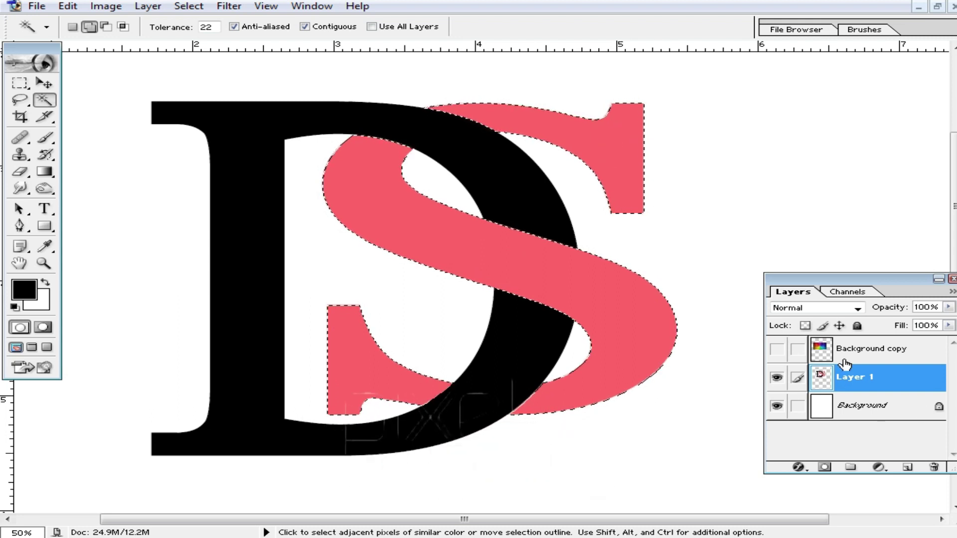
Step: Delete the rainbow texture outside the S, deselect, and merge it down into the letters layer
click(776, 350)
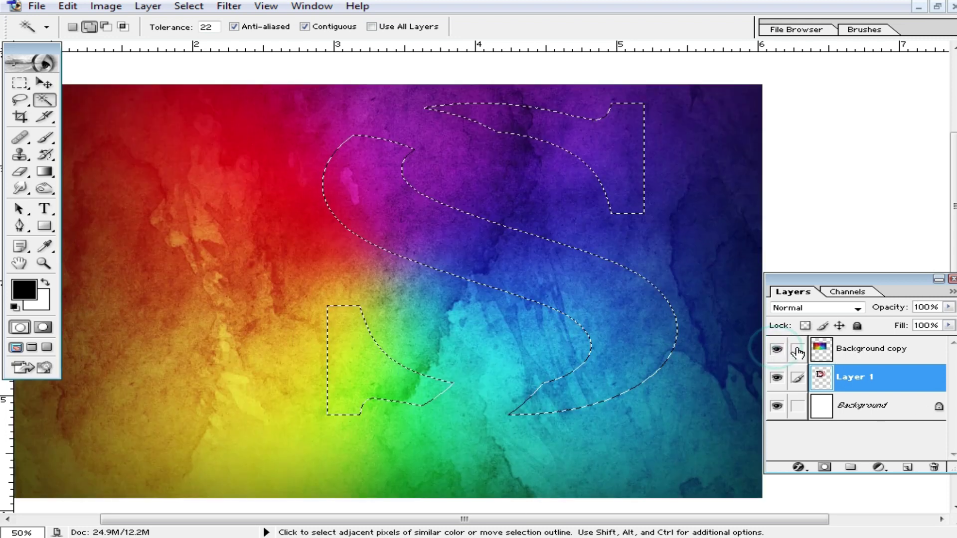
click(874, 353)
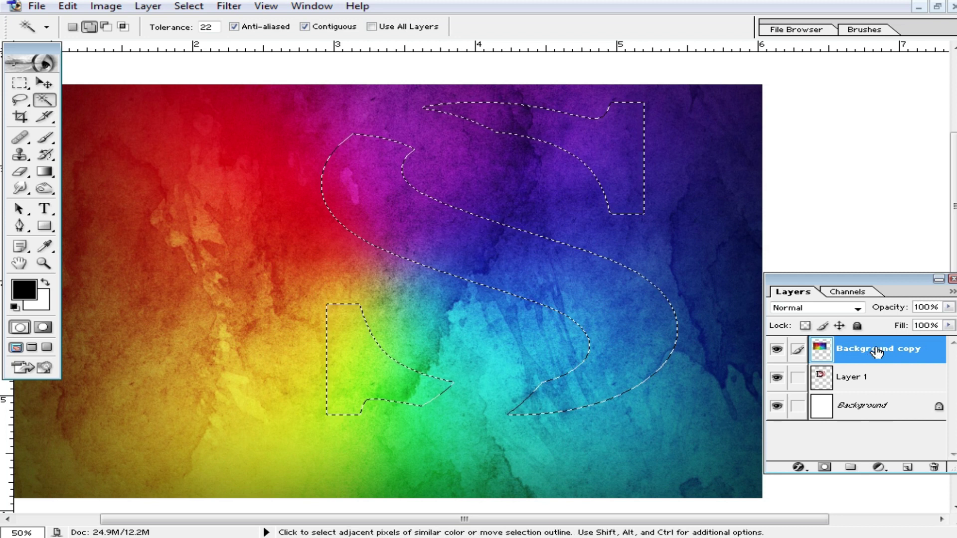
key(Delete)
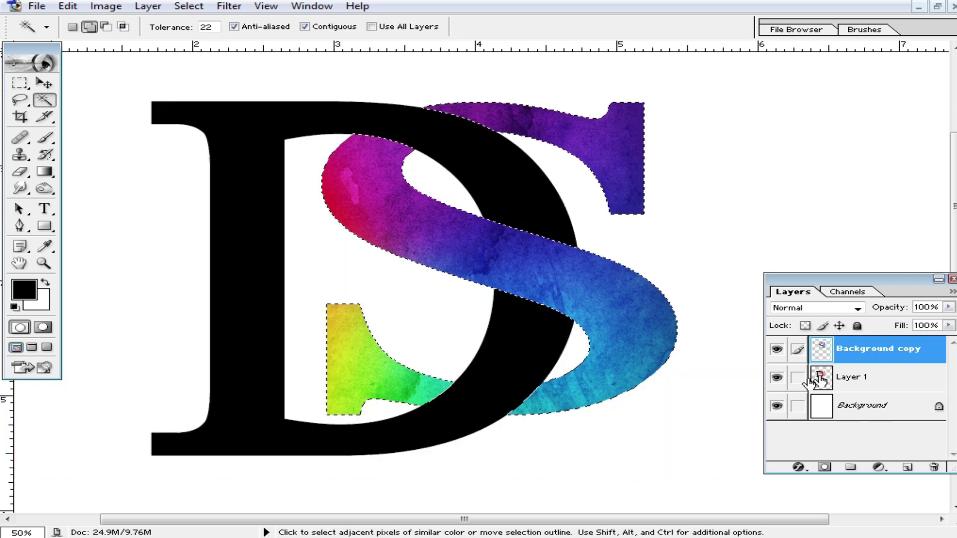
click(20, 83)
click(723, 197)
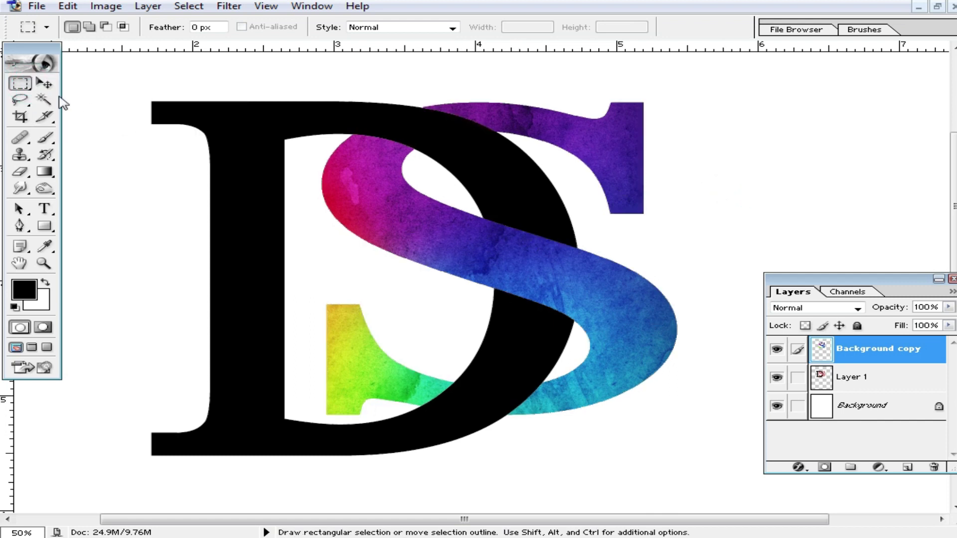
click(45, 83)
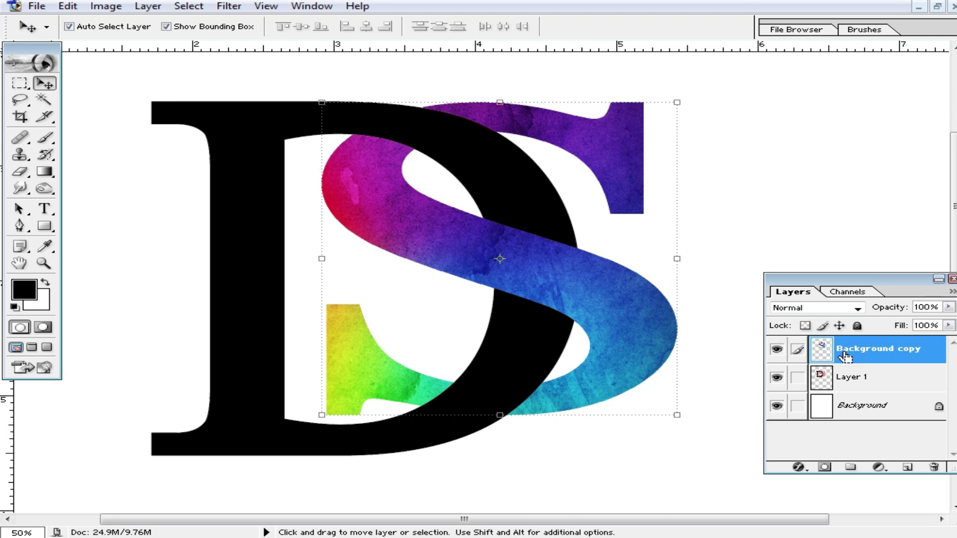
key(ctrl+e)
click(494, 175)
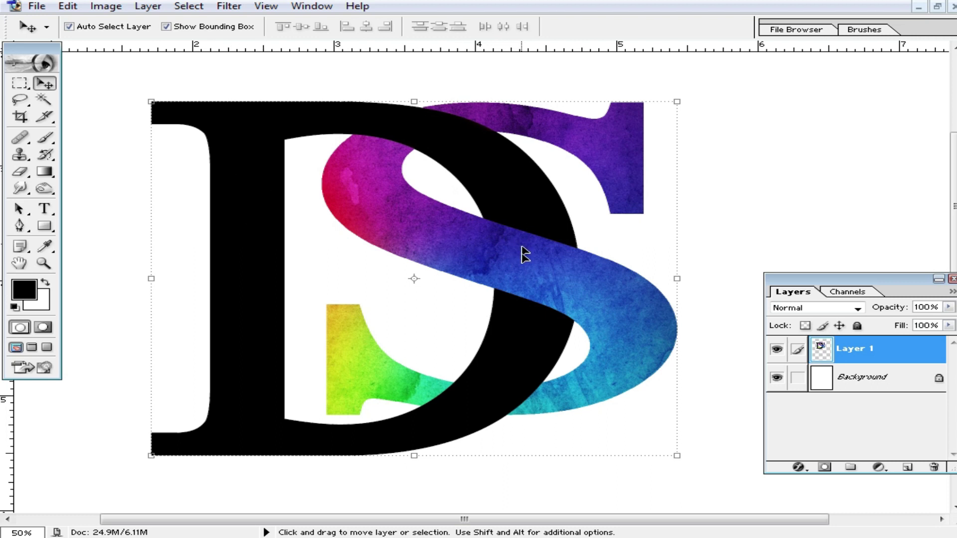
Step: Drag the swirling rainbow gradient image into the monogram document
click(936, 7)
drag(737, 199, 825, 142)
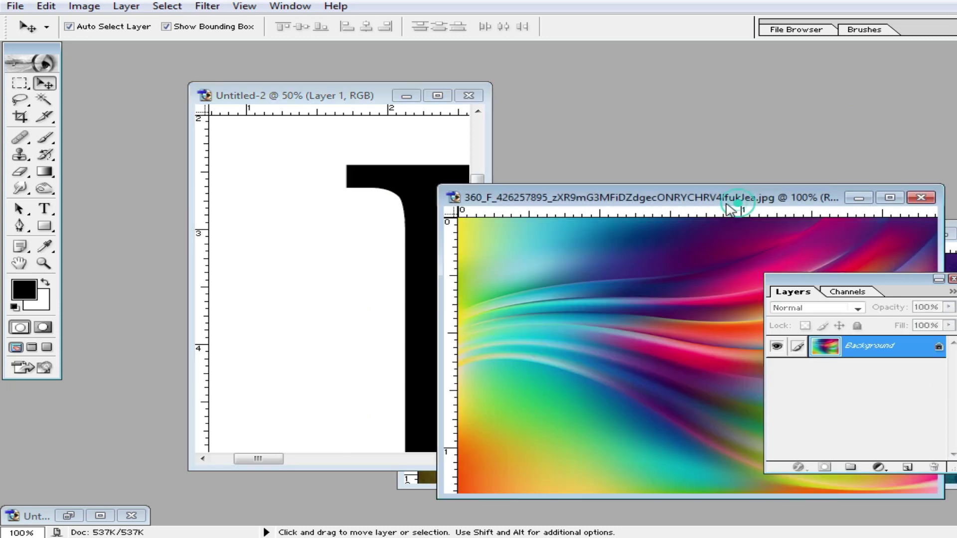
drag(724, 255, 431, 245)
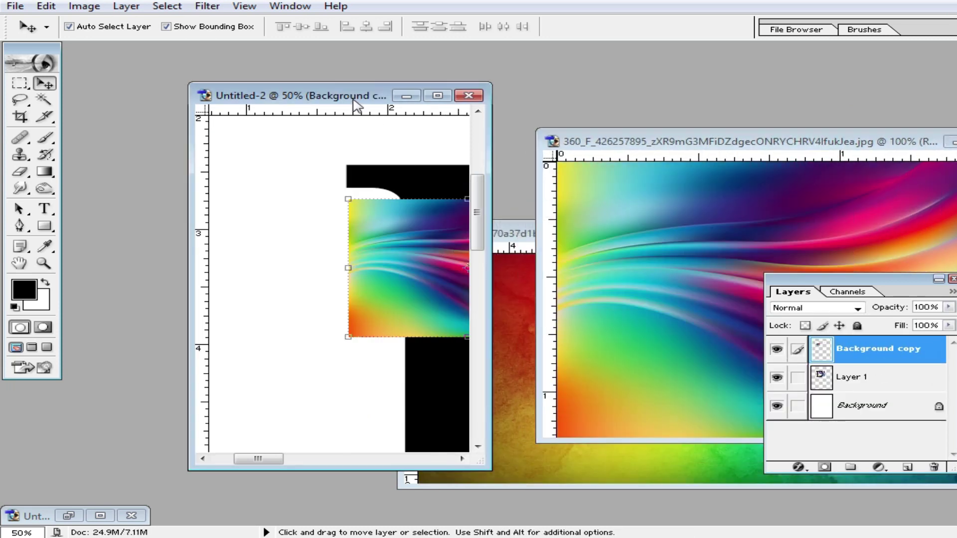
double_click(356, 105)
Step: Move and stretch the gradient layer over the whole D, then hide it
drag(277, 170, 246, 135)
mouse_move(355, 221)
mouse_down()
mouse_move(530, 469)
mouse_move(614, 479)
mouse_up()
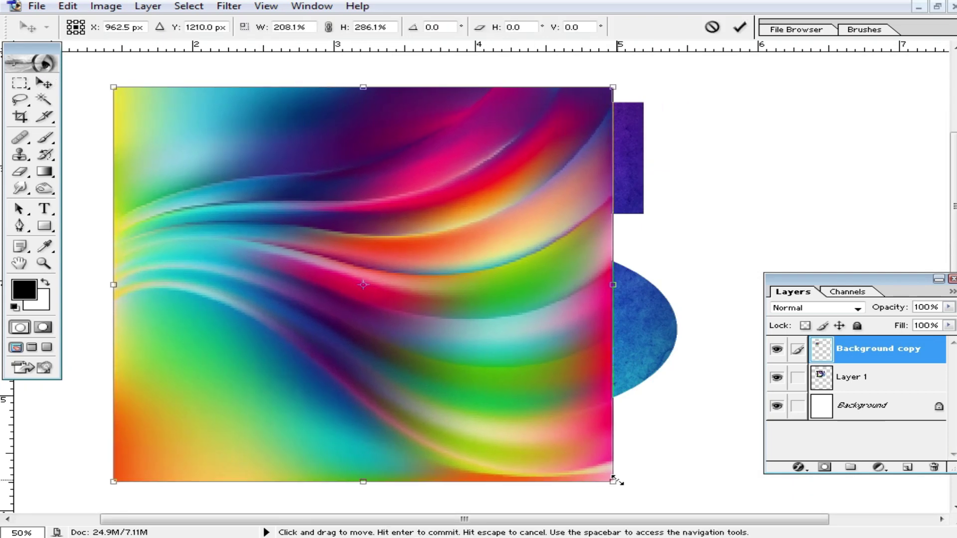
double_click(458, 368)
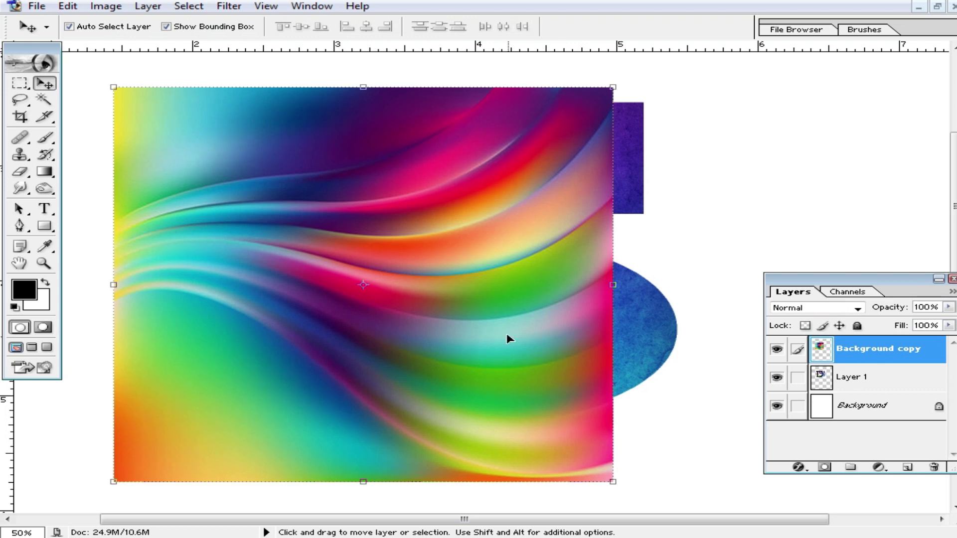
drag(113, 283, 36, 283)
double_click(490, 315)
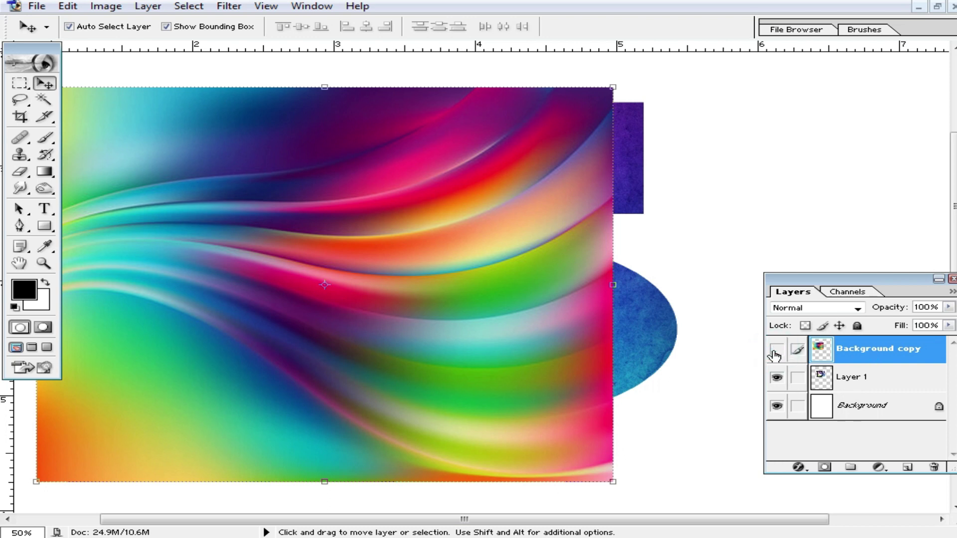
click(774, 352)
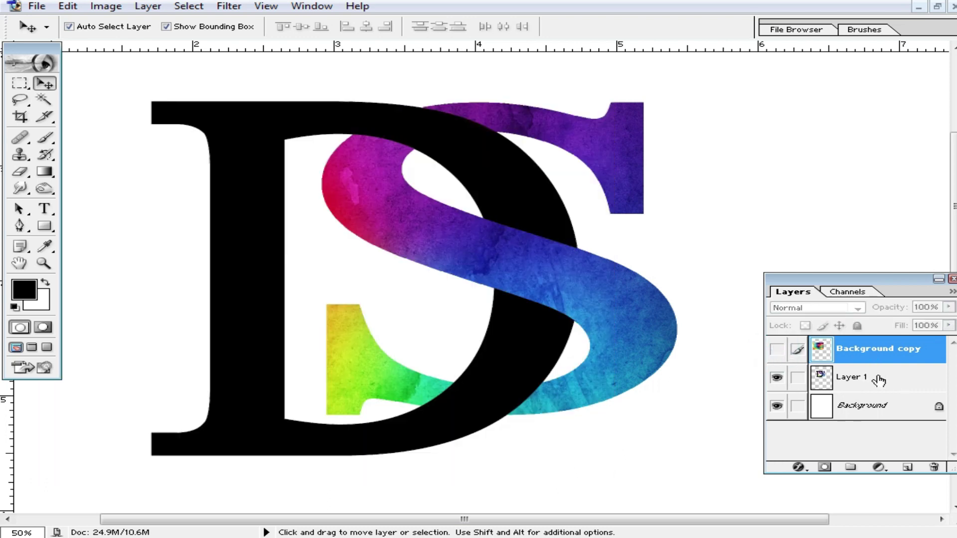
click(878, 381)
Step: Trim the swirling gradient to the D's Magic Wand selection, deselect, and merge down with the S
click(44, 100)
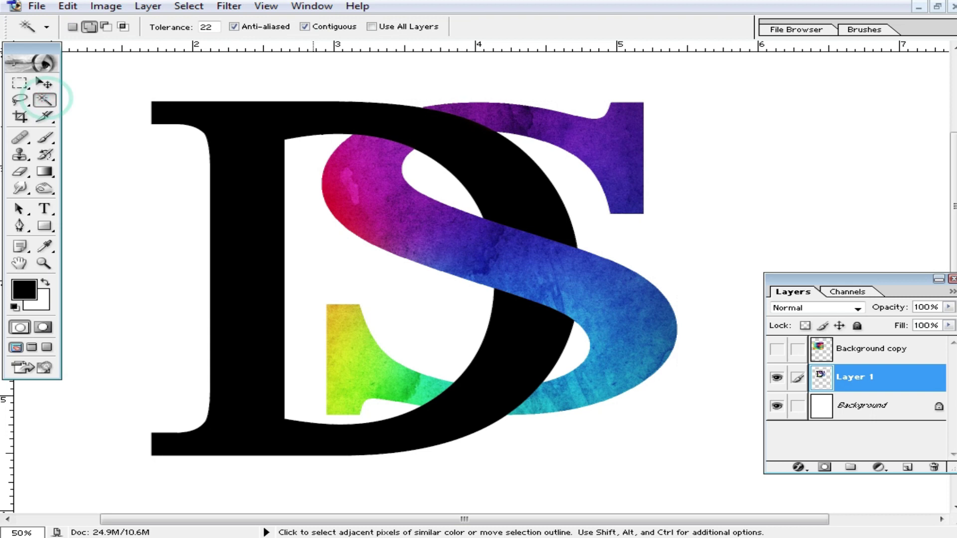
click(223, 128)
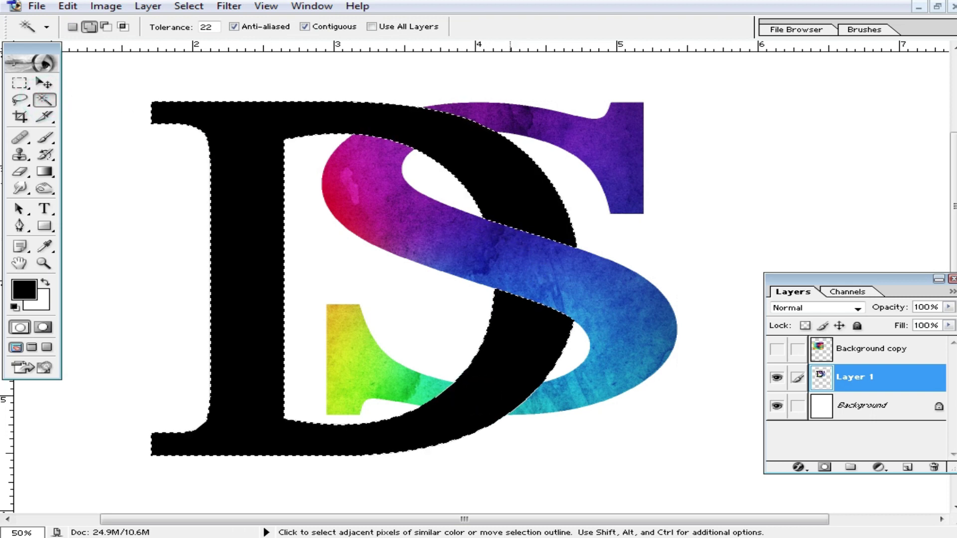
click(776, 349)
click(869, 349)
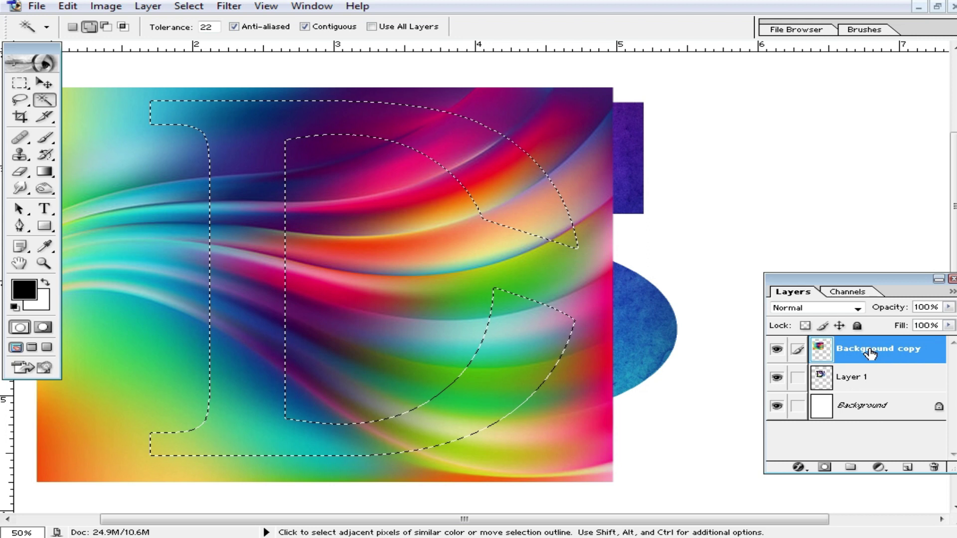
key(Delete)
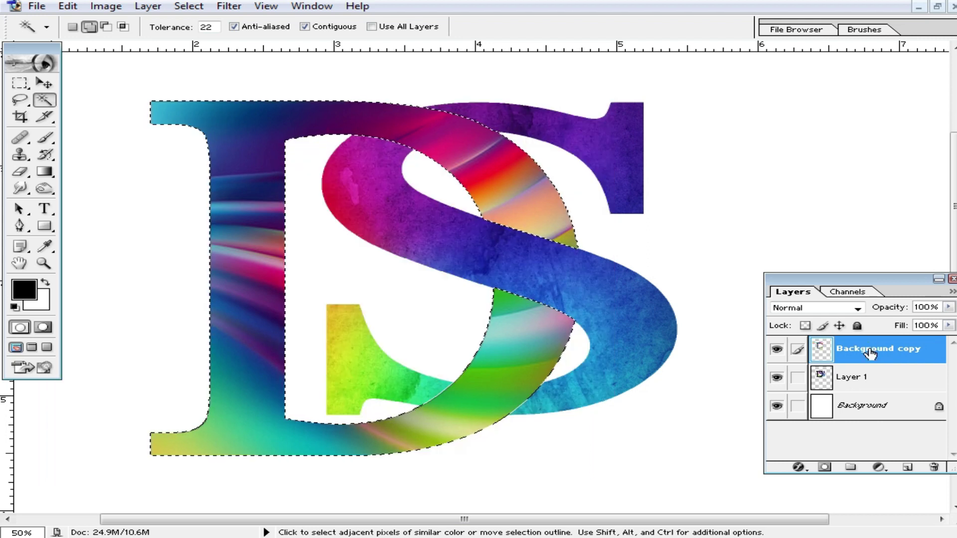
click(20, 83)
click(139, 238)
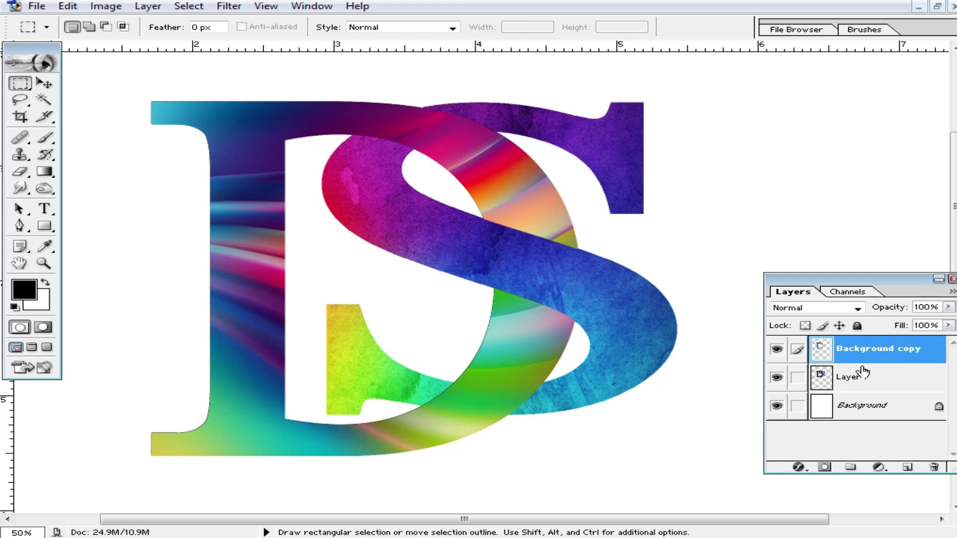
key(ctrl+e)
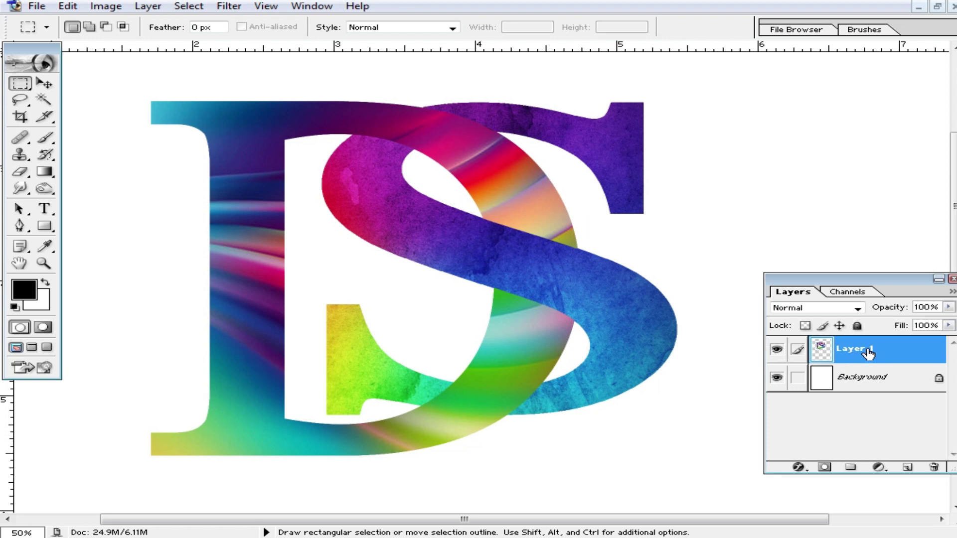
Step: Close the red textured and rainbow gradient images
click(936, 7)
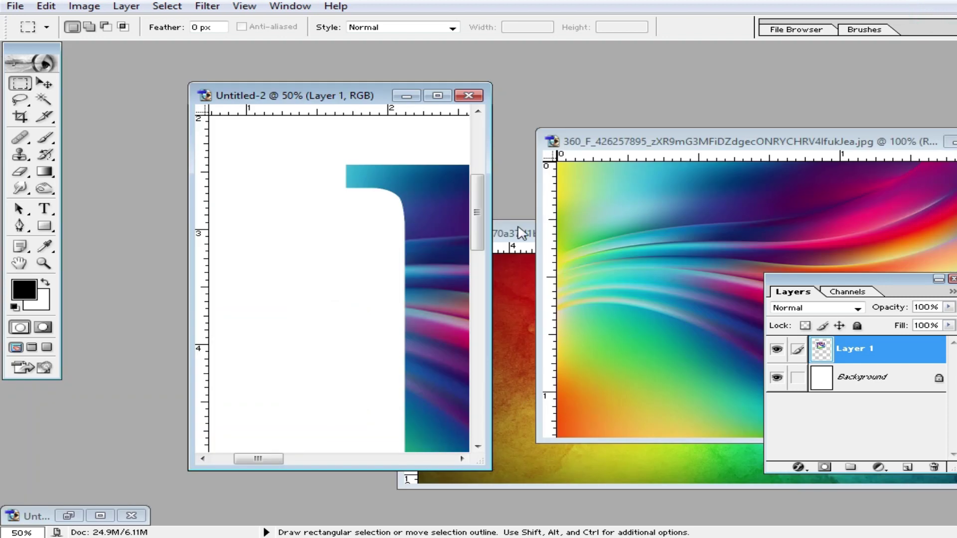
drag(521, 233, 217, 258)
click(726, 250)
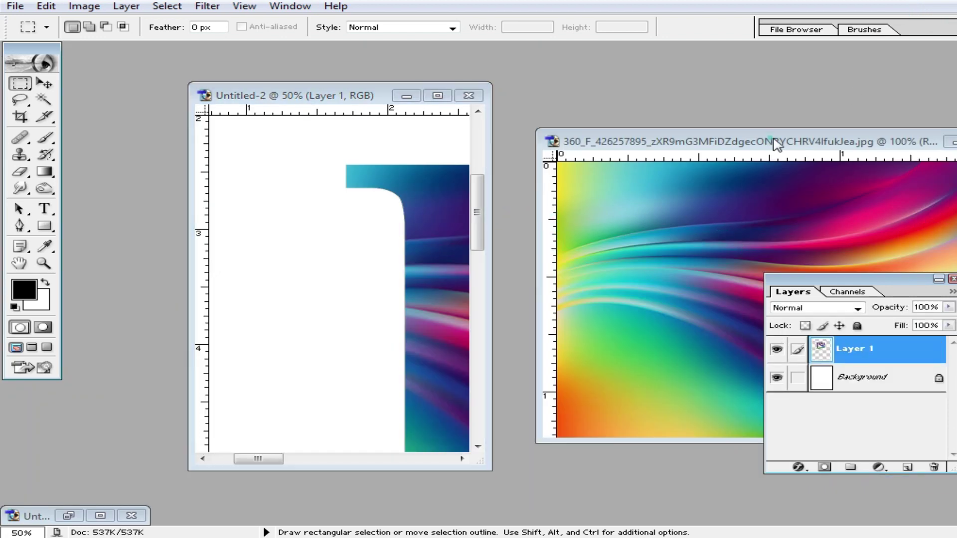
drag(776, 145, 457, 211)
click(717, 209)
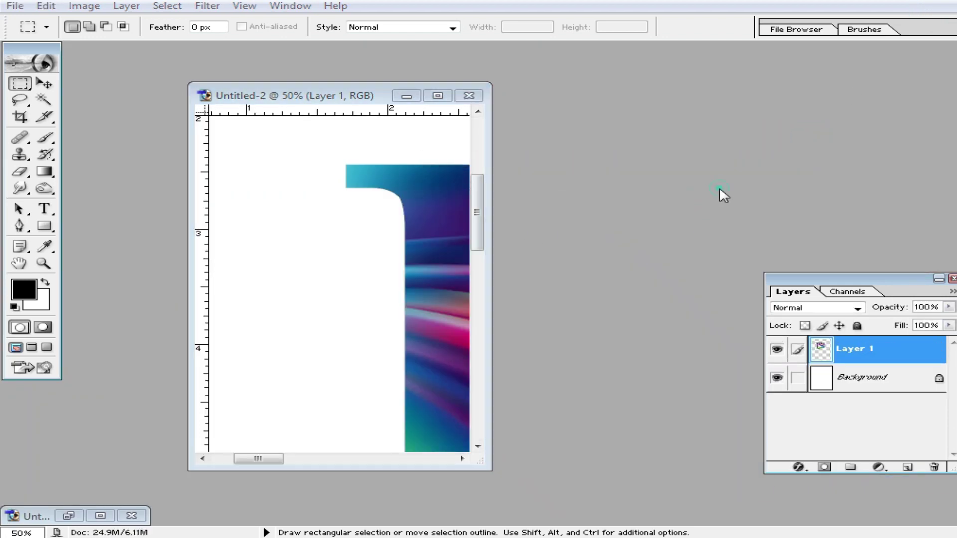
Step: Open the yuiyu teal blurred image
double_click(719, 189)
scroll(764, 256, down, 3)
scroll(769, 271, down, 3)
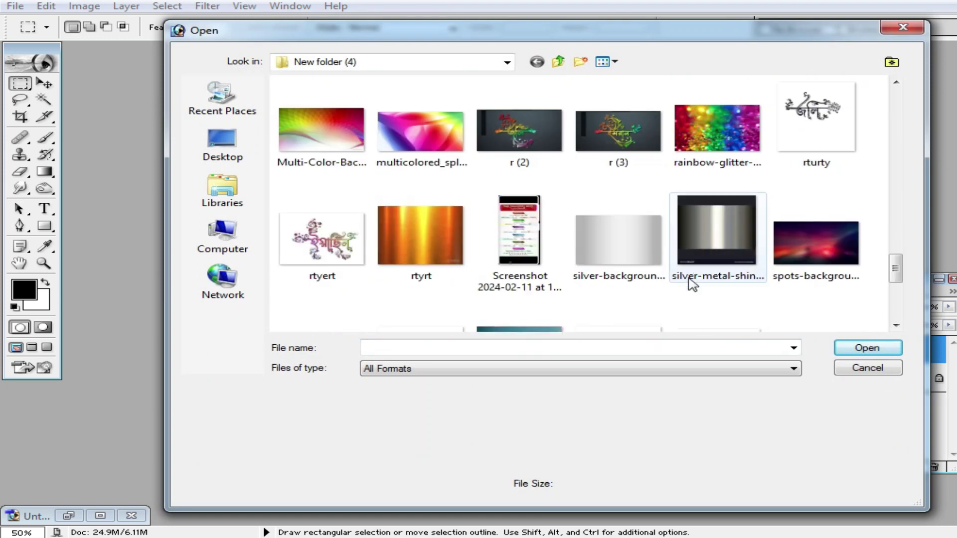
scroll(693, 239, down, 3)
scroll(643, 259, down, 2)
double_click(820, 181)
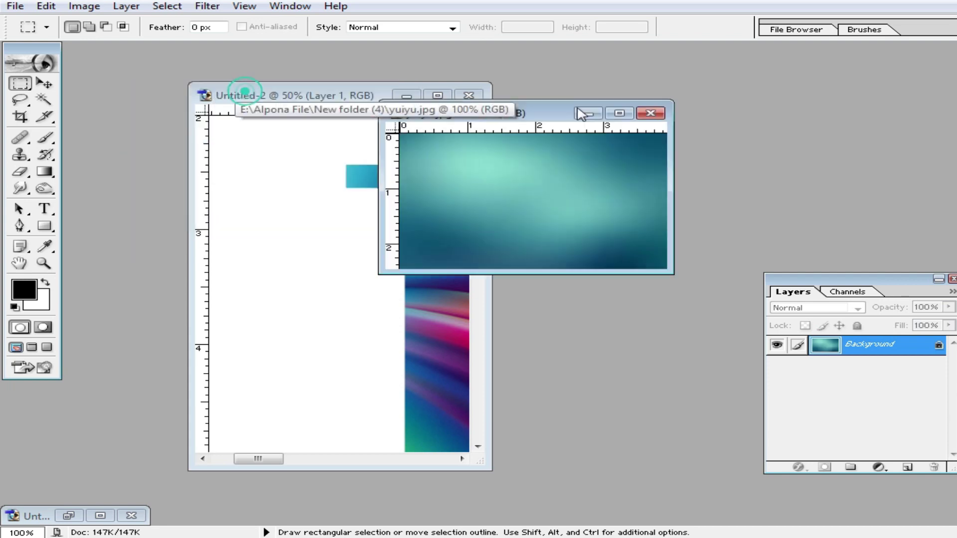
Step: Drag the teal image into the DS document and scale it up with Ctrl+T
drag(239, 98, 662, 109)
click(44, 83)
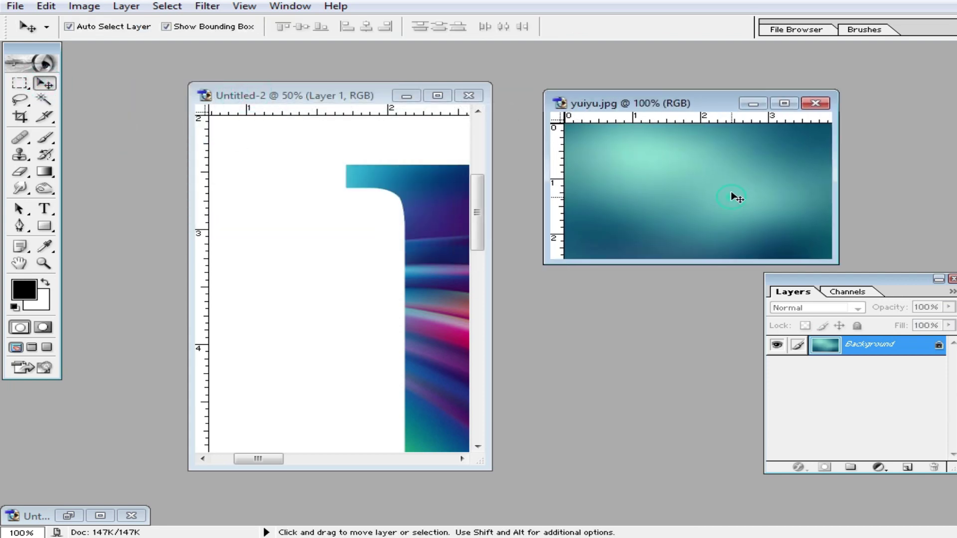
drag(732, 196, 298, 246)
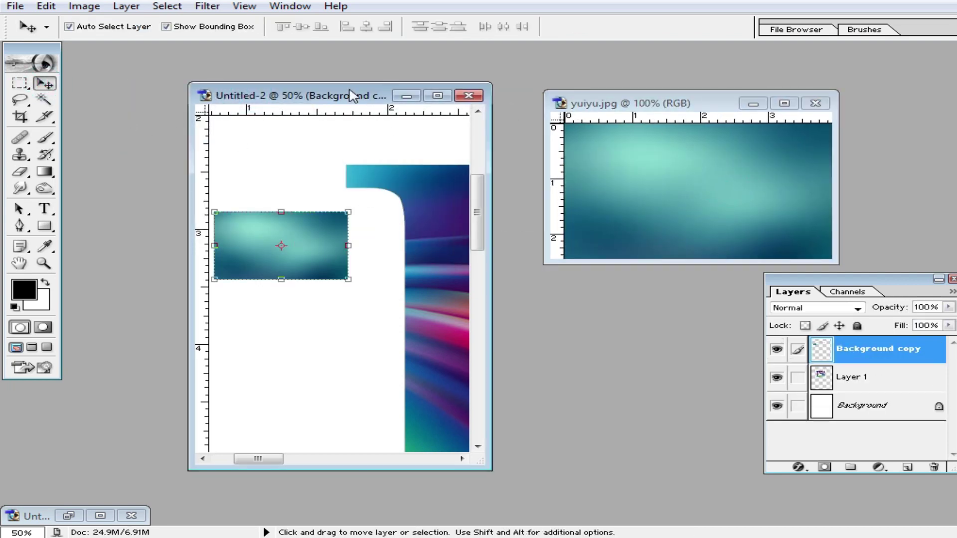
double_click(351, 95)
key(ctrl+t)
mouse_move(159, 215)
mouse_down()
mouse_move(720, 492)
mouse_move(784, 508)
mouse_up()
Step: Commit the teal layer's scaling and enlarge it further across the canvas top
key(Return)
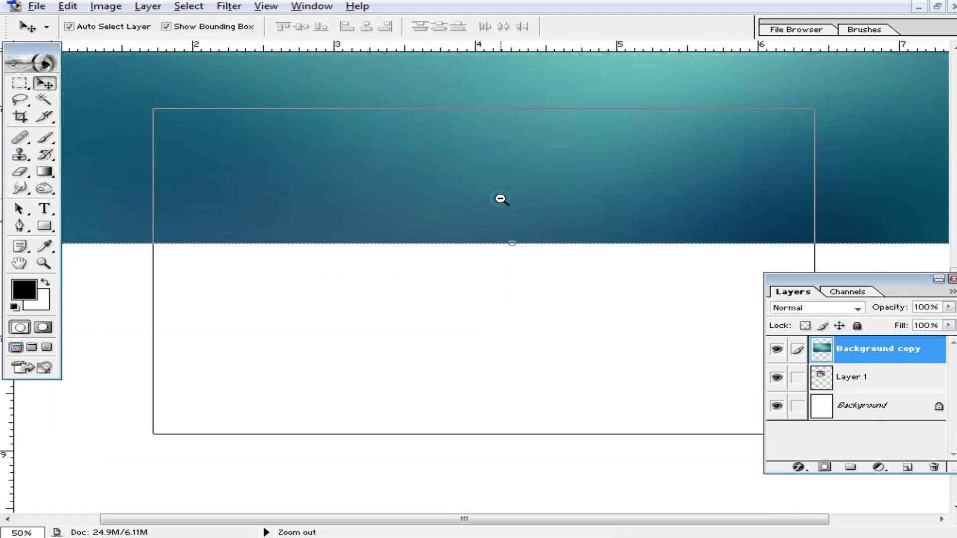
alt+click(501, 199)
drag(542, 218, 496, 178)
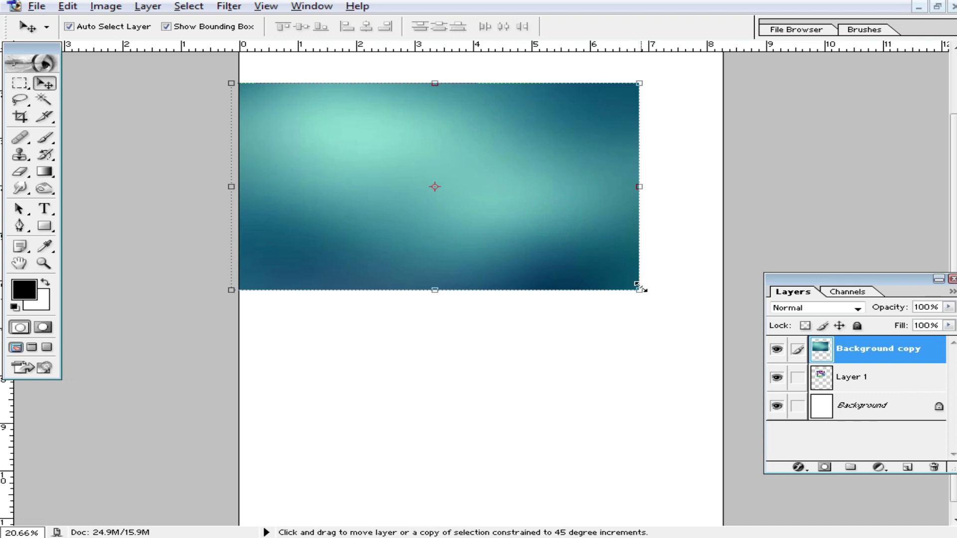
drag(639, 287, 728, 339)
double_click(572, 217)
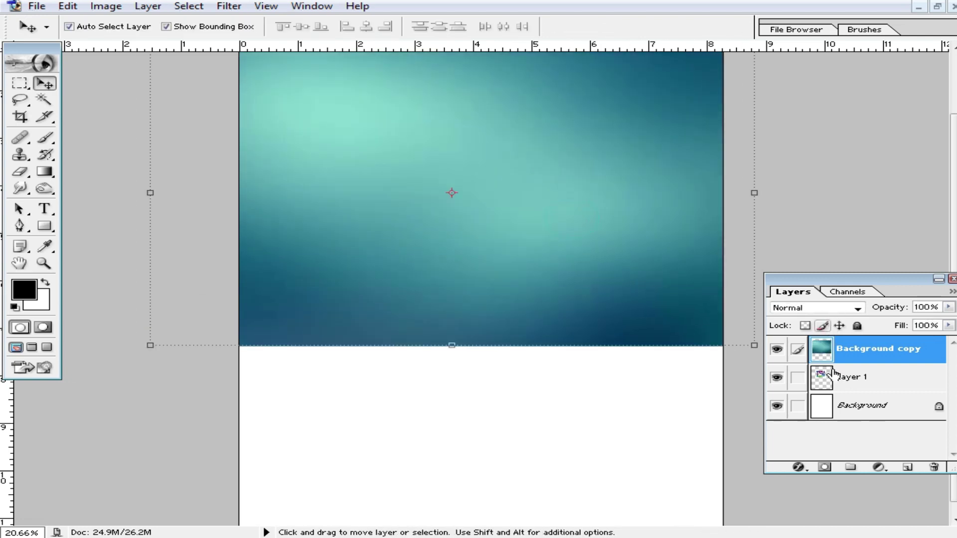
Step: Move the DS letters layer above the teal layer and shift the letters right and down
click(850, 382)
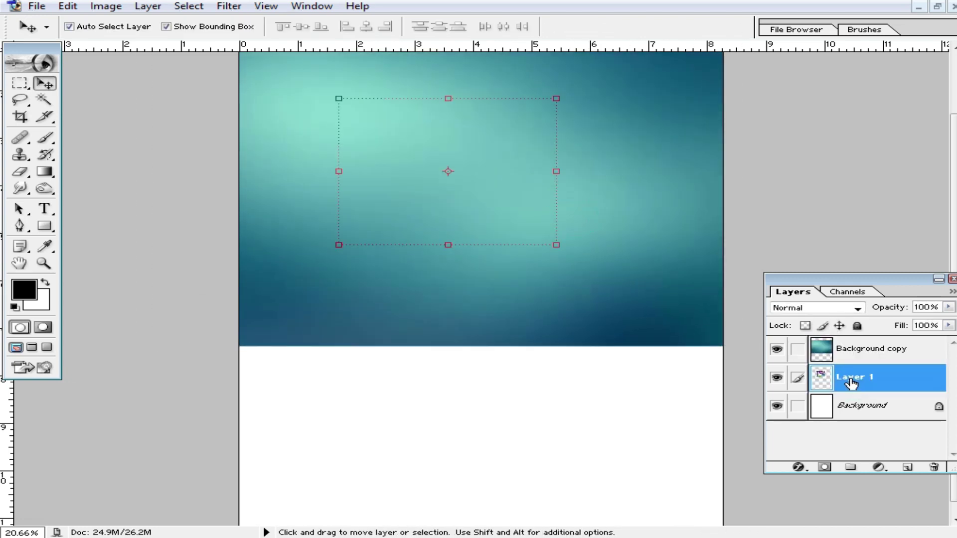
drag(850, 382, 853, 346)
drag(855, 342, 856, 346)
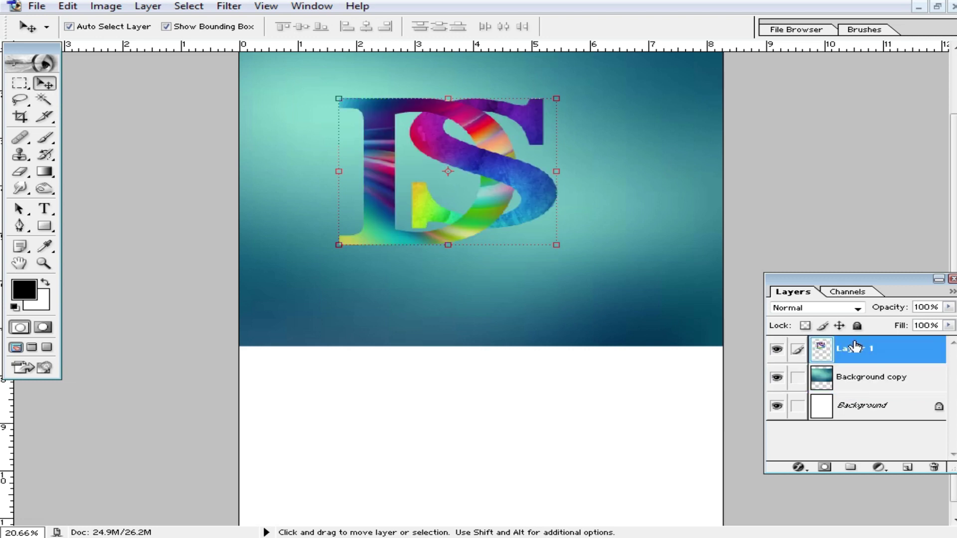
click(482, 199)
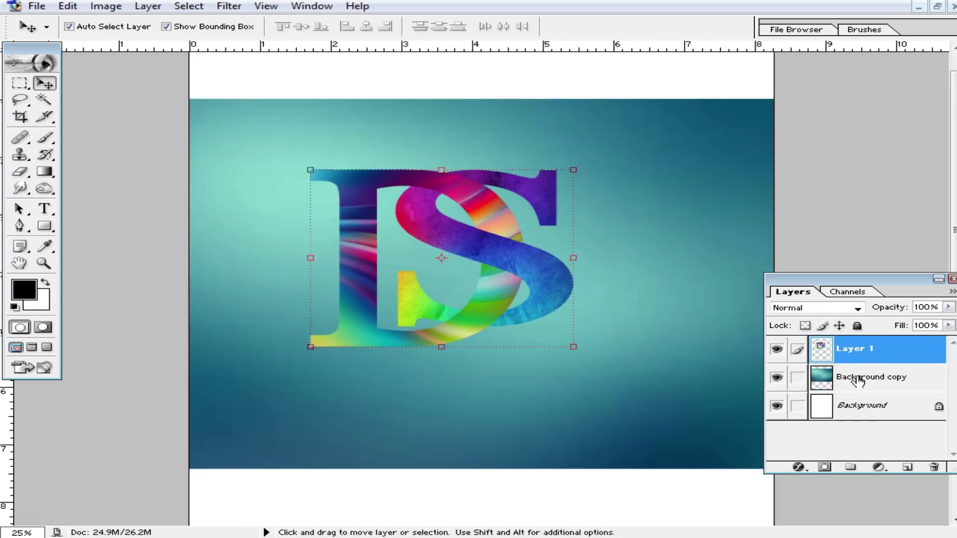
mouse_move(526, 271)
mouse_down()
mouse_move(571, 307)
mouse_move(544, 273)
mouse_up()
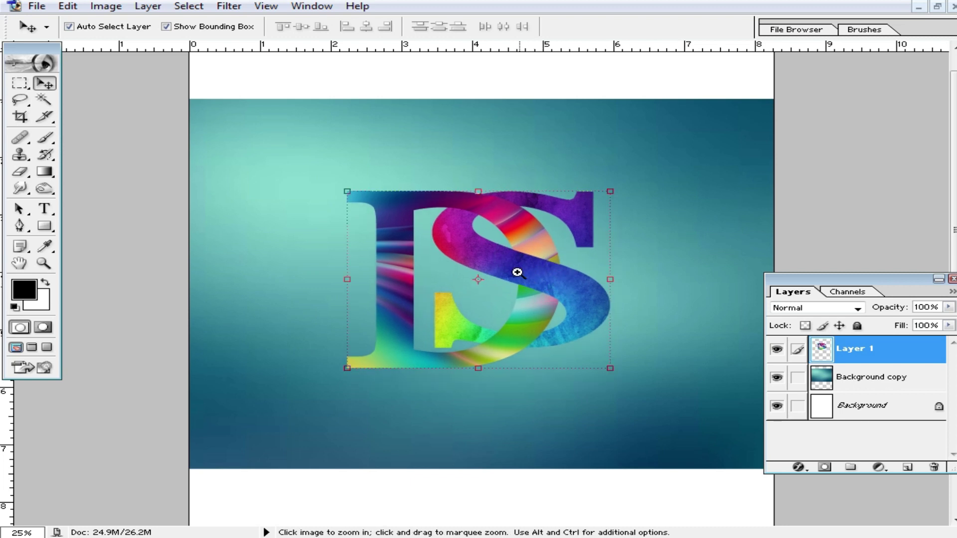
ctrl+click(518, 272)
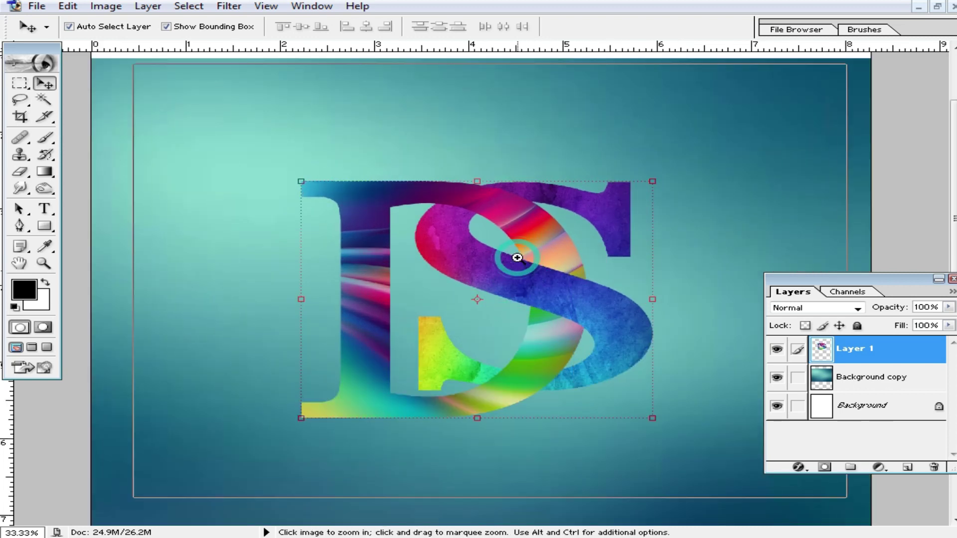
ctrl+click(517, 253)
scroll(590, 342, down, 3)
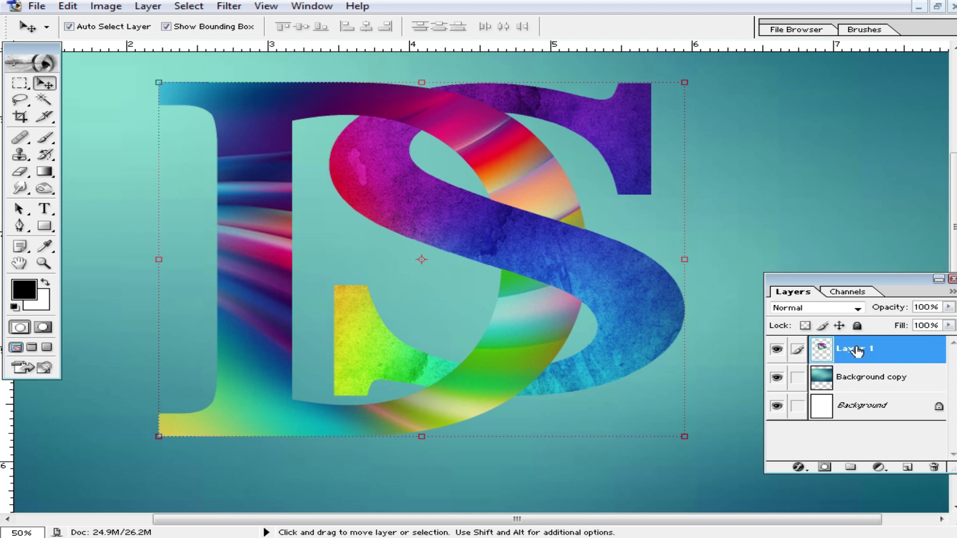
Step: Enable Bevel and Emboss with Contour in the DS letter layer's Blending Options
right_click(857, 348)
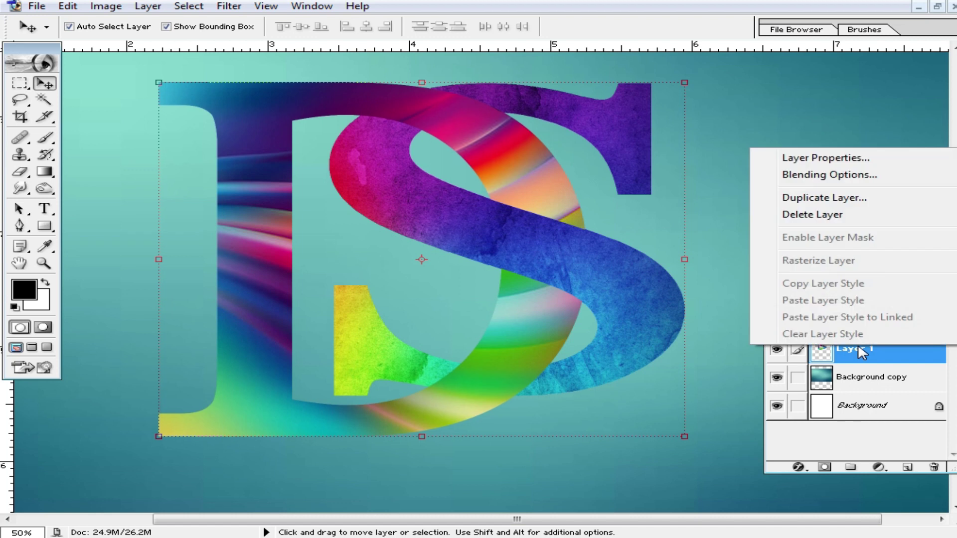
click(809, 174)
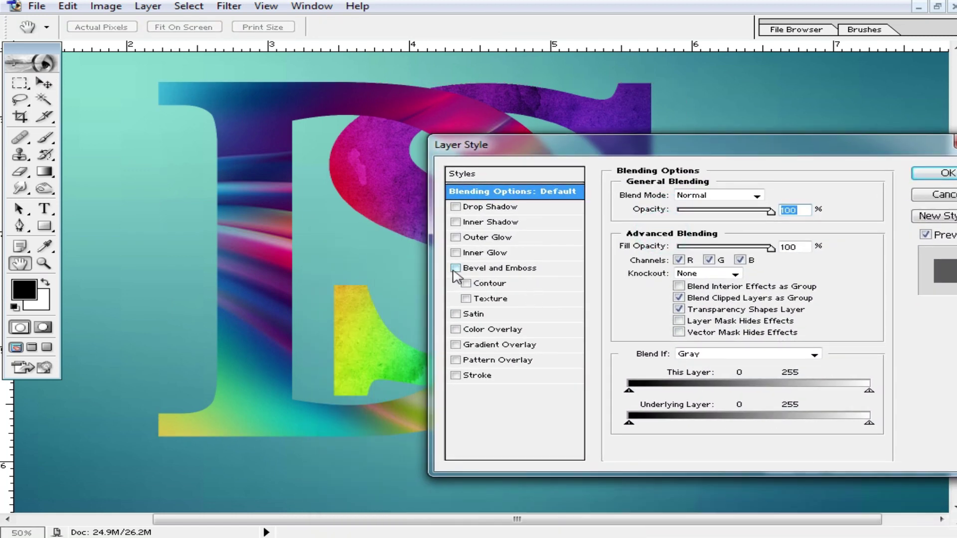
click(455, 268)
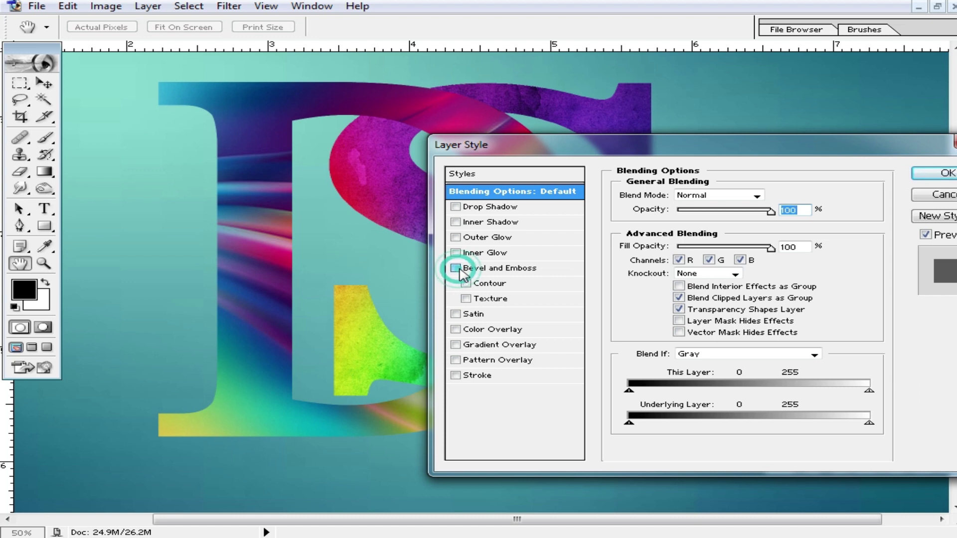
drag(725, 154, 848, 154)
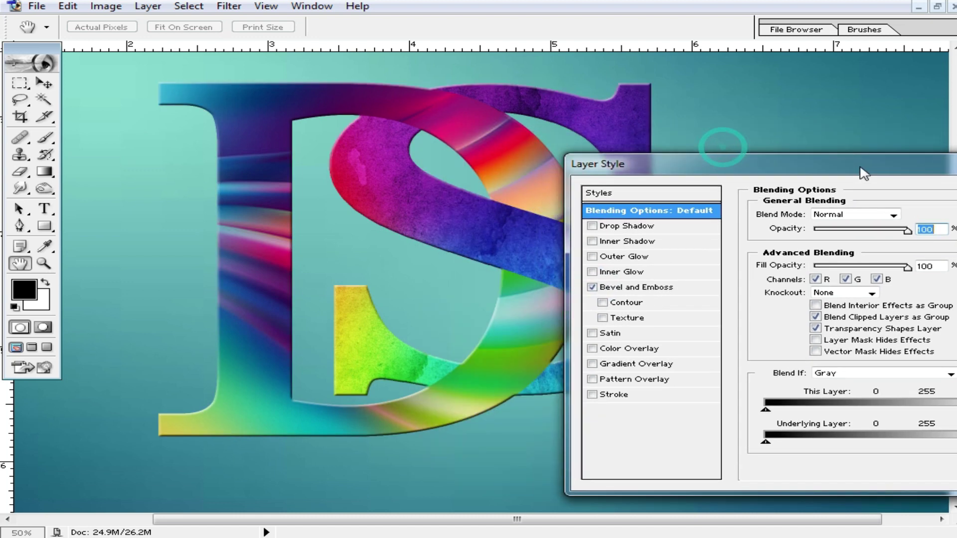
click(579, 268)
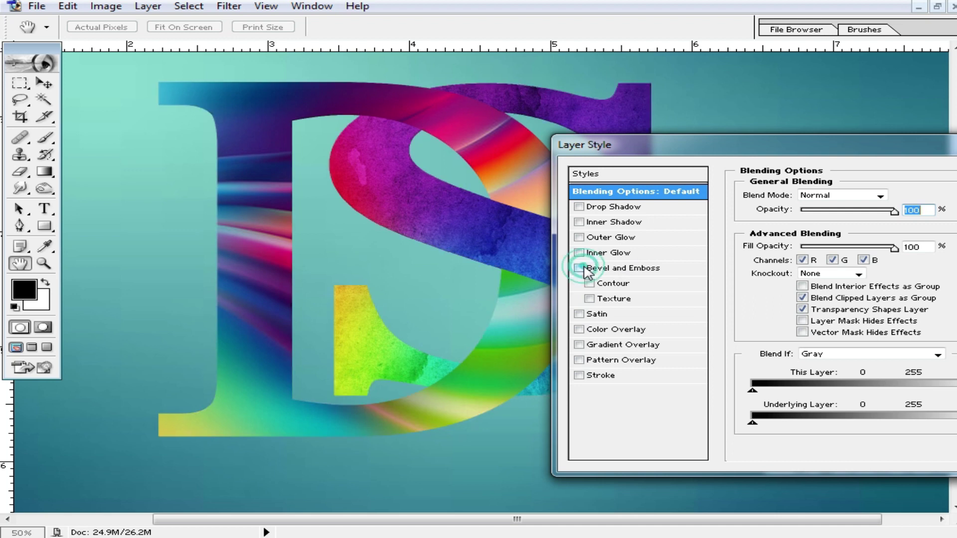
click(579, 269)
click(400, 330)
mouse_move(406, 336)
mouse_down()
mouse_move(478, 348)
mouse_move(301, 367)
mouse_up()
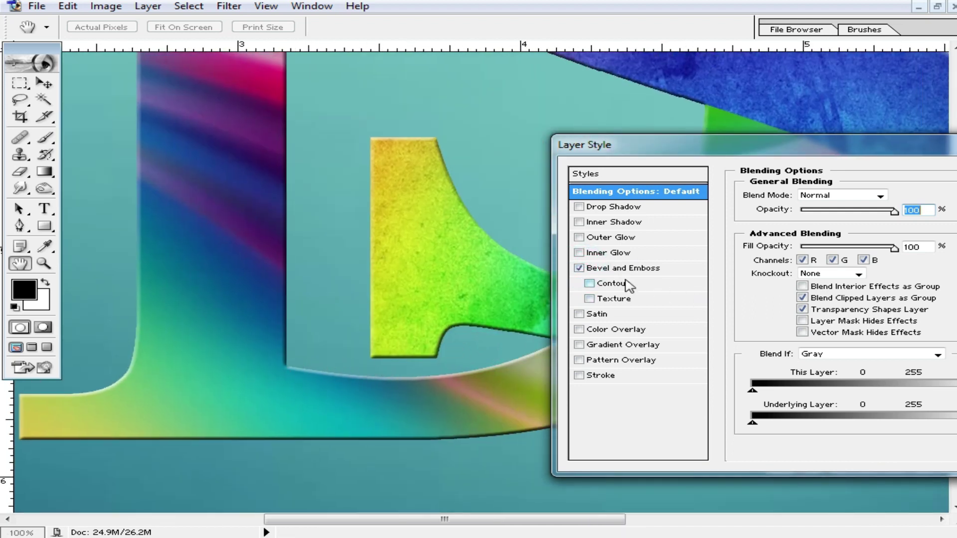
click(590, 284)
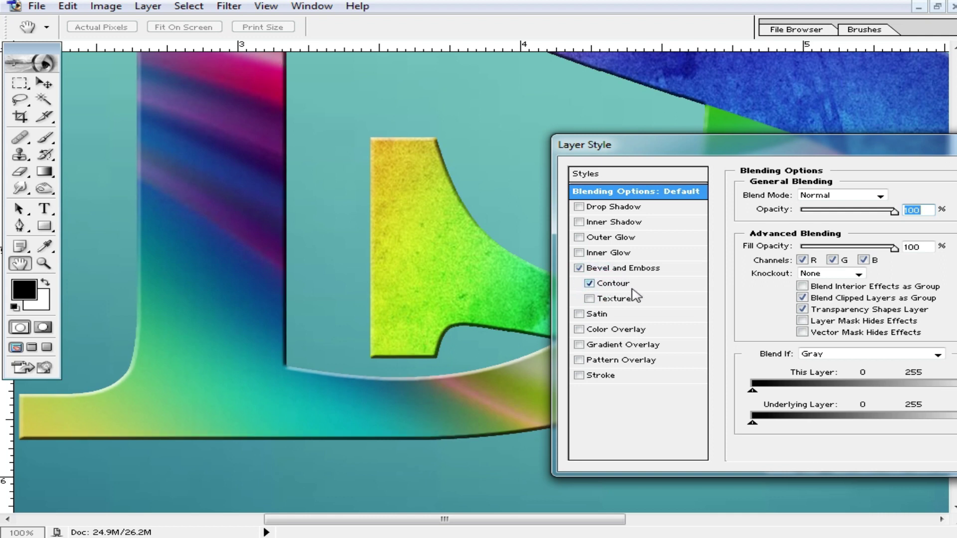
Step: Set the bevel Depth to 501%, Size to 10 px and Soften to 15 px
click(648, 273)
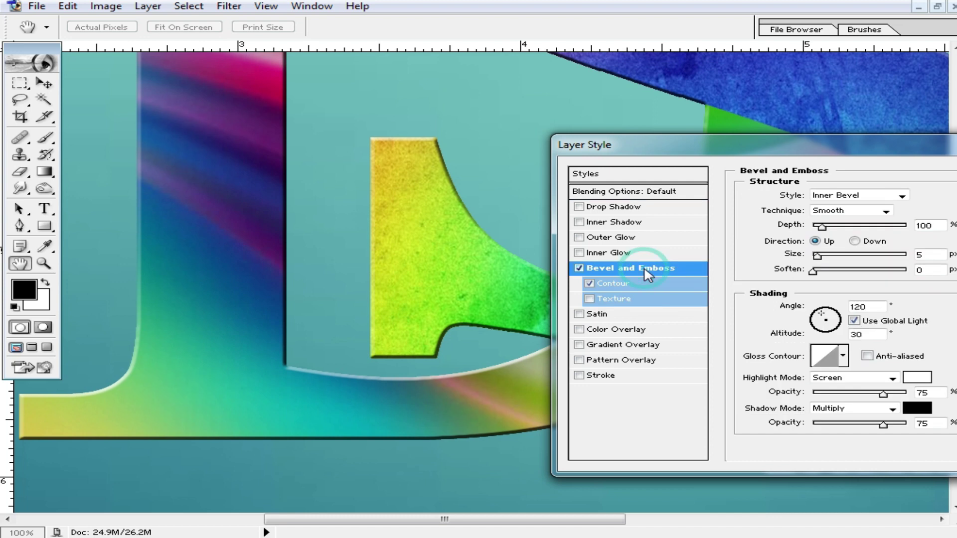
drag(825, 149, 680, 189)
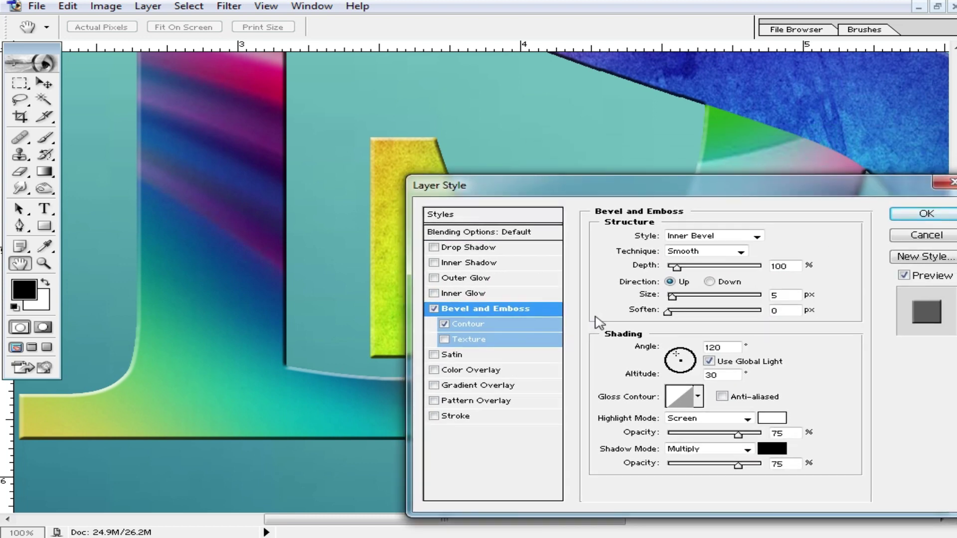
drag(677, 267, 735, 267)
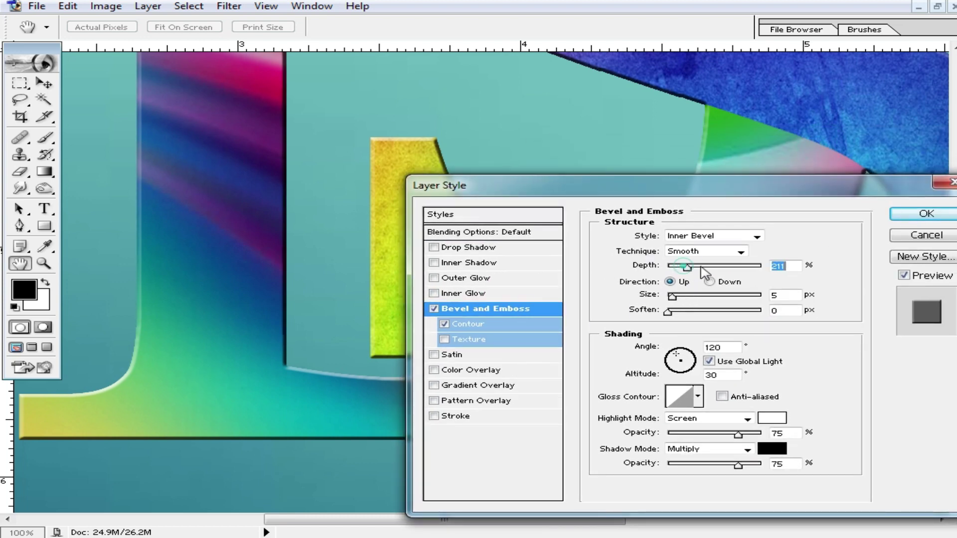
drag(672, 296, 740, 297)
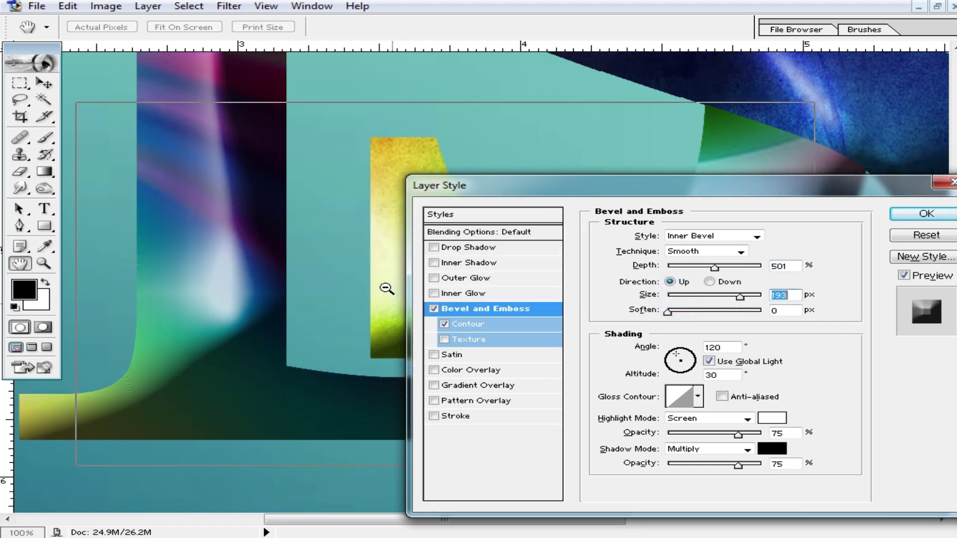
alt+click(386, 284)
drag(483, 134, 326, 256)
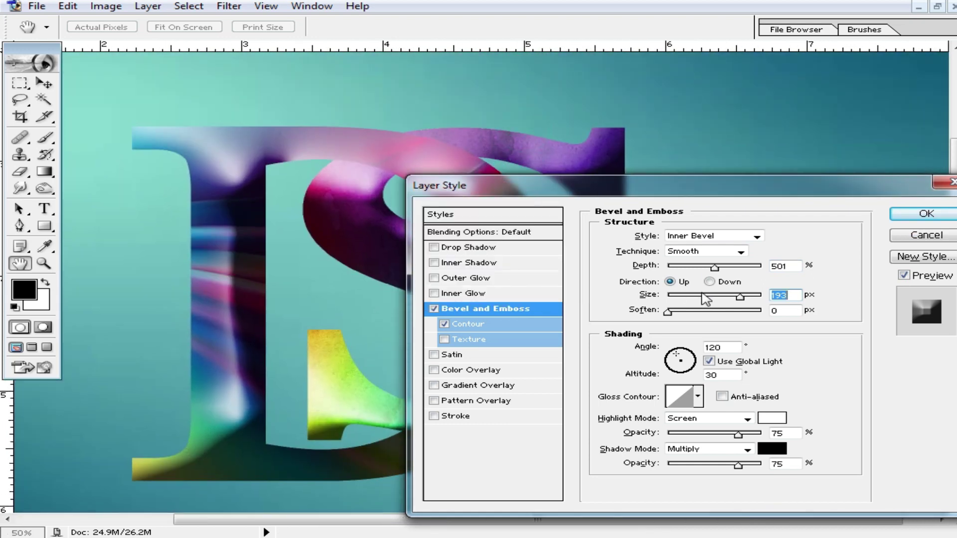
mouse_move(739, 297)
mouse_down()
mouse_move(672, 297)
mouse_move(769, 315)
mouse_up()
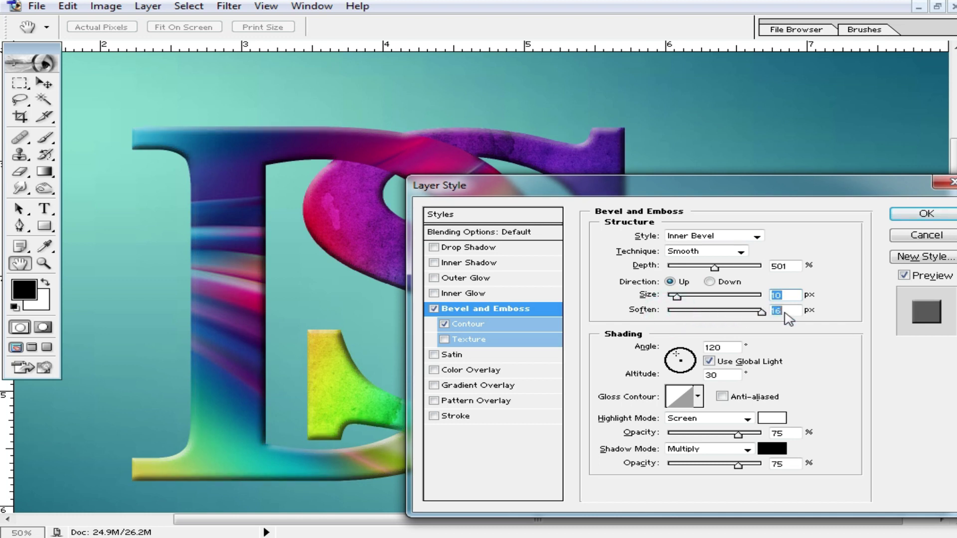
key(Down)
key(Down)
key(Down)
key(Up)
key(Up)
key(Up)
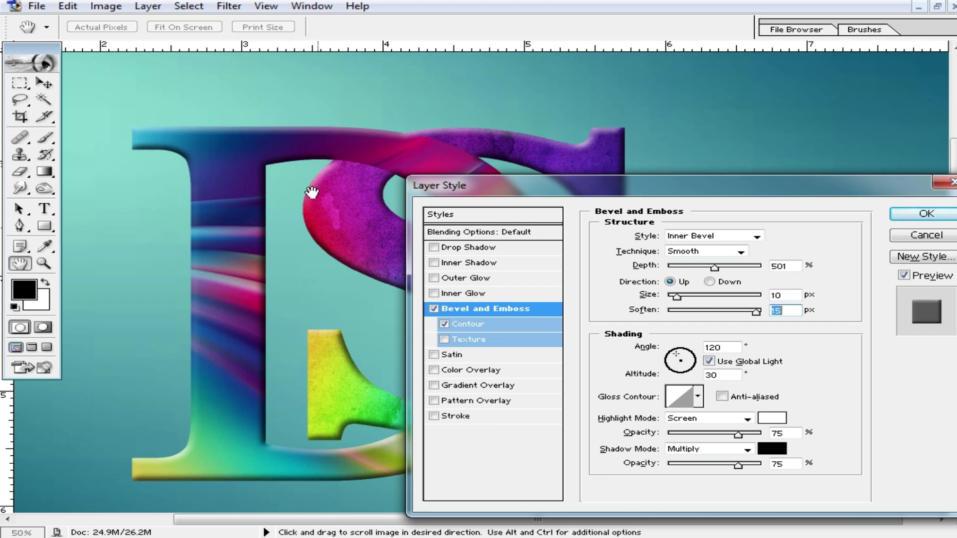
mouse_move(682, 189)
mouse_down()
mouse_move(530, 412)
mouse_move(673, 179)
mouse_move(683, 187)
mouse_up()
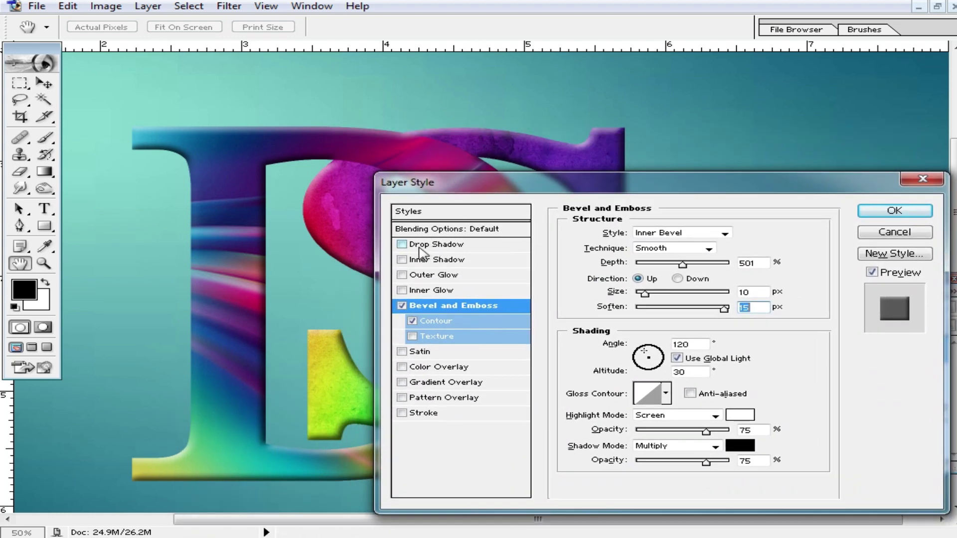
Step: Add a drop shadow to the letters and turn off the Stroke outline
click(403, 245)
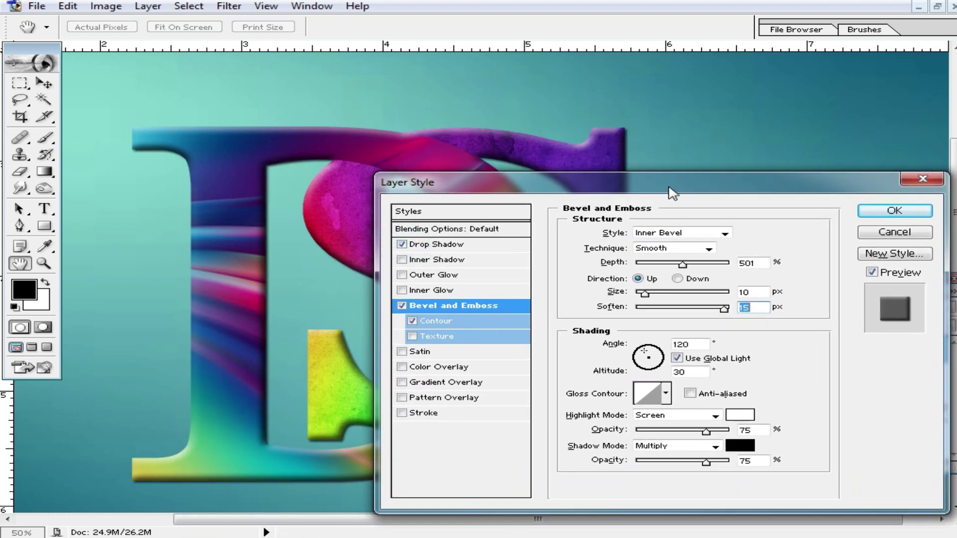
drag(673, 192, 599, 219)
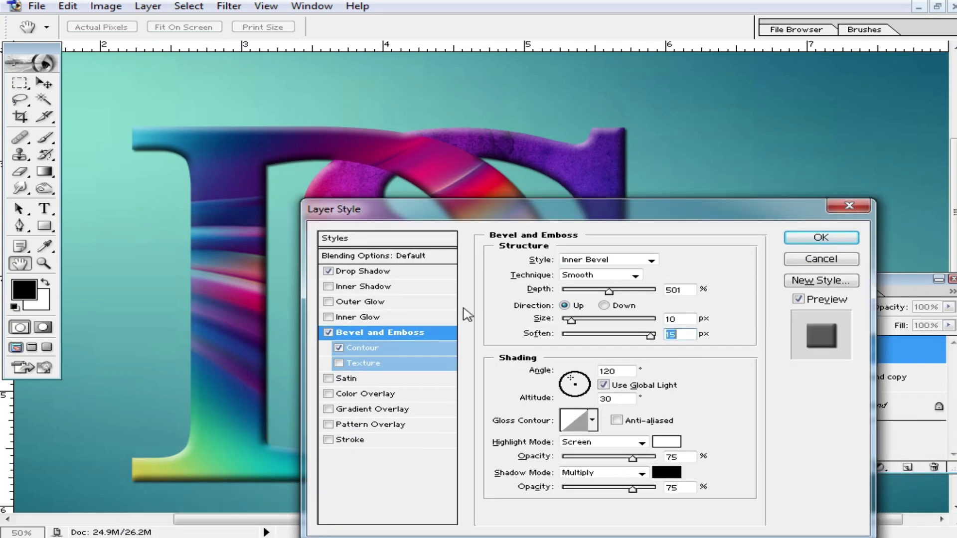
click(813, 240)
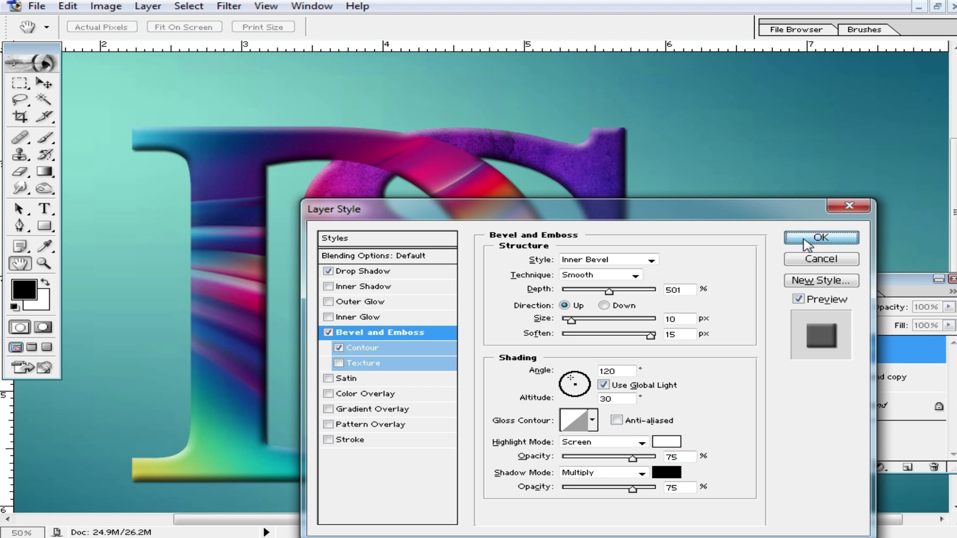
click(330, 440)
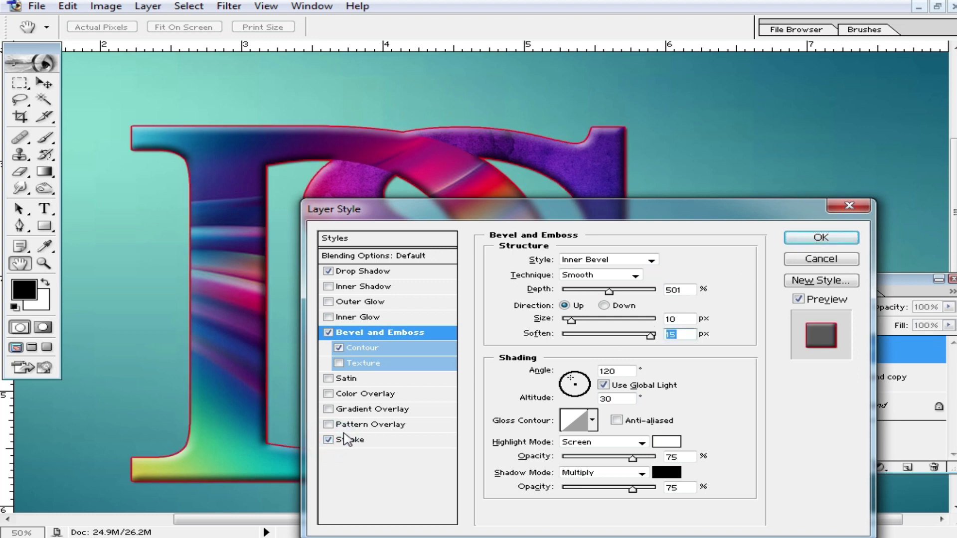
click(328, 440)
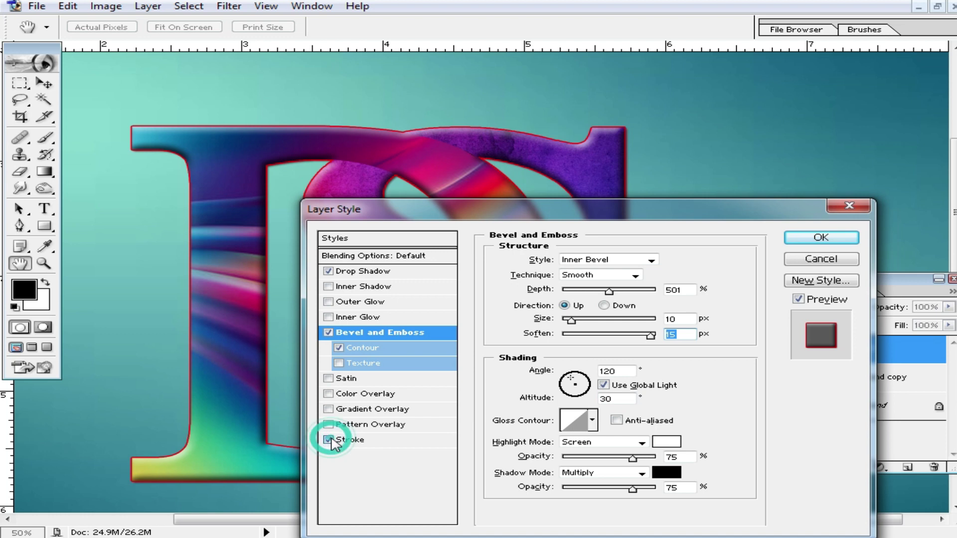
click(855, 243)
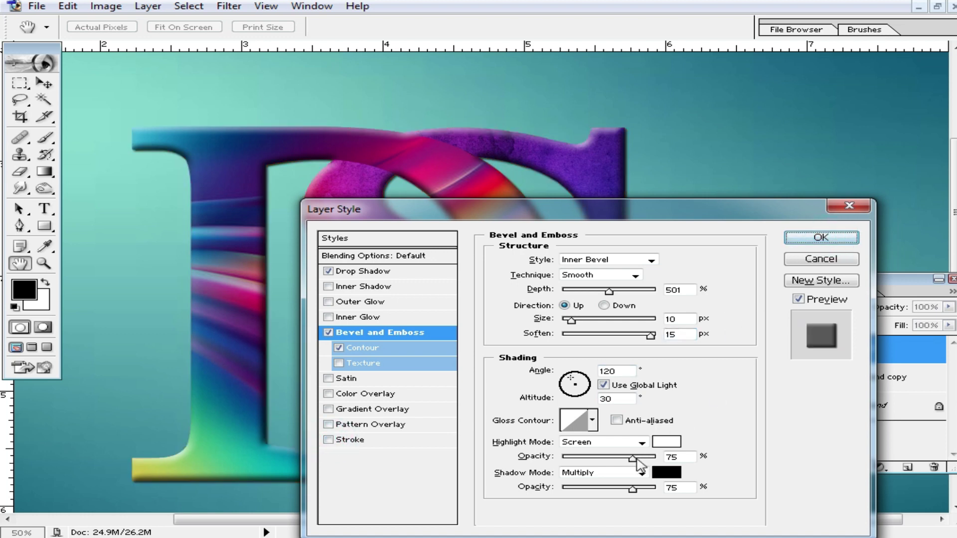
Step: Set bevel Highlight and Shadow Opacity to 100% and confirm the layer style
drag(632, 457, 657, 456)
drag(632, 489, 657, 488)
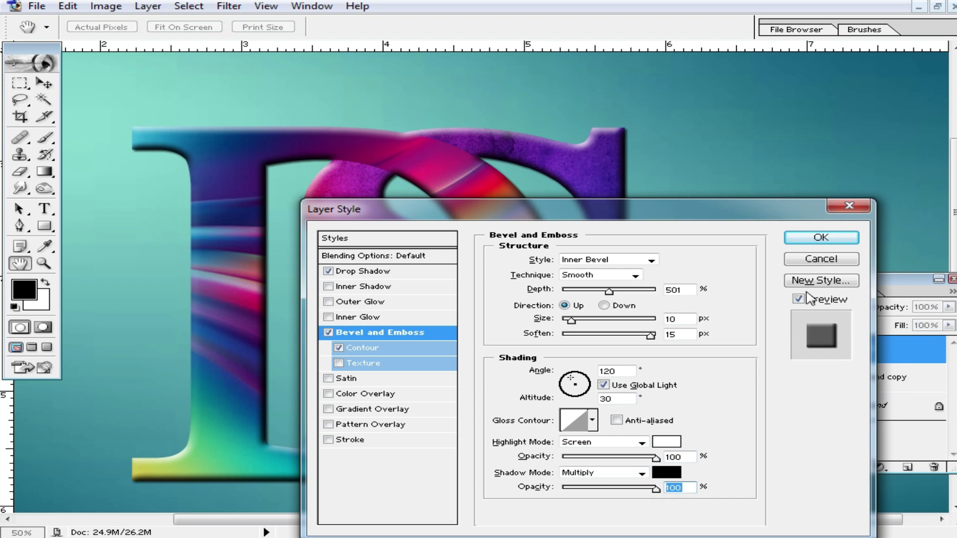
drag(821, 237, 842, 224)
click(655, 488)
click(655, 457)
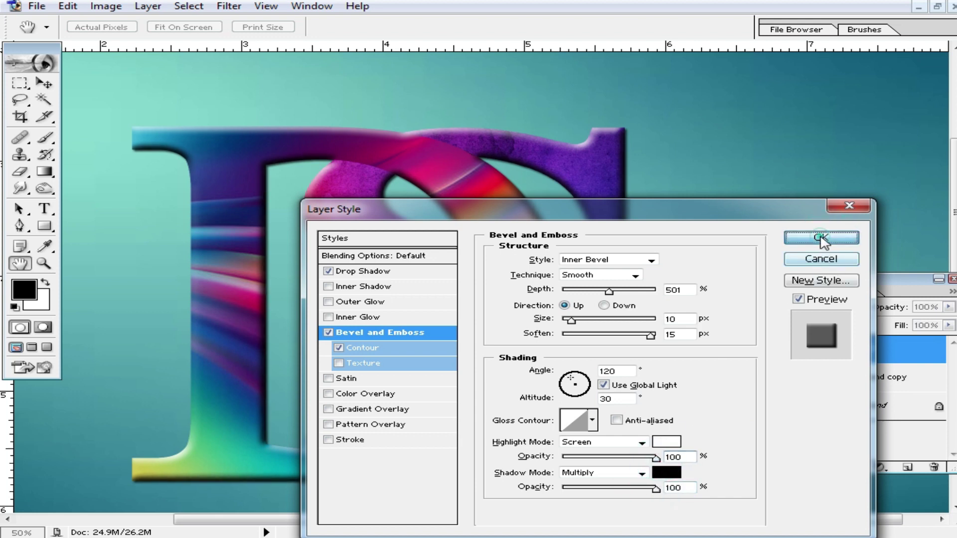
click(821, 238)
key(v)
key(ctrl+minus)
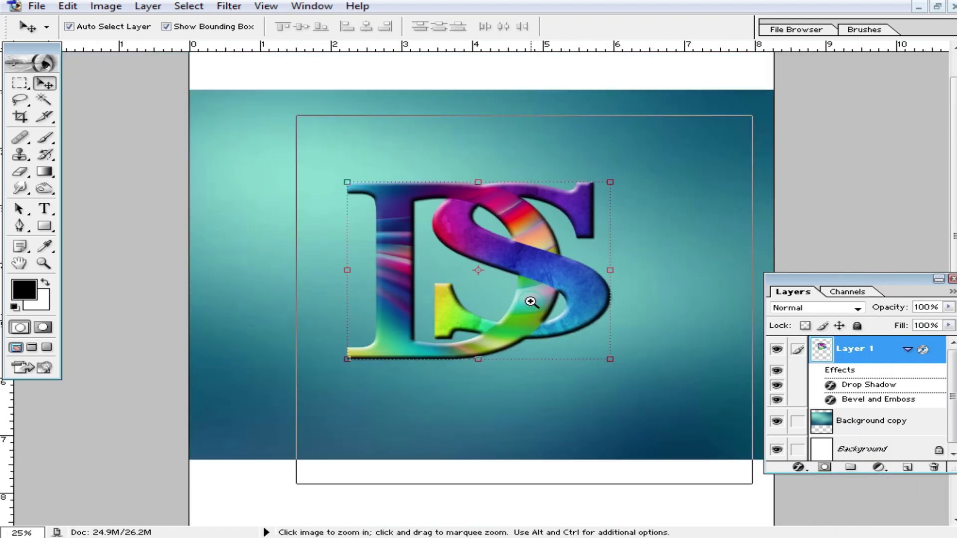
Step: Nudge the DS monogram on Layer 1 slightly right and down
click(530, 301)
click(523, 284)
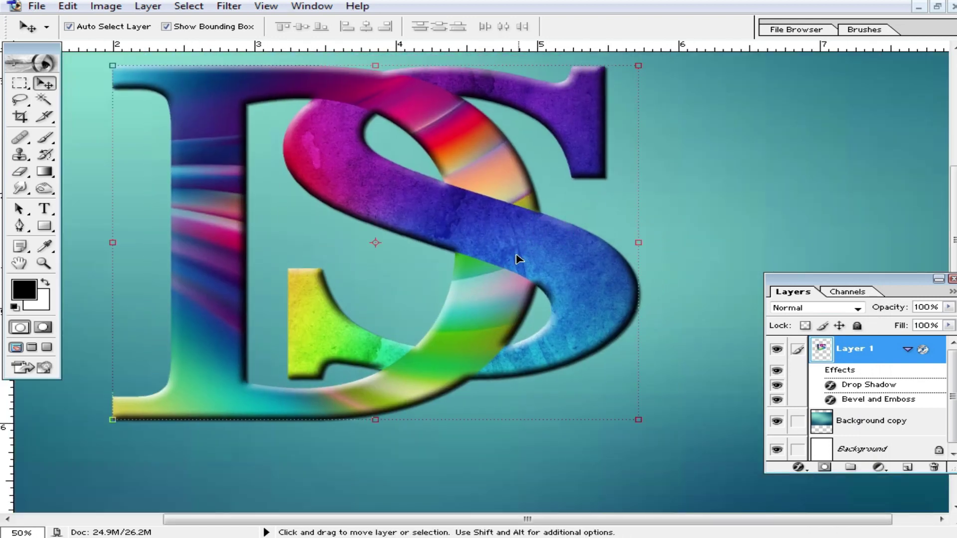
drag(516, 259, 549, 271)
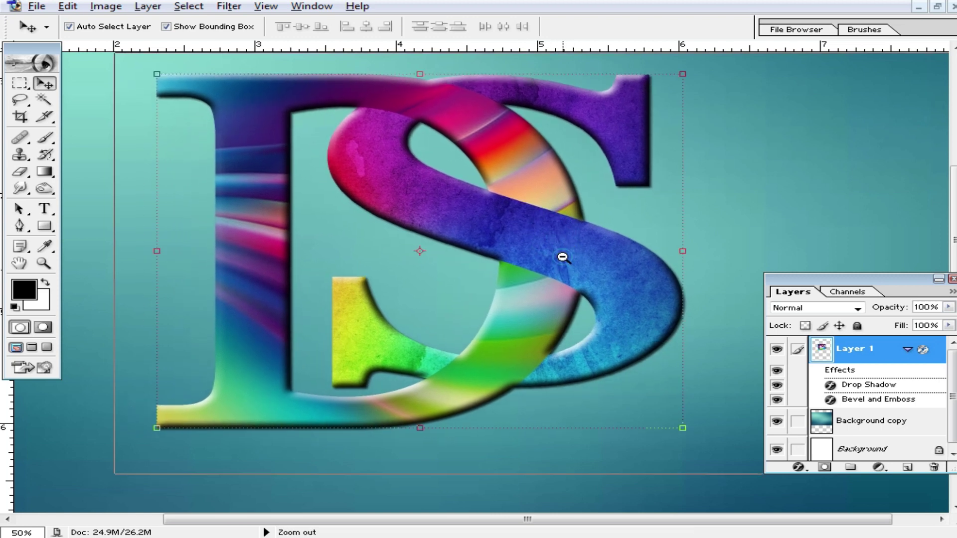
key(ctrl+minus)
ctrl+click(568, 302)
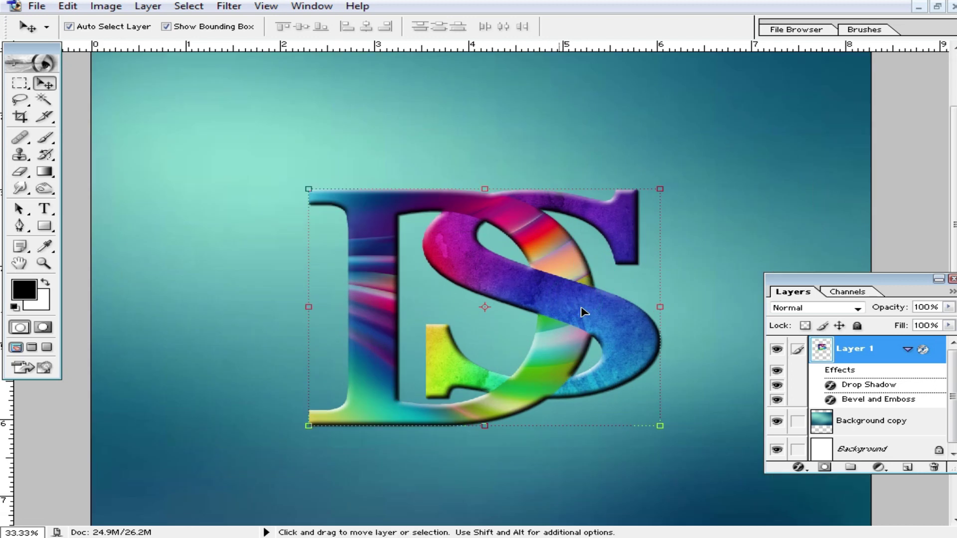
ctrl+click(568, 304)
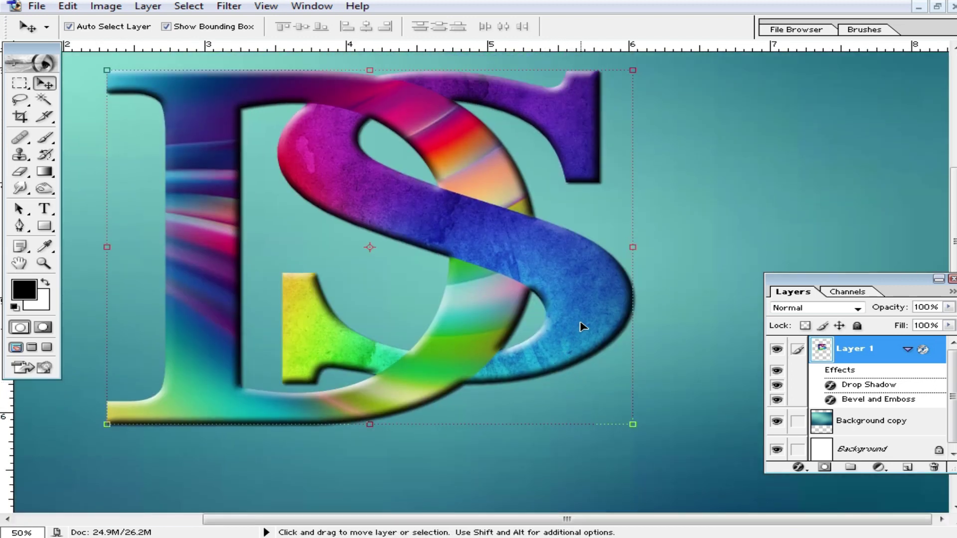
Step: Open Hue/Saturation for the letters, move the dialog aside, and drag Hue toward −87
key(ctrl+u)
drag(342, 118, 698, 150)
mouse_move(620, 206)
mouse_down()
mouse_move(661, 205)
mouse_move(528, 219)
mouse_move(719, 212)
mouse_move(563, 216)
mouse_up()
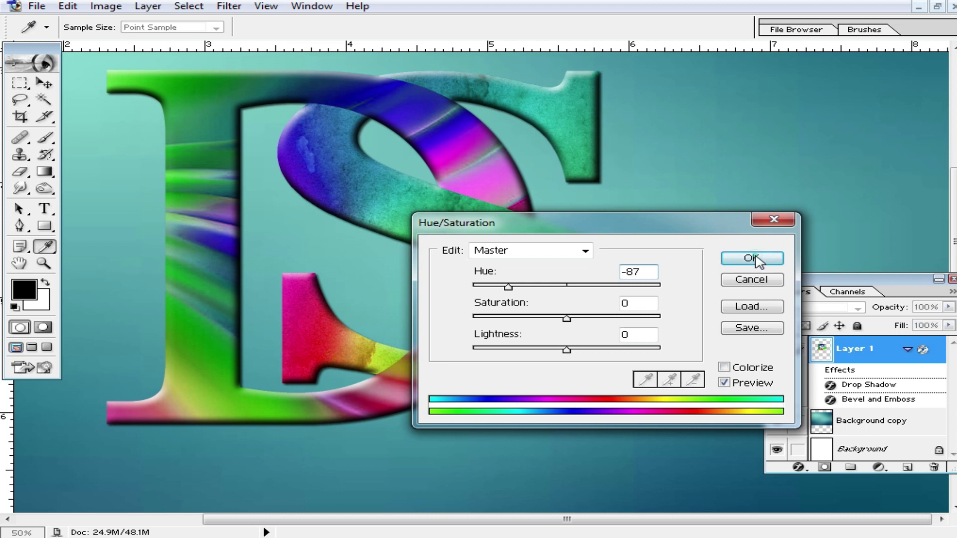
Step: Apply the −87 hue shift, raise the monogram slightly, and select the Background copy layer
click(758, 259)
ctrl+alt+click(489, 284)
ctrl+alt+click(489, 286)
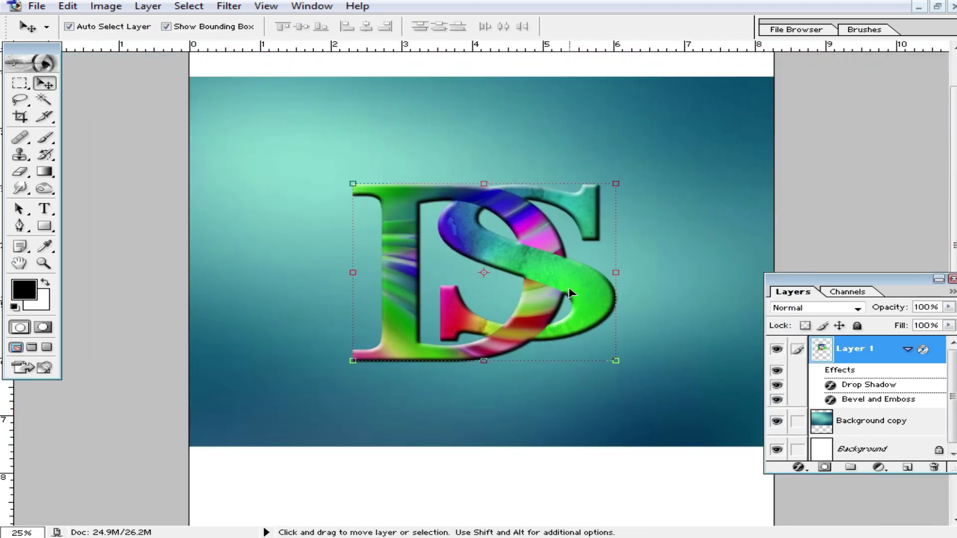
drag(542, 262, 540, 252)
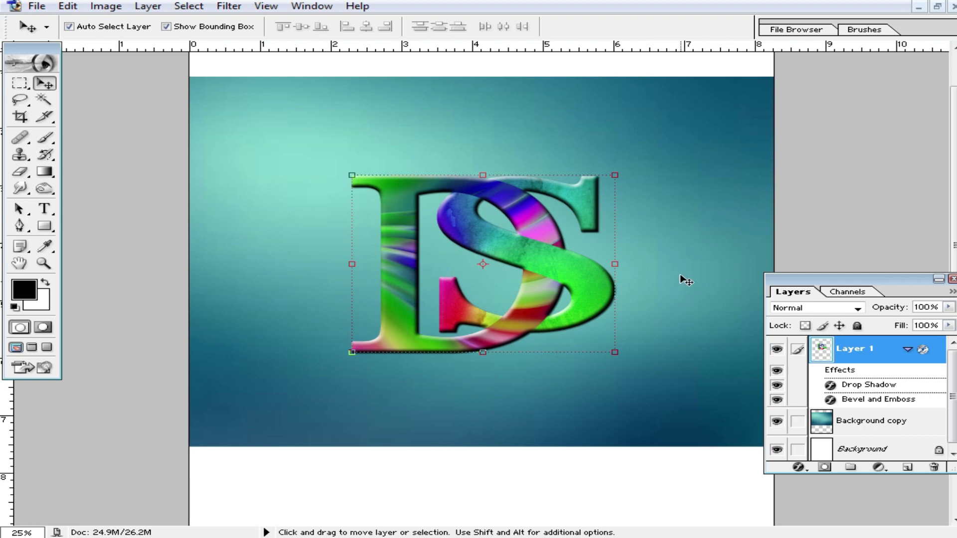
click(886, 428)
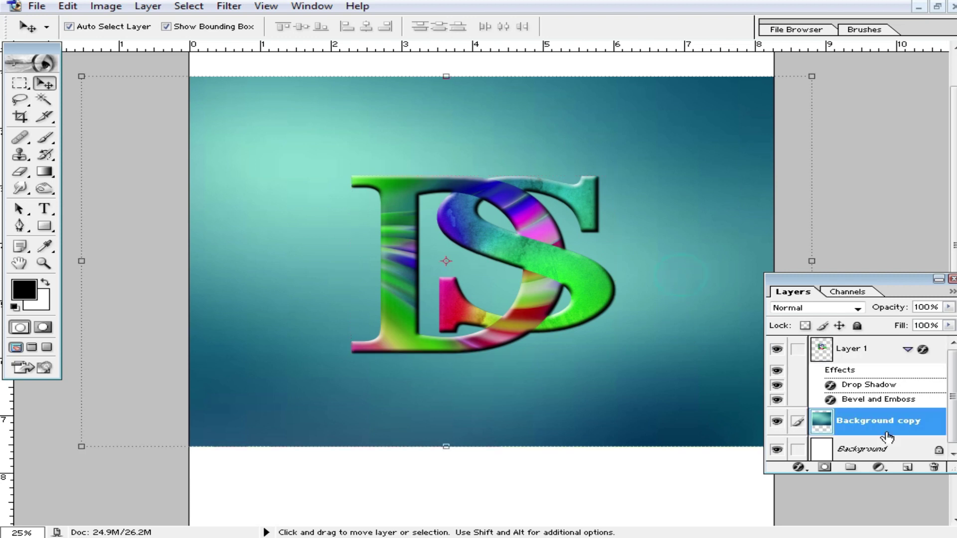
Step: Drag an Elliptical Marquee circle around the DS letters and right-click the selection
click(20, 83)
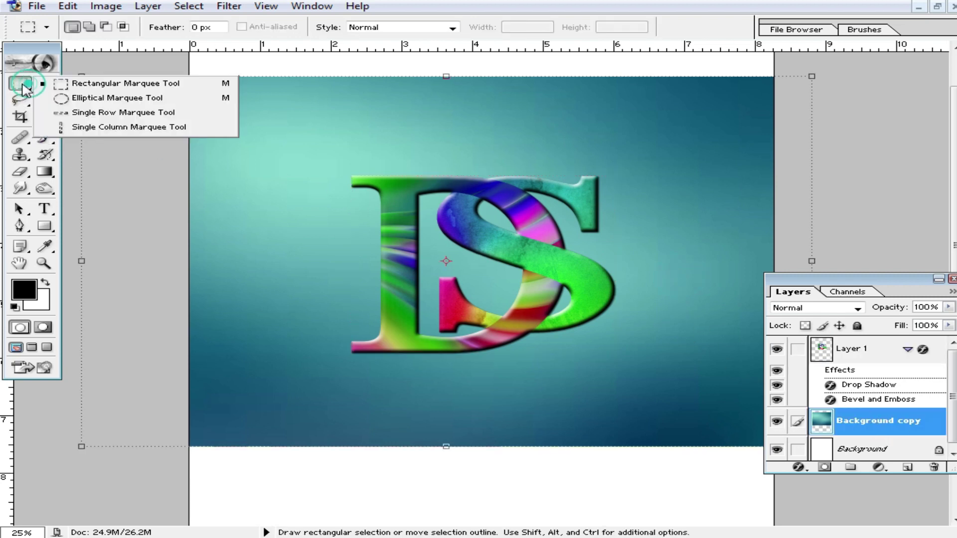
click(80, 100)
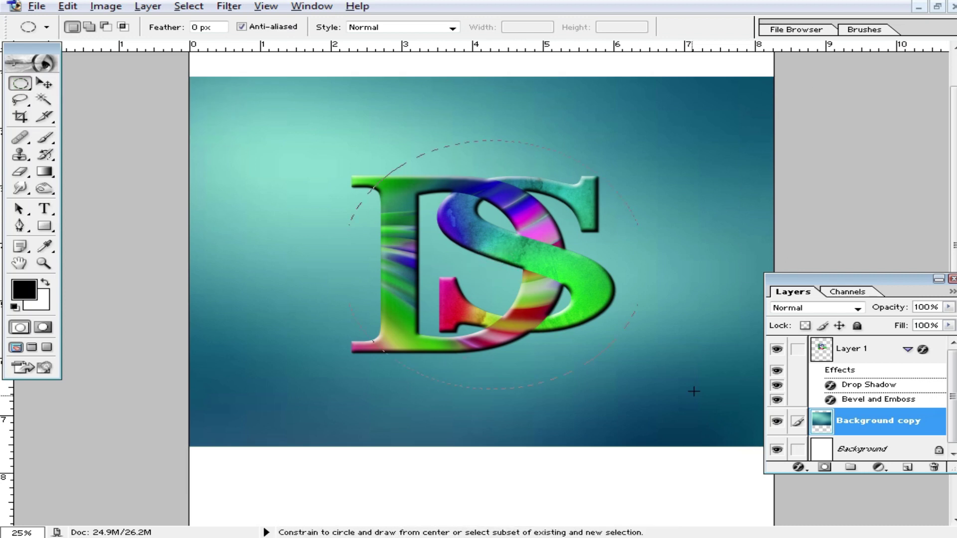
drag(742, 419, 668, 418)
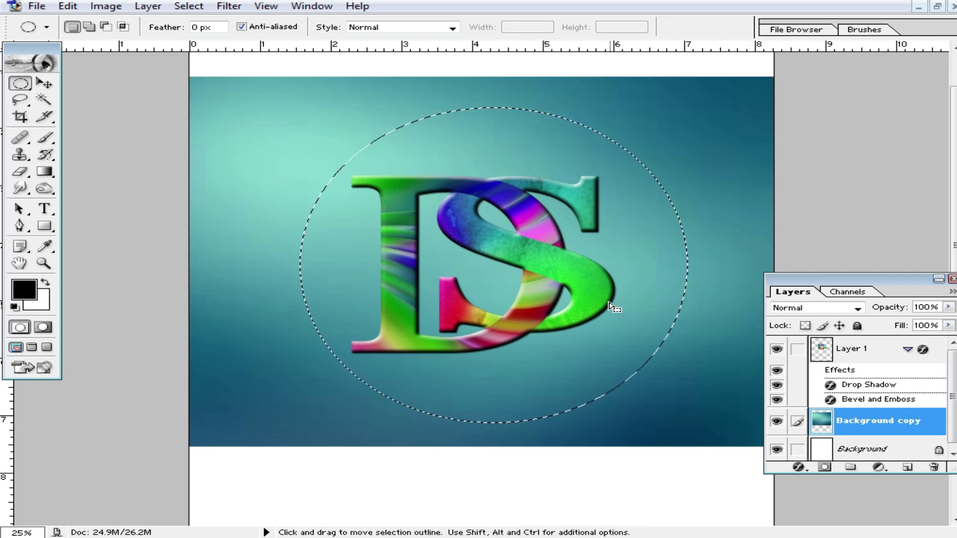
right_click(633, 276)
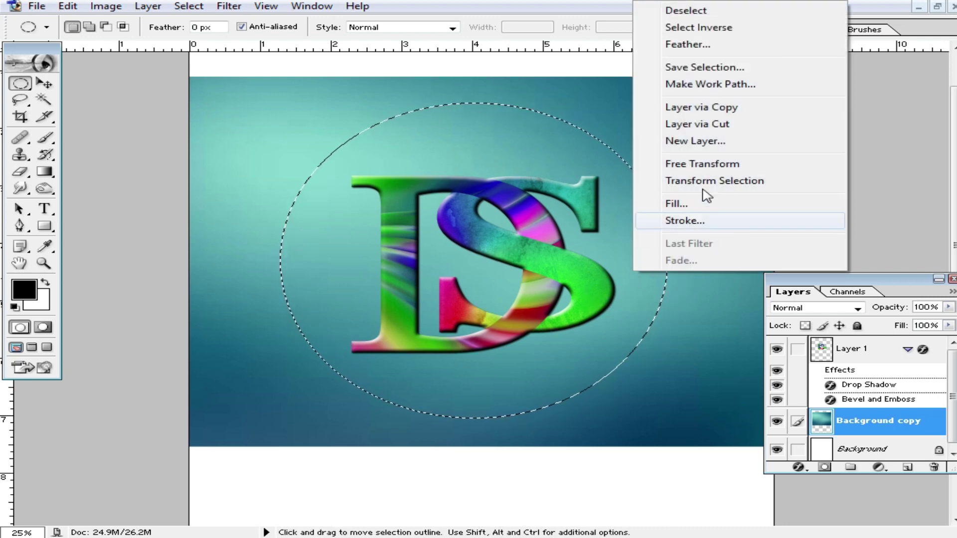
Step: Stroke the circular selection with a 33 px black outline, then deselect
click(718, 222)
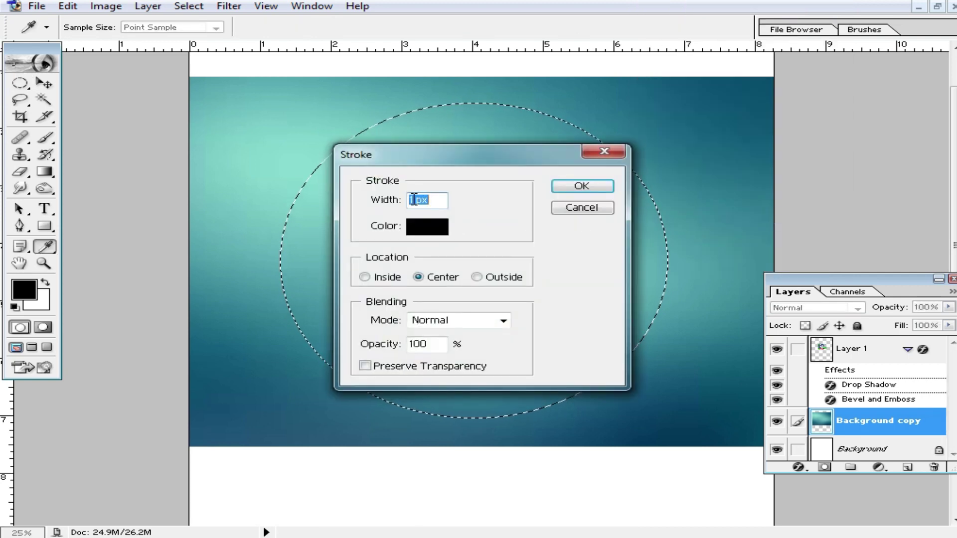
text(33)
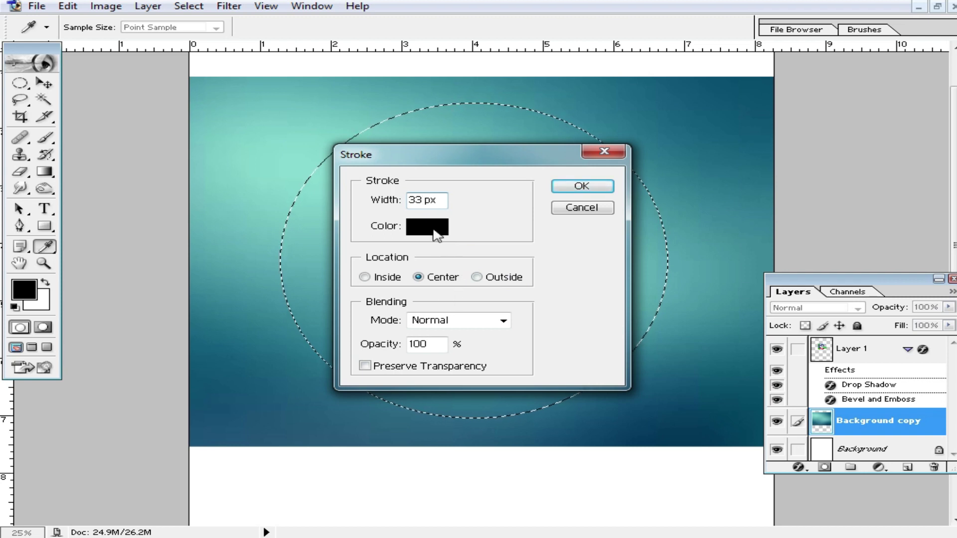
click(599, 190)
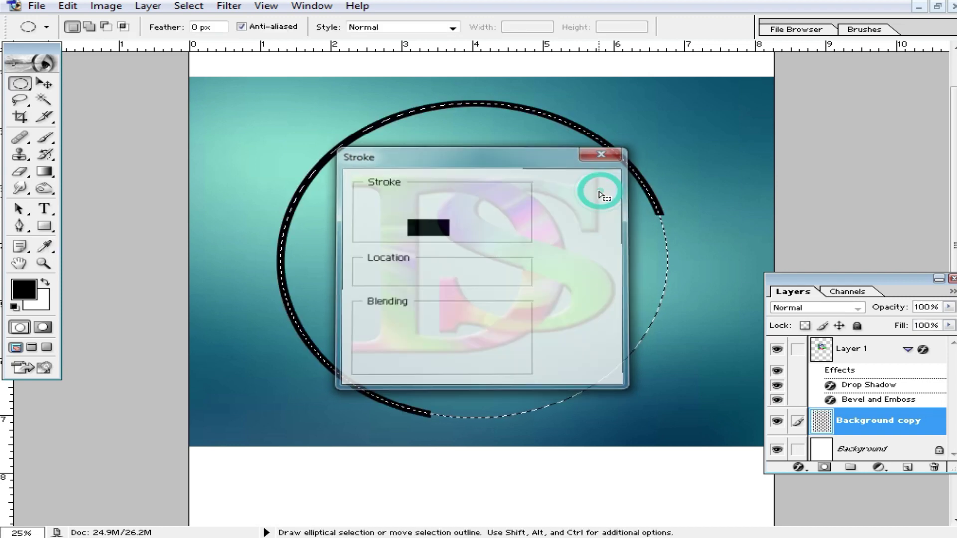
click(700, 219)
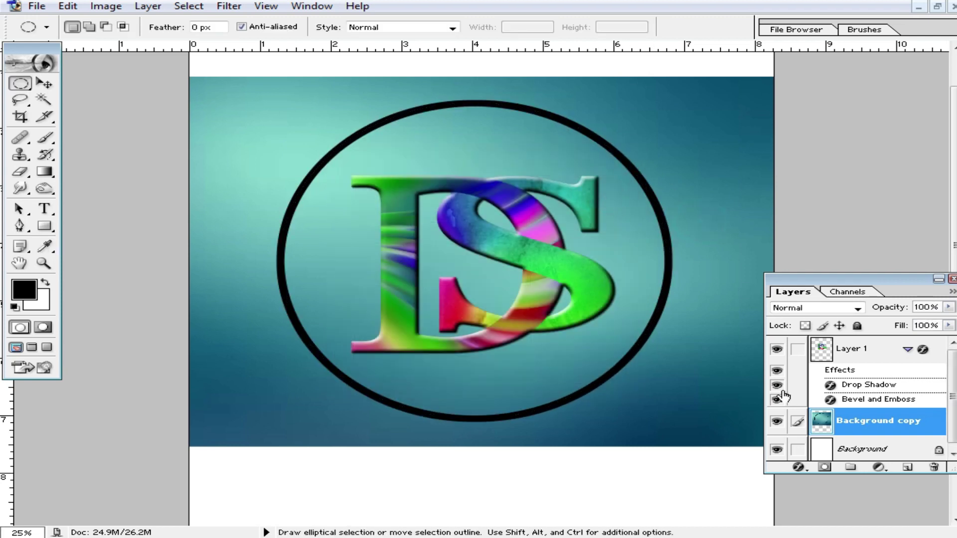
click(44, 99)
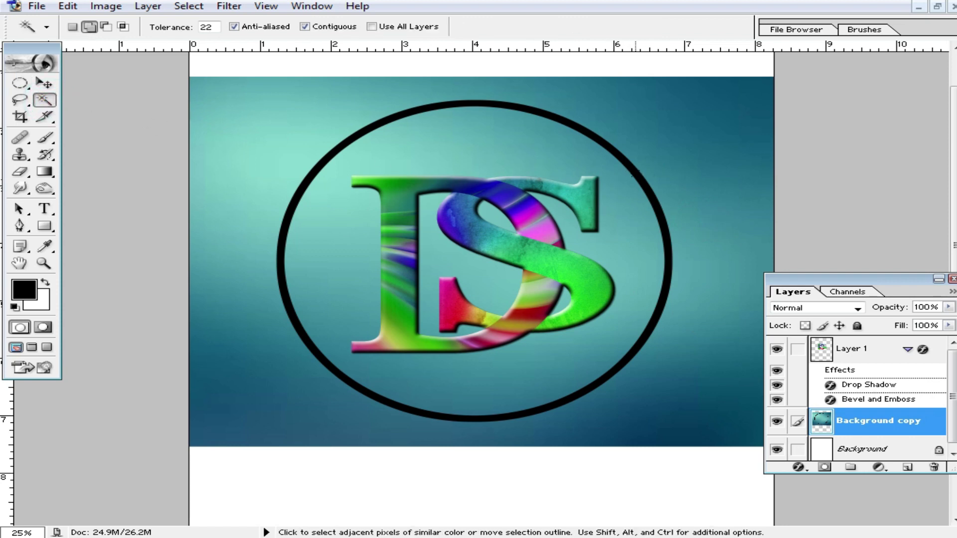
Step: Magic-wand select the black ring and cut it onto a new Layer 2
click(629, 161)
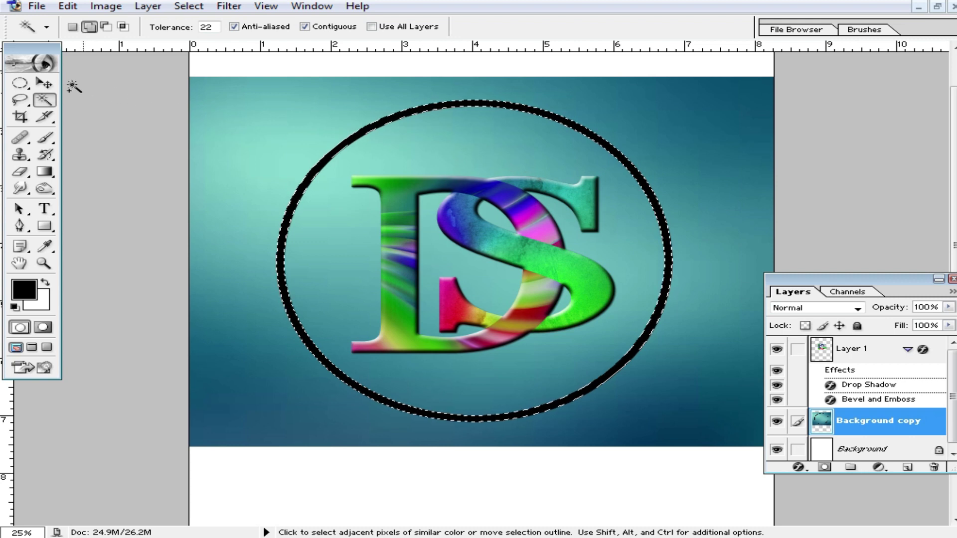
click(44, 83)
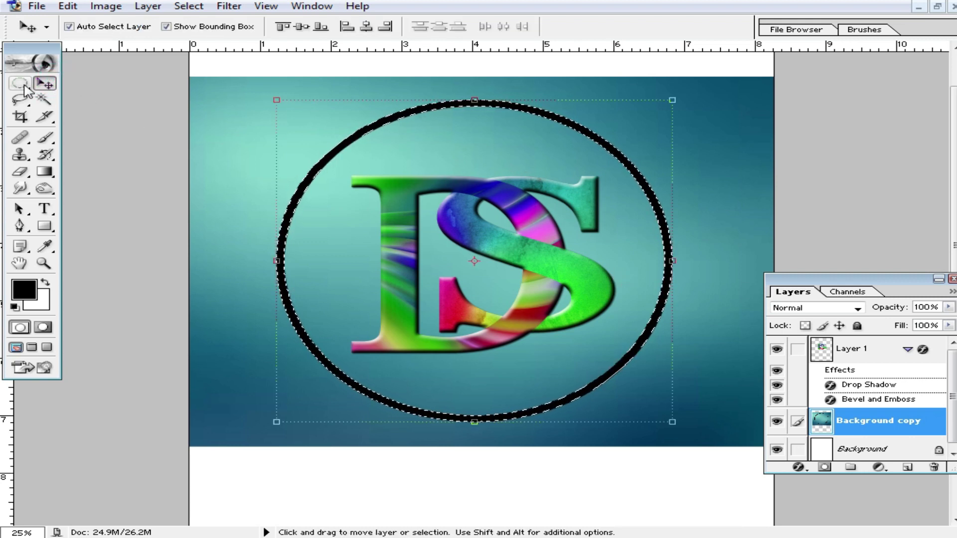
key(ctrl+j)
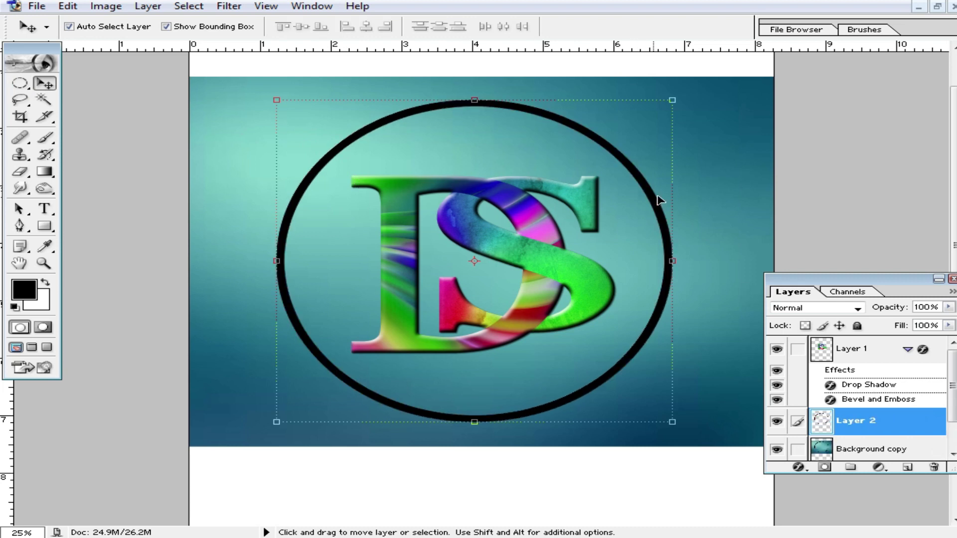
right_click(872, 418)
click(805, 246)
drag(674, 207, 777, 186)
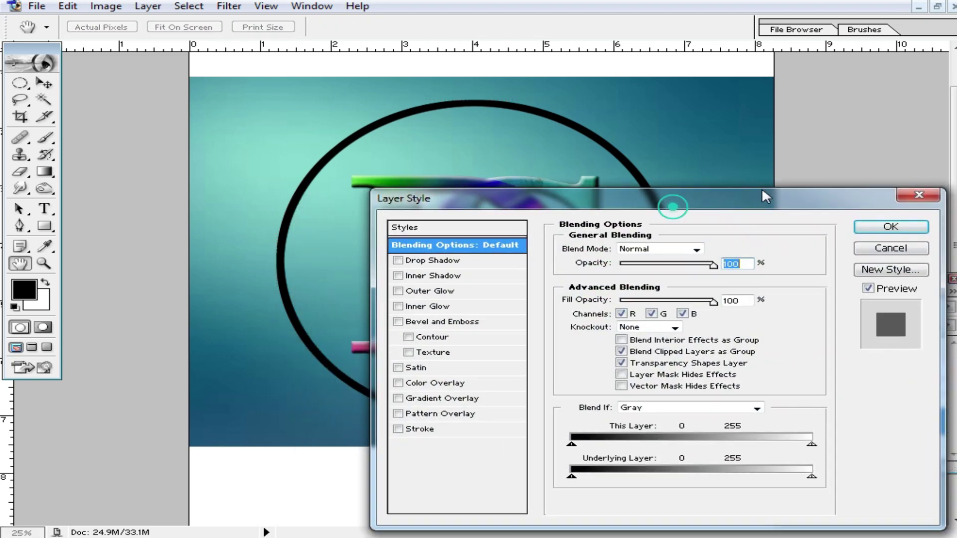
click(430, 310)
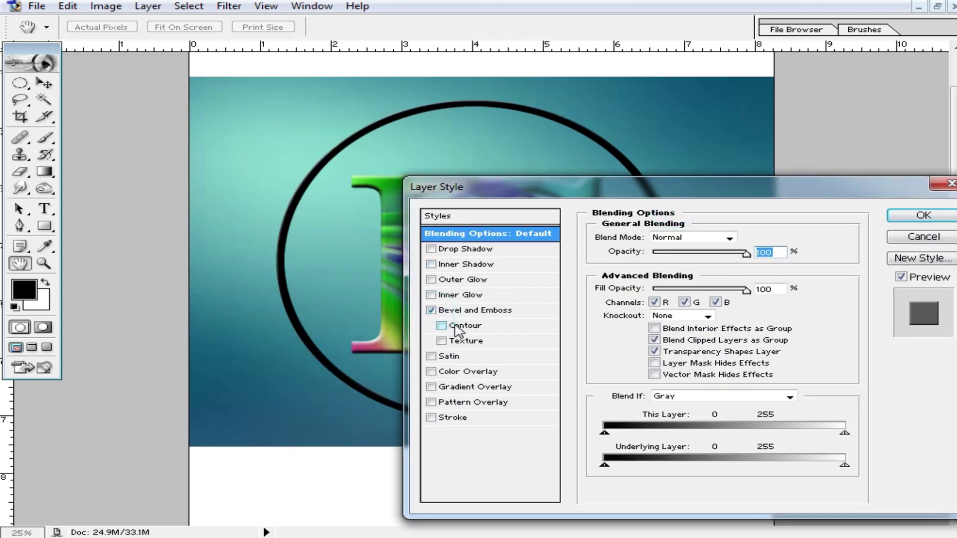
click(456, 326)
click(442, 340)
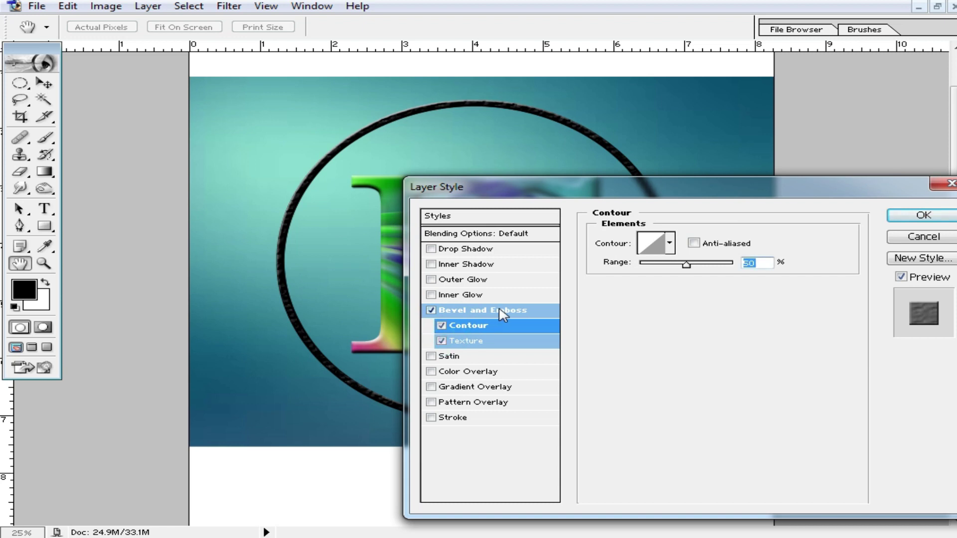
click(501, 311)
mouse_move(680, 269)
mouse_down()
mouse_move(809, 276)
mouse_move(702, 285)
mouse_move(690, 299)
mouse_move(762, 329)
mouse_up()
click(928, 215)
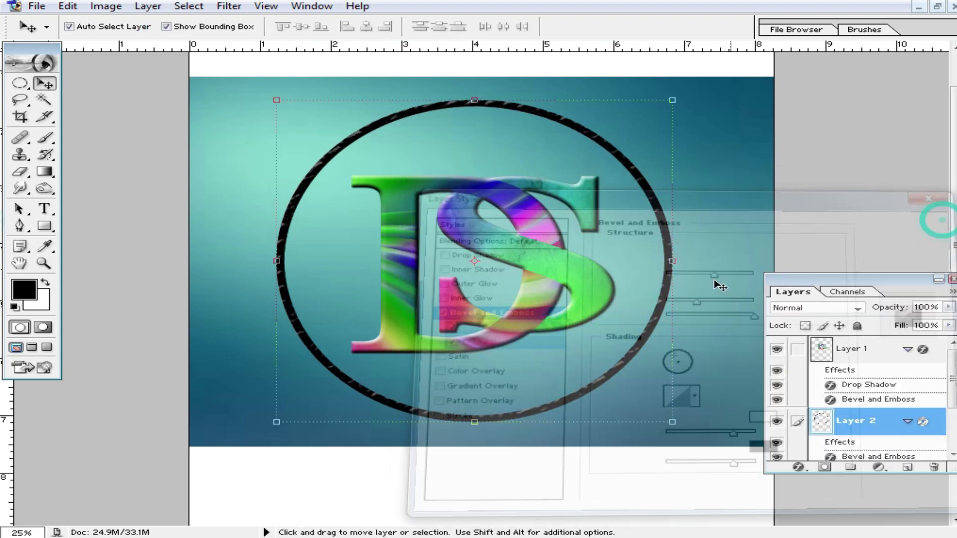
ctrl+click(491, 213)
ctrl+click(533, 247)
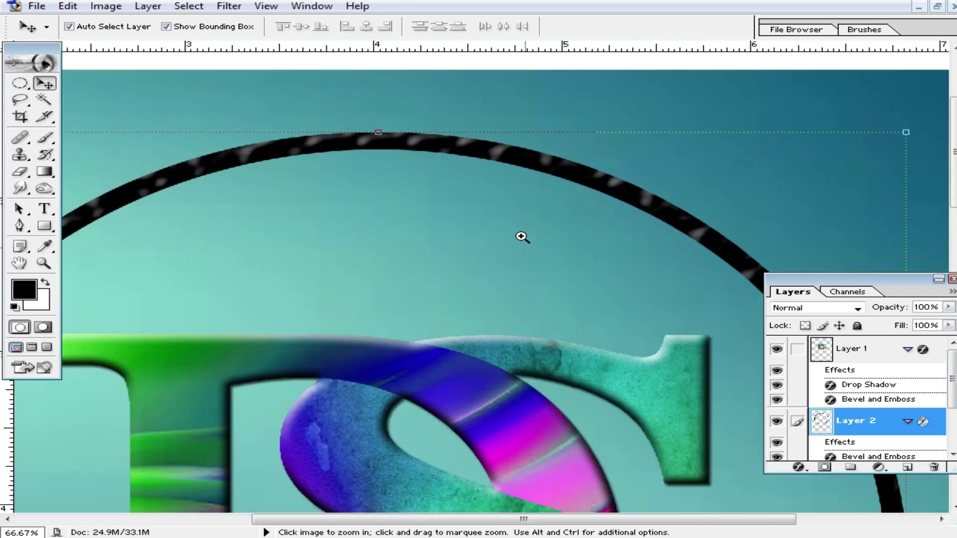
ctrl+alt+click(507, 222)
ctrl+alt+click(537, 349)
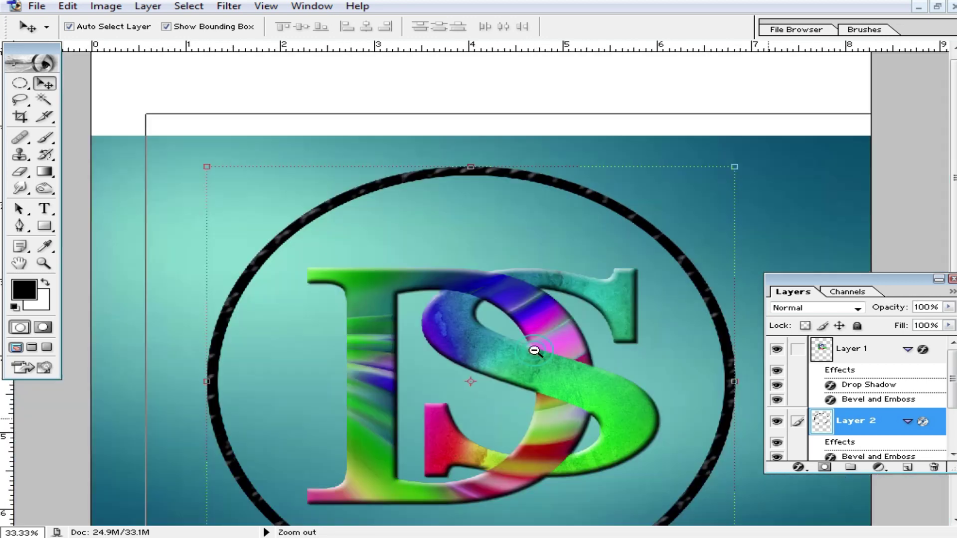
Step: Give the ring layer a drop shadow and an 18 px white stroke in Blending Options
right_click(822, 423)
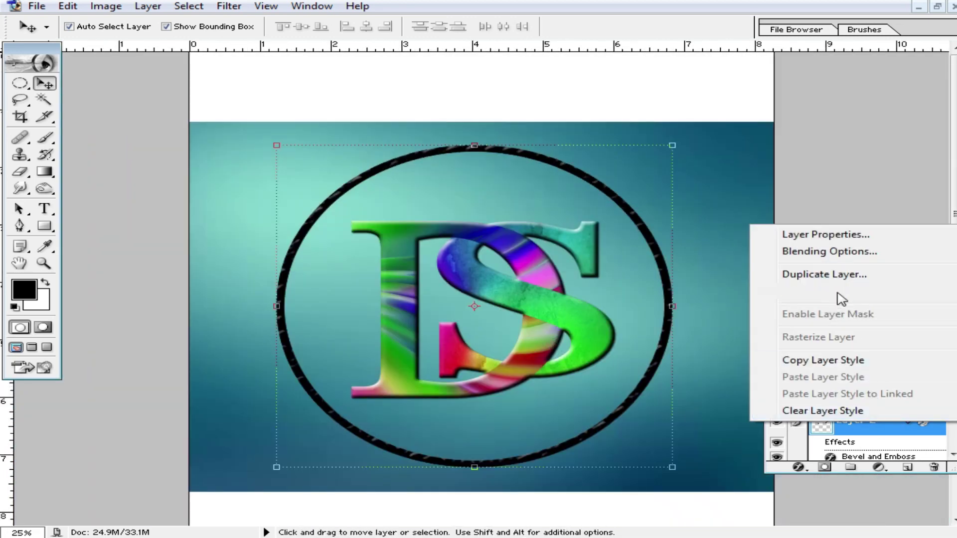
click(817, 251)
click(453, 249)
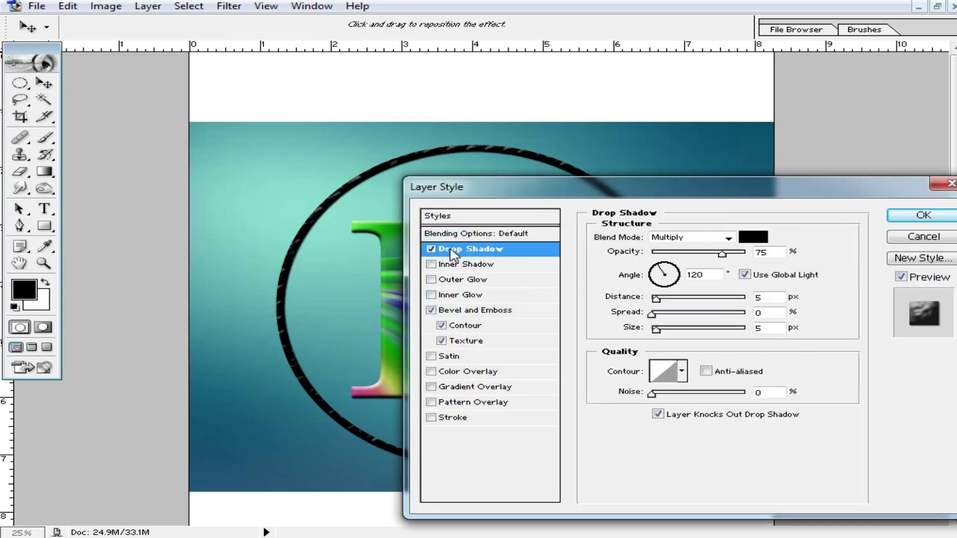
click(499, 418)
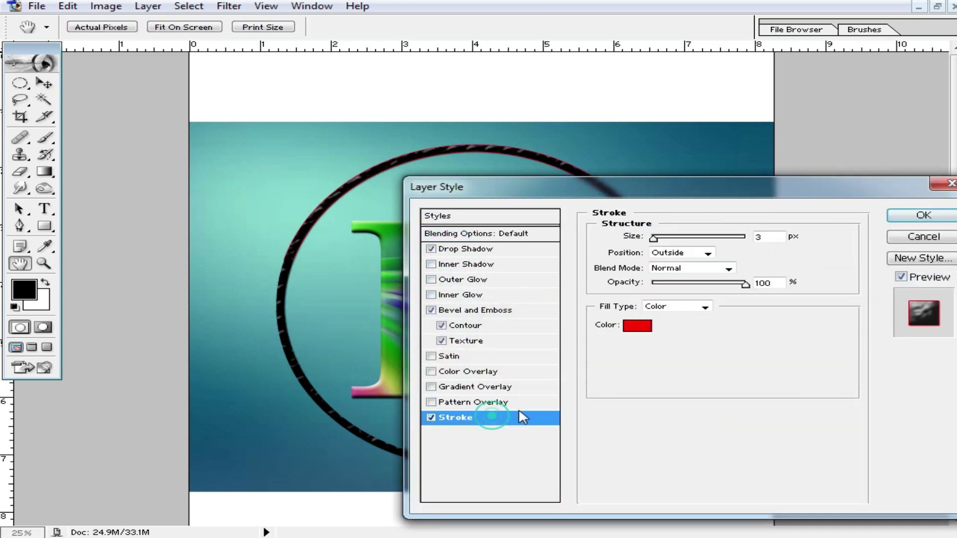
click(637, 326)
click(462, 300)
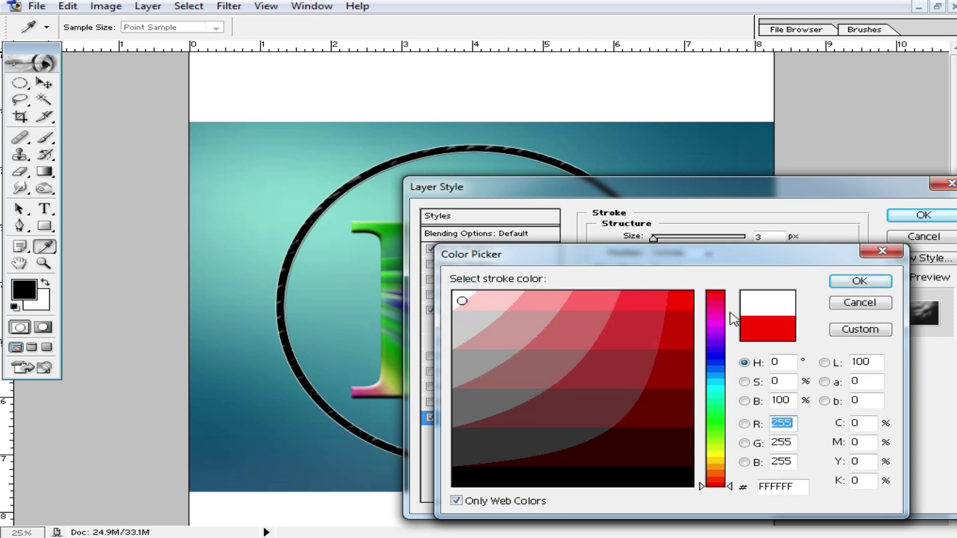
click(859, 281)
drag(653, 239, 663, 238)
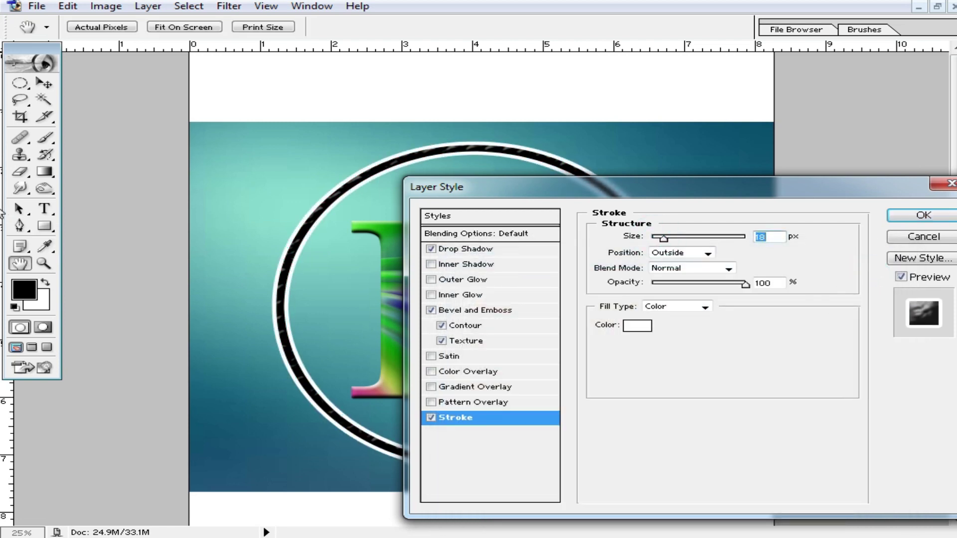
click(923, 216)
key(v)
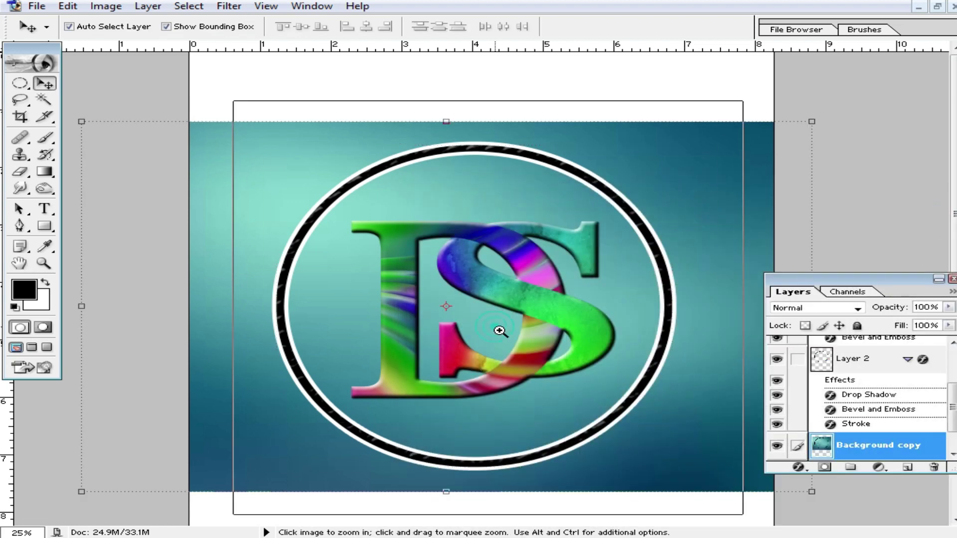
ctrl+click(503, 329)
scroll(632, 280, up, 2)
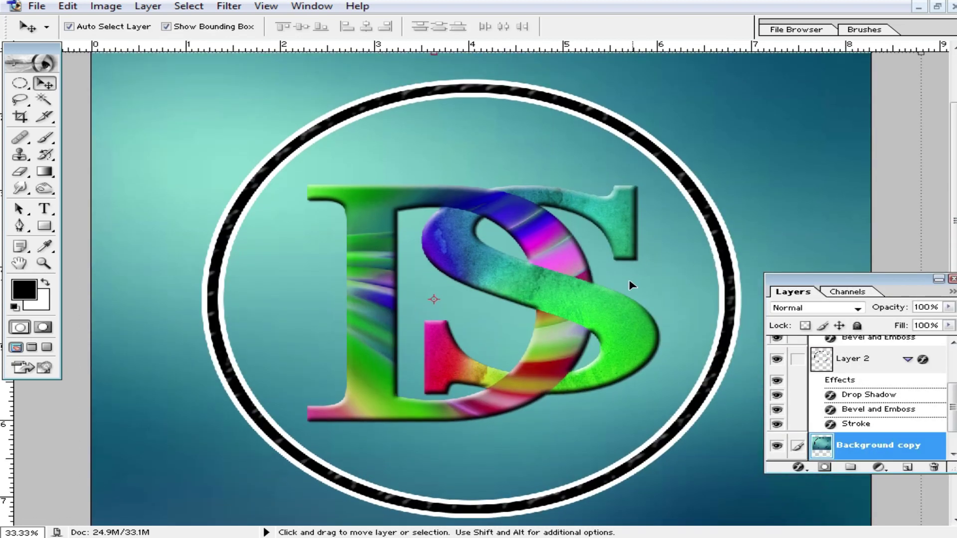
Step: Merge visible layers and save the image as JPEG 'yuty' on the Desktop
key(shift+ctrl+e)
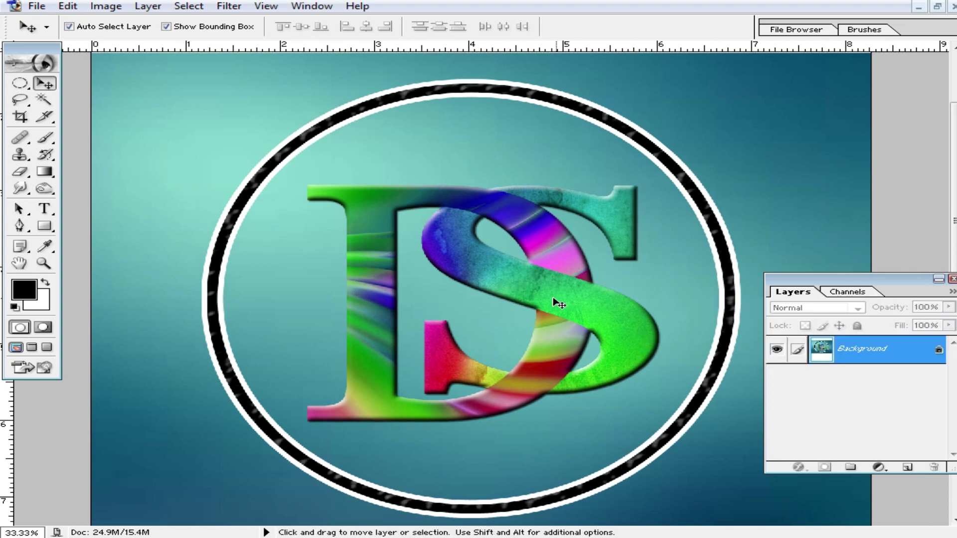
ctrl+alt+click(553, 305)
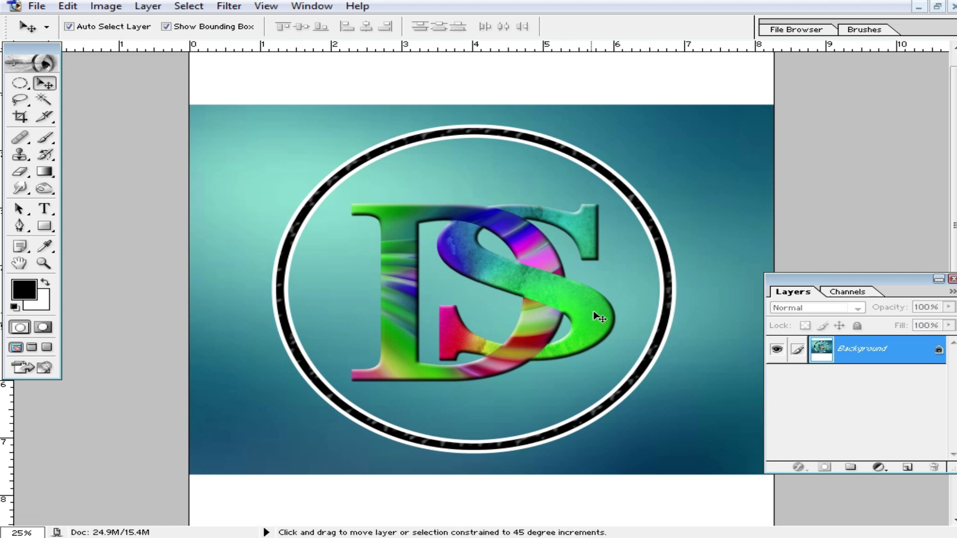
key(ctrl+shift+s)
text(trtrt)
click(217, 142)
click(882, 303)
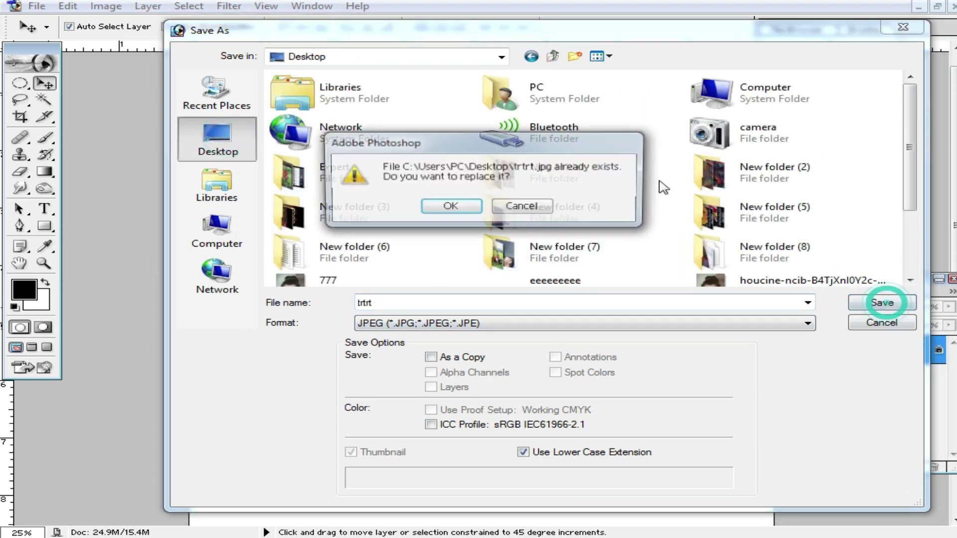
click(518, 207)
text(y)
click(417, 299)
text(vty)
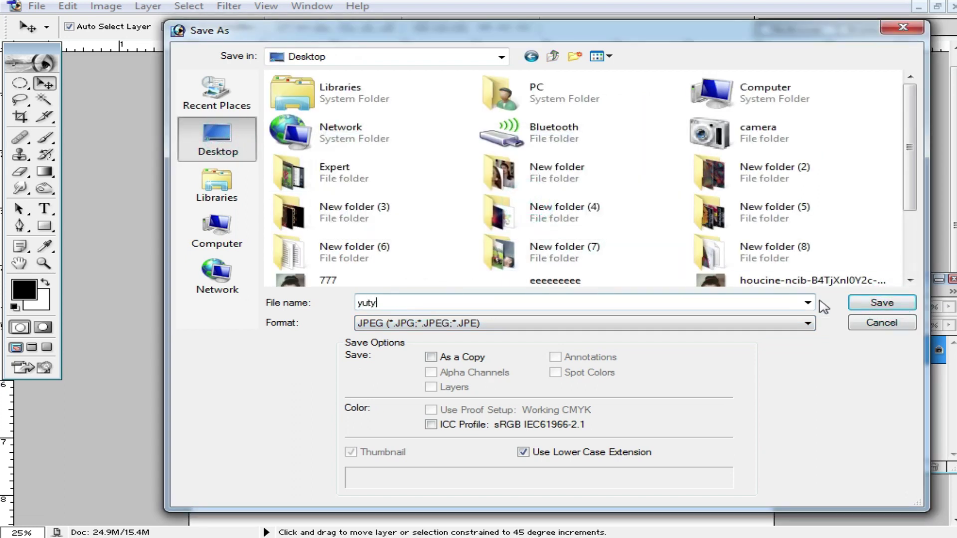
click(882, 303)
click(617, 164)
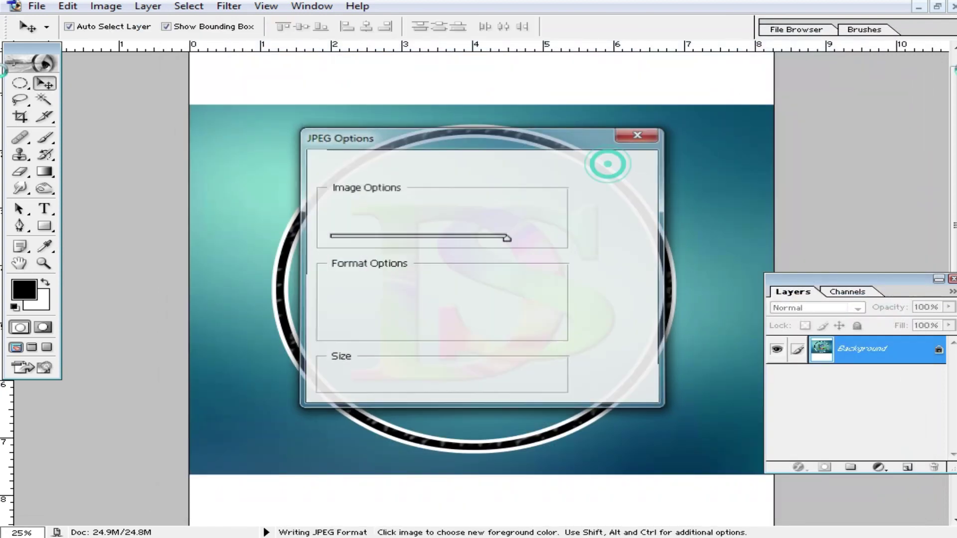
Step: Close the logo, teal background and Untitled-1 documents without saving, then begin opening a file
key(ctrl+w)
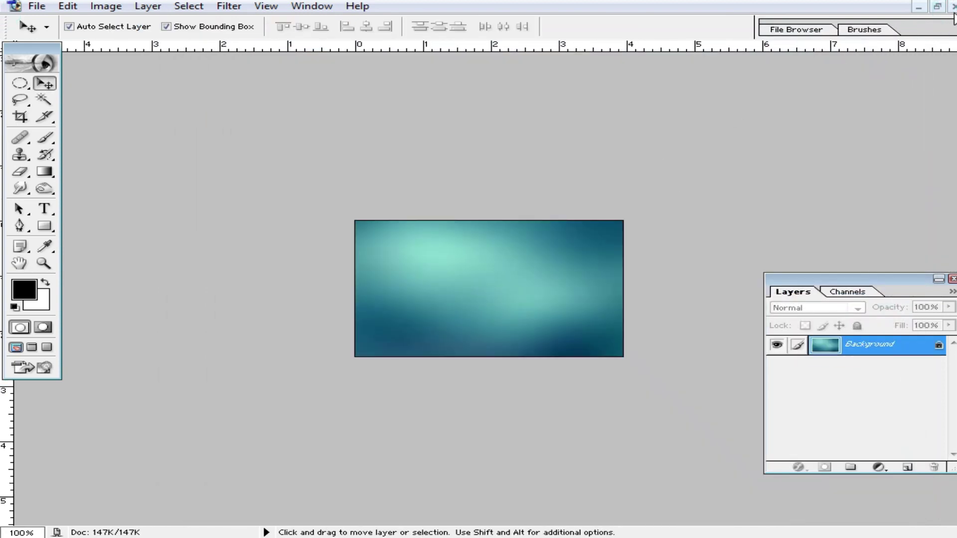
click(953, 7)
key(ctrl+w)
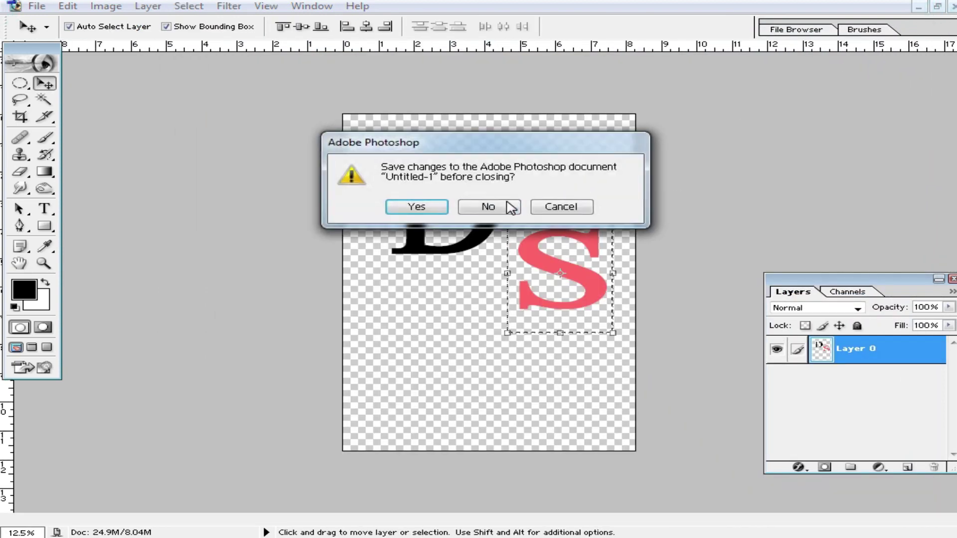
click(511, 207)
key(ctrl+o)
Step: Open yuty.jpg and maximize its document window
scroll(658, 305, down, 5)
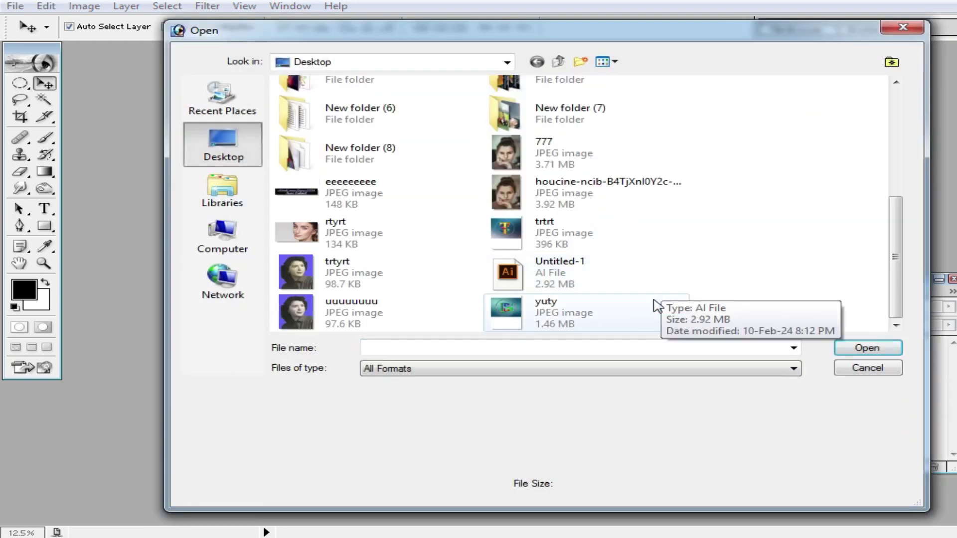
double_click(522, 315)
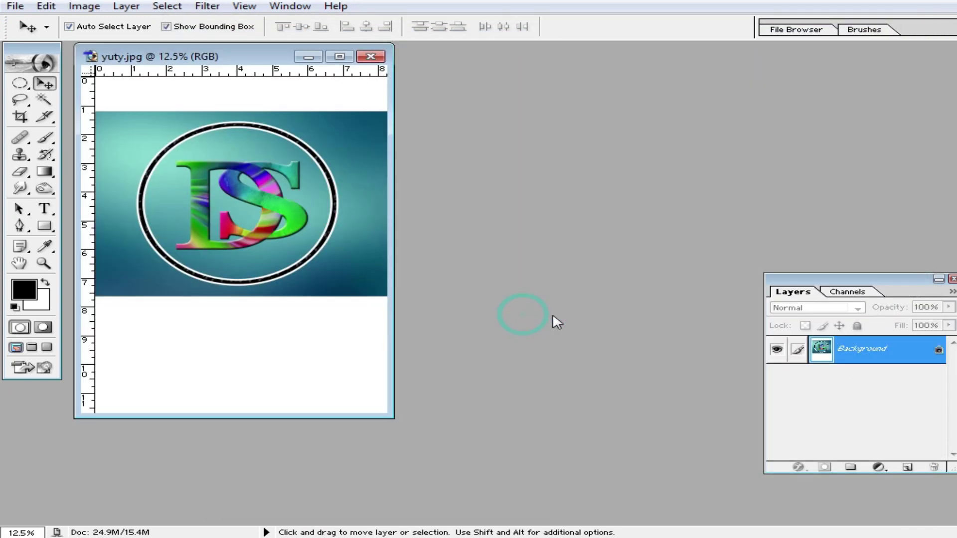
drag(252, 56, 397, 83)
double_click(385, 85)
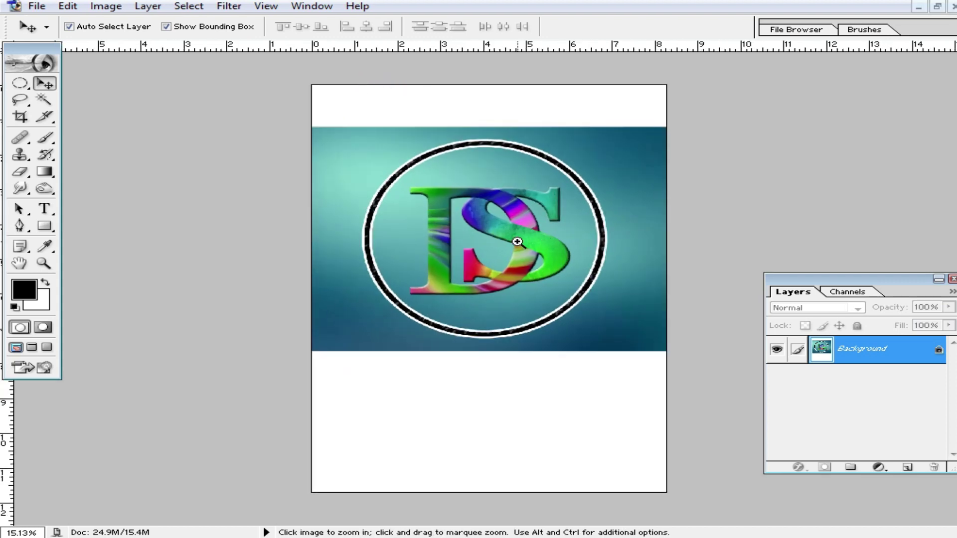
Step: Zoom in and pan over the DS letters' texture, then zoom back out to the full logo
click(517, 242)
click(519, 239)
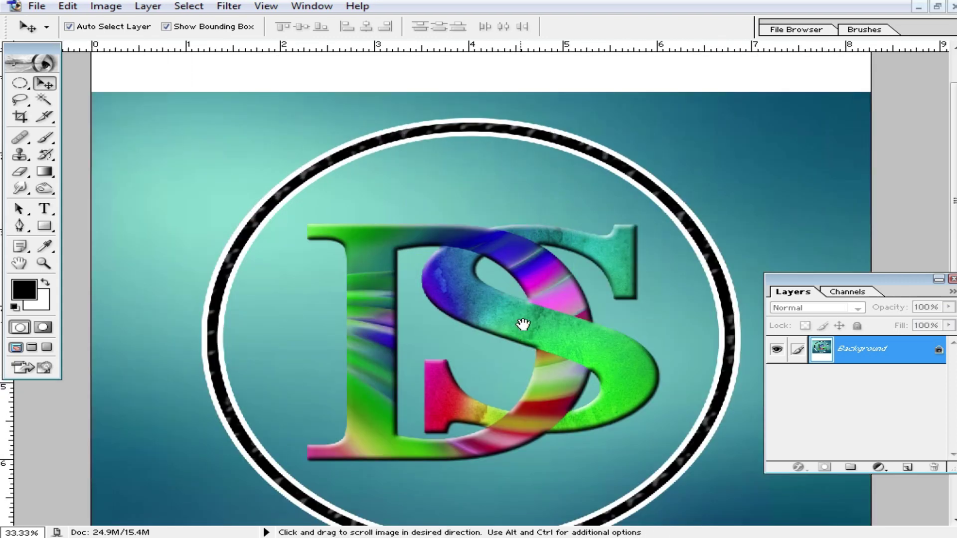
scroll(529, 314, down, 3)
scroll(529, 314, down, 1)
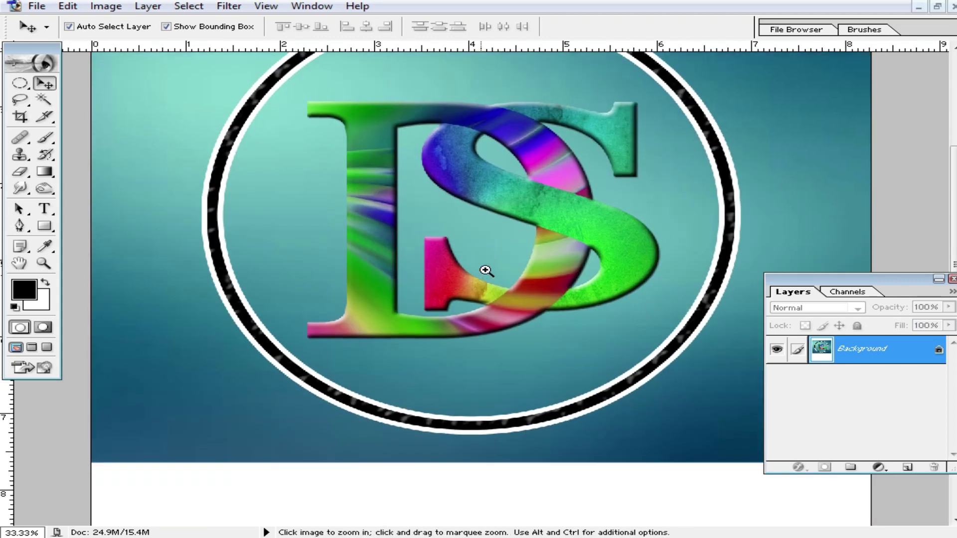
click(526, 241)
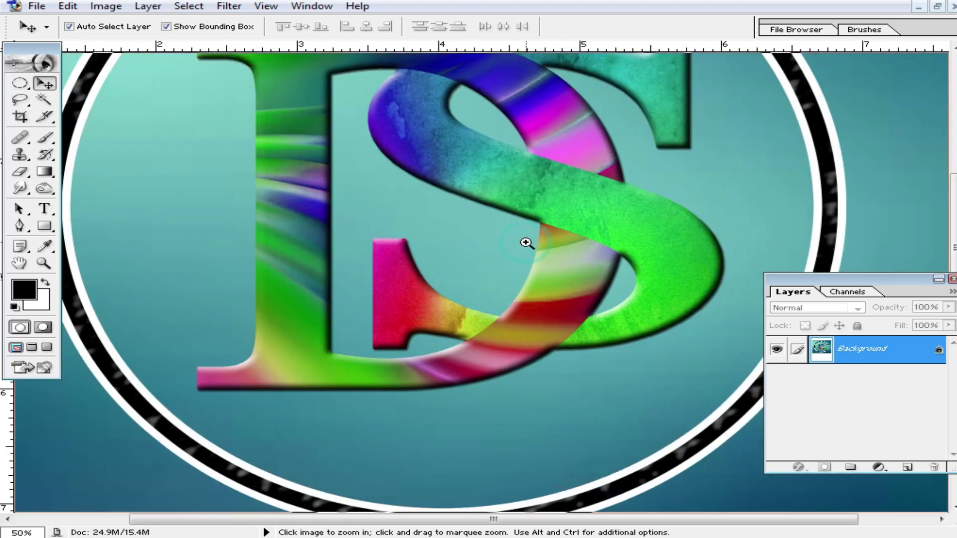
click(524, 242)
drag(528, 249, 546, 349)
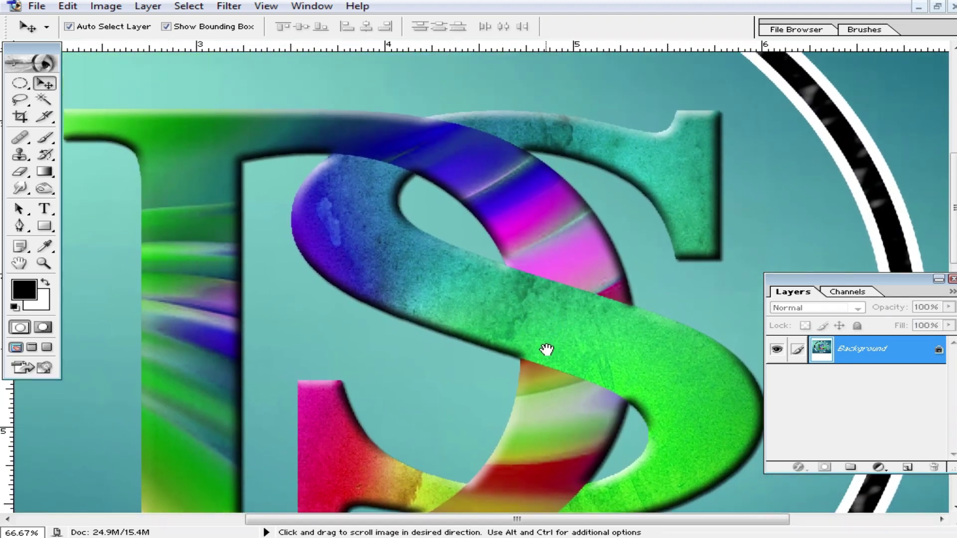
alt+click(559, 260)
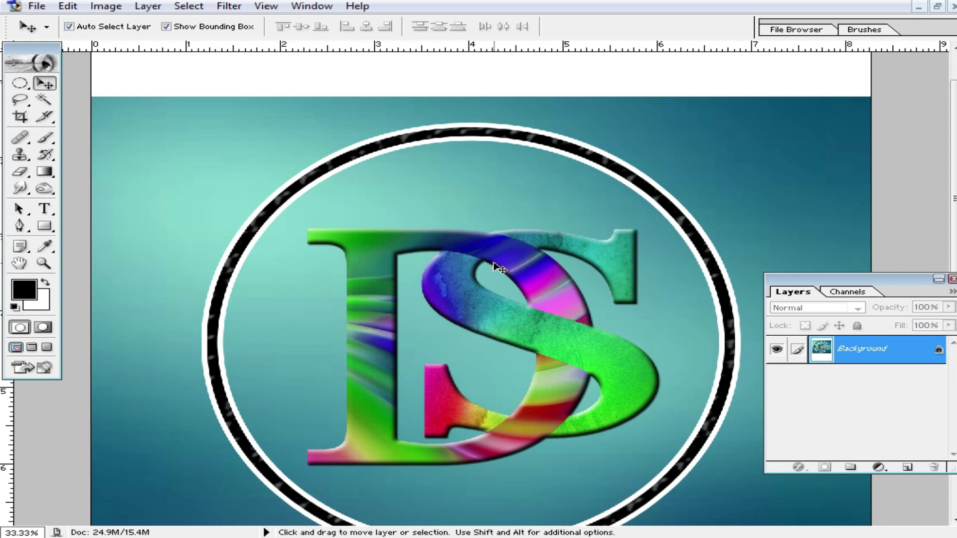
scroll(493, 266, down, 1)
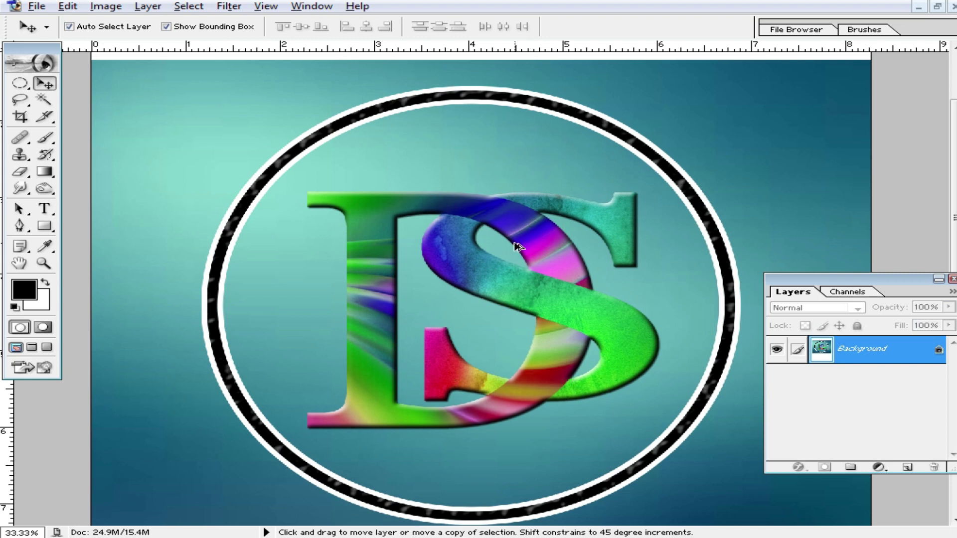
ctrl+alt+click(537, 248)
scroll(522, 246, down, 2)
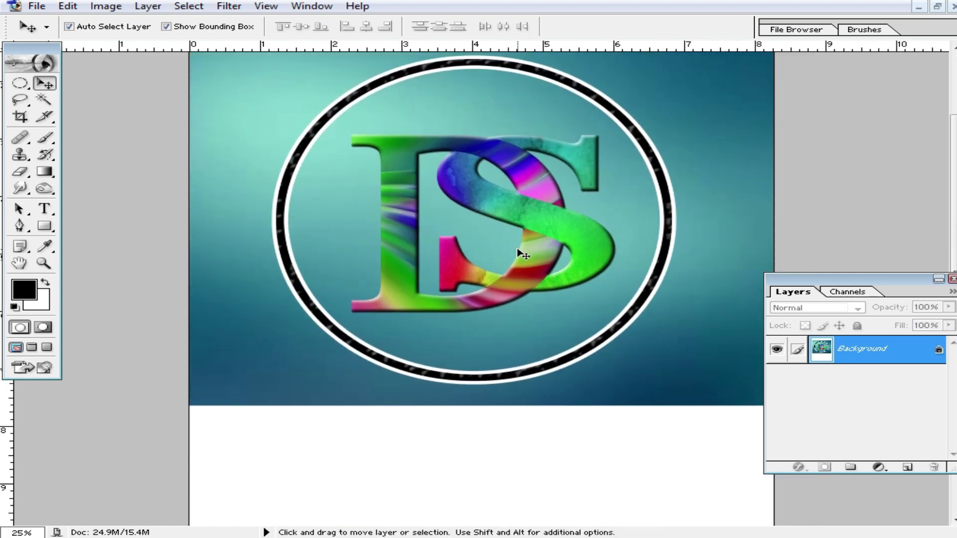
scroll(518, 250, up, 1)
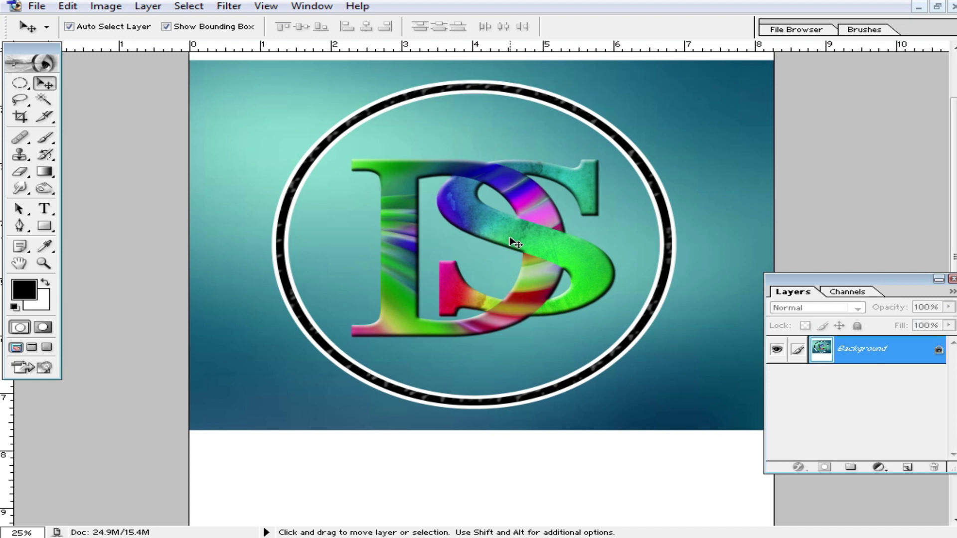